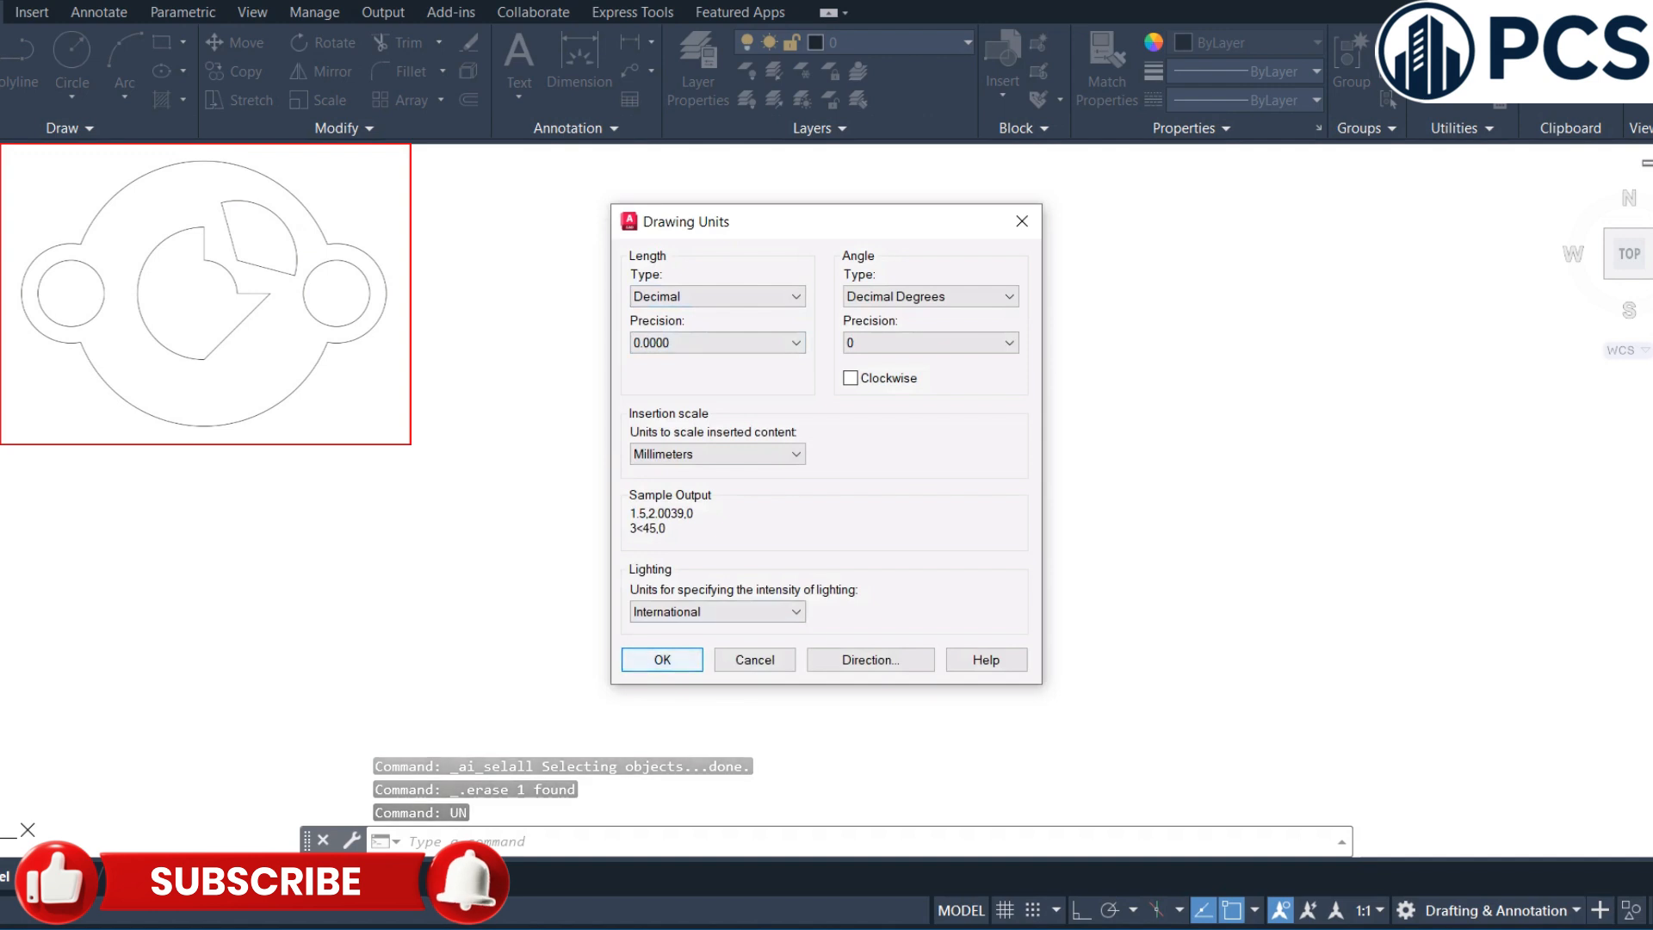
- Close the drawing units settings unchanged and draw a circle 80 mm in diameter in the empty drawing area
left_click(1022, 222)
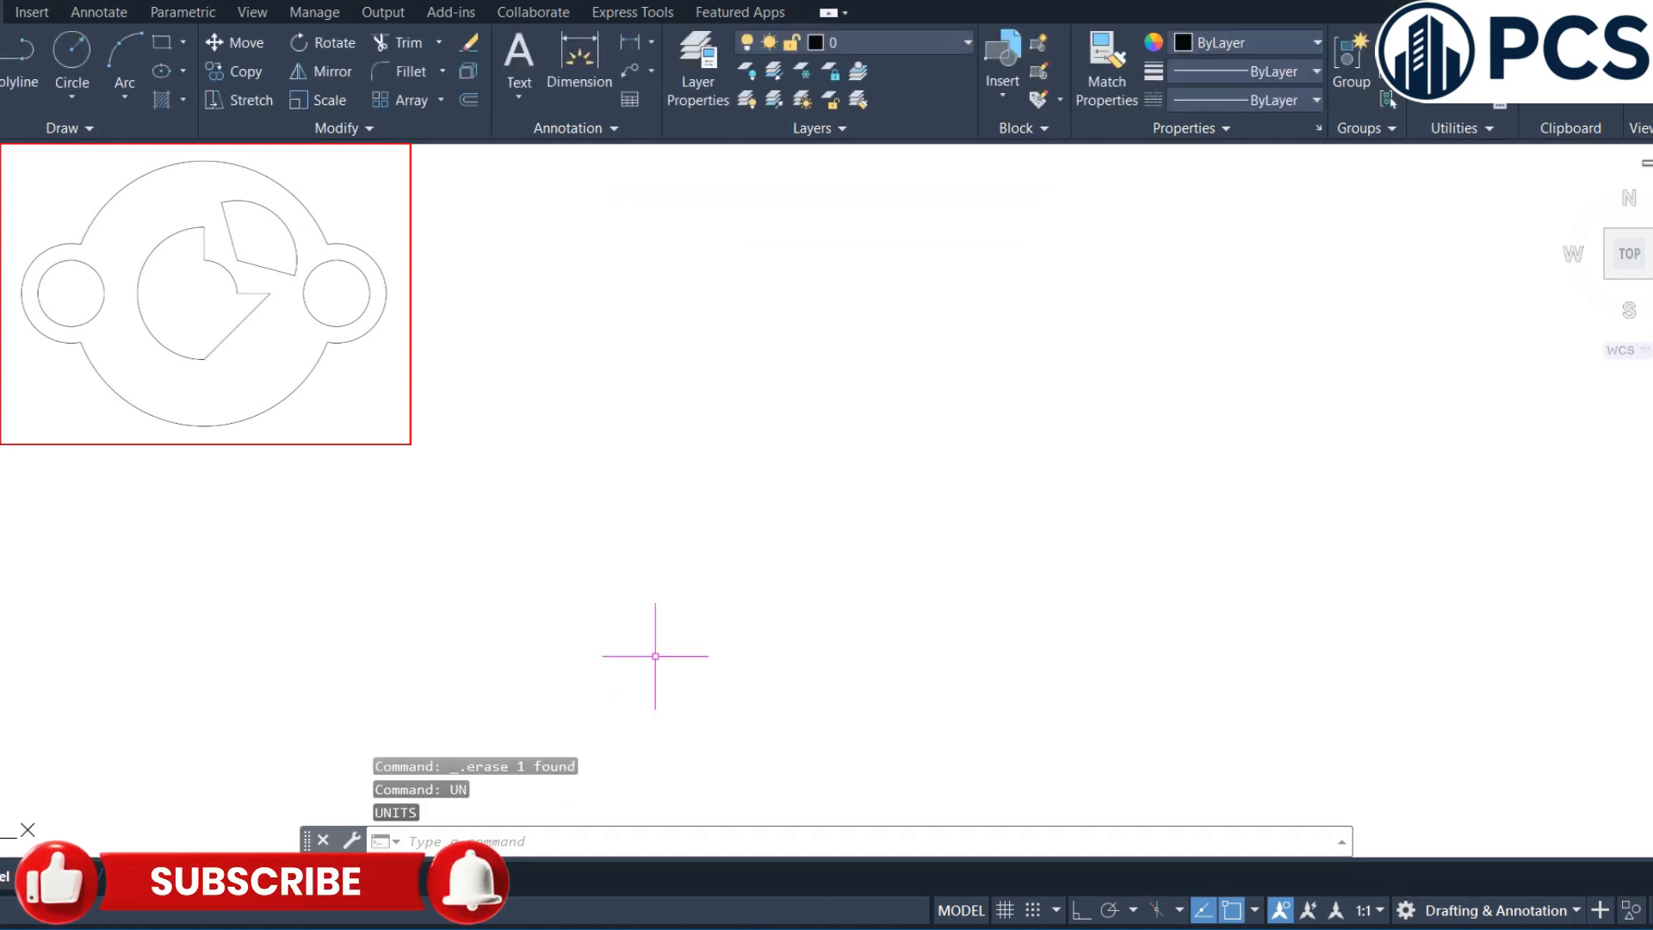
key("Return")
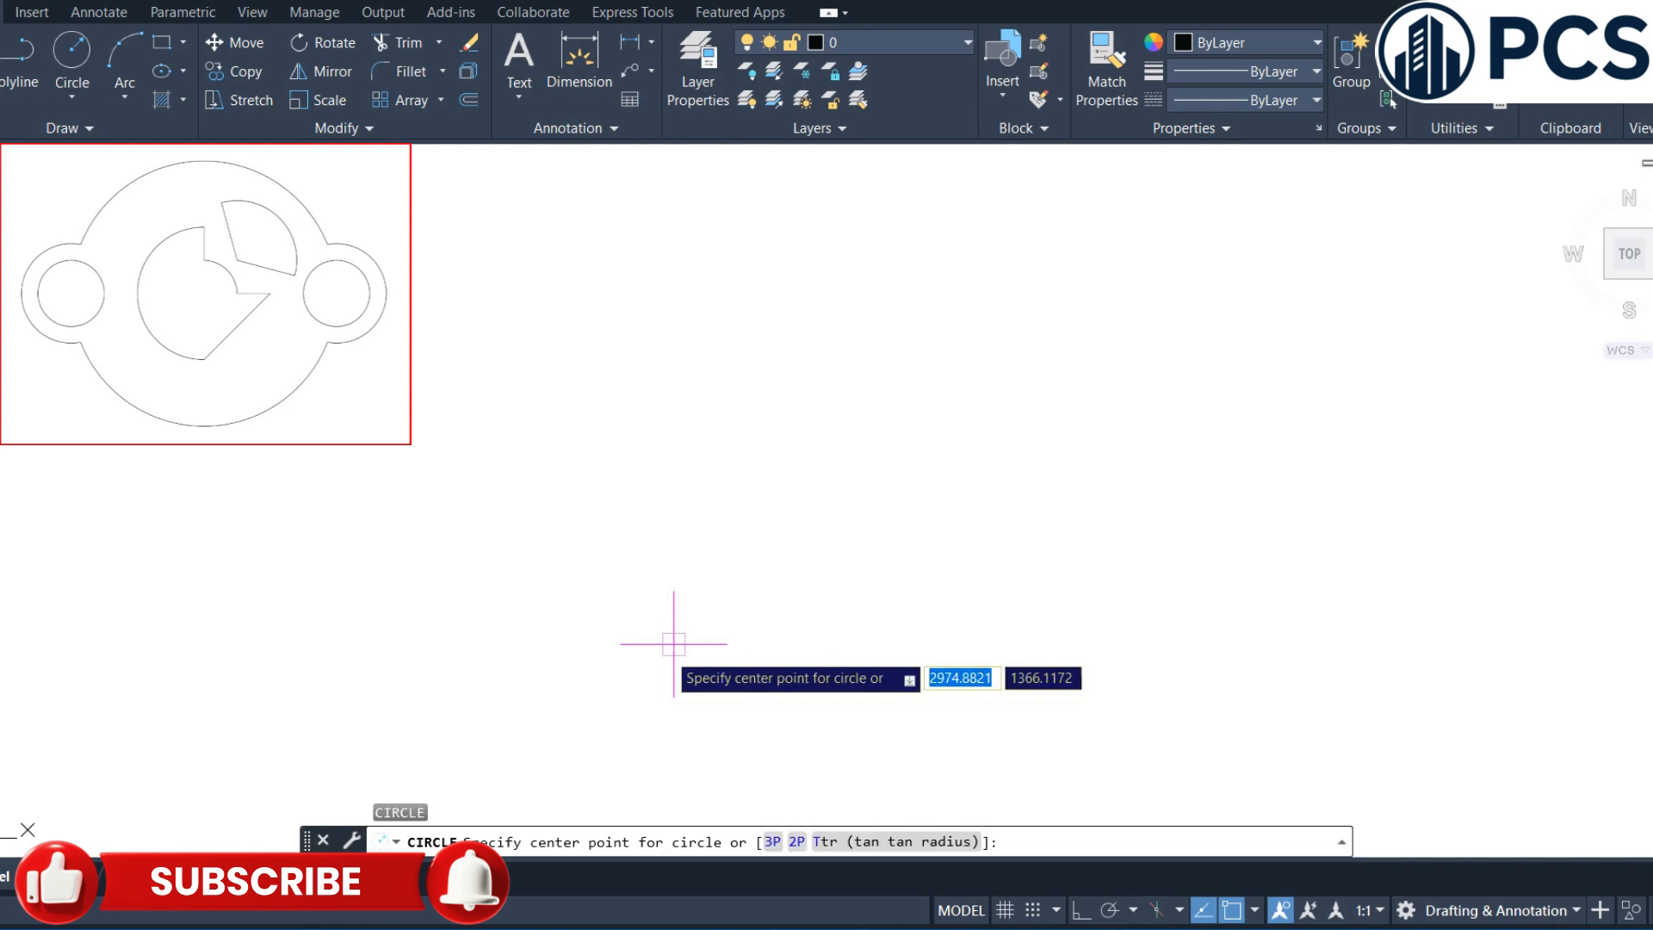
left_click(805, 471)
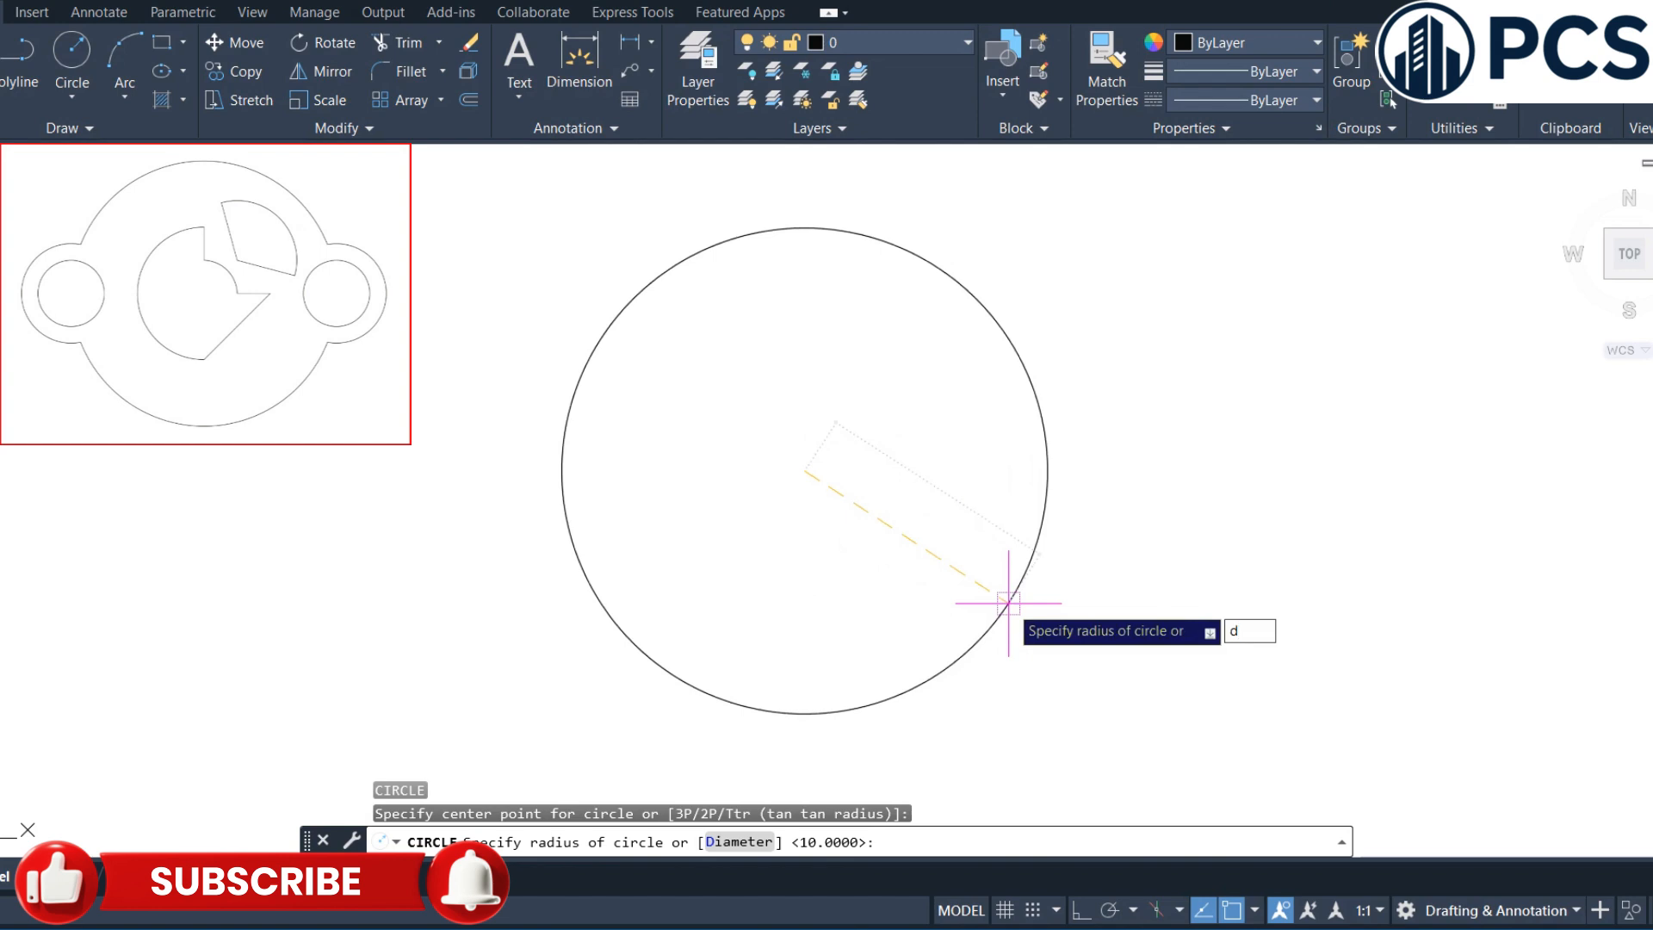
key("Return")
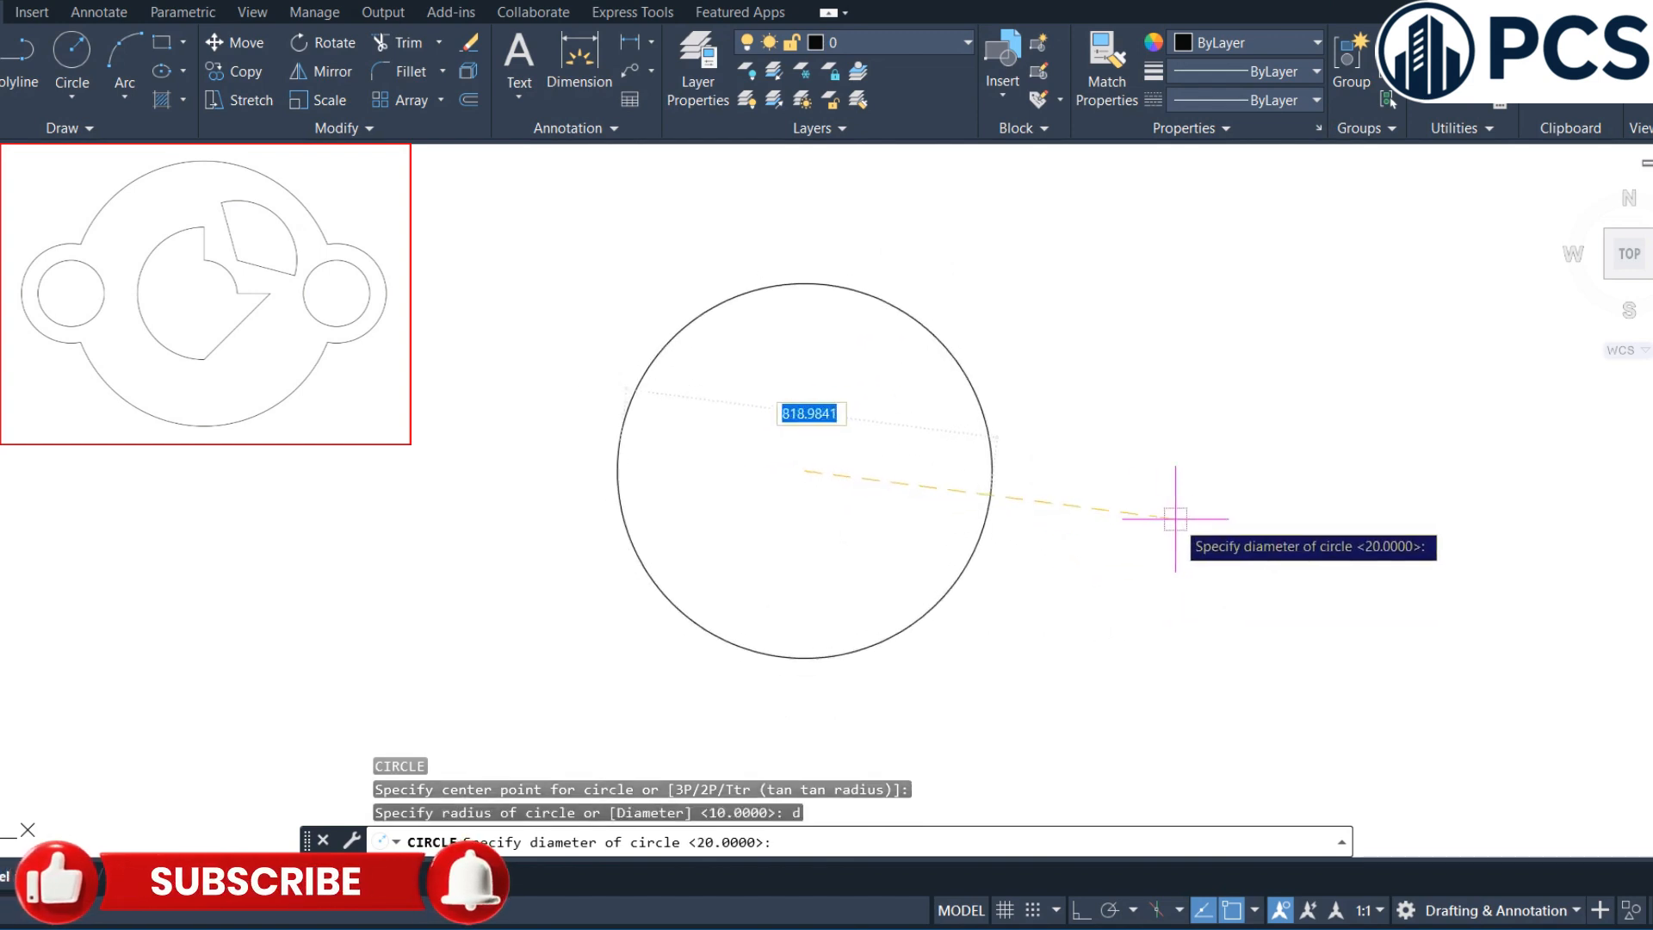
key("Return")
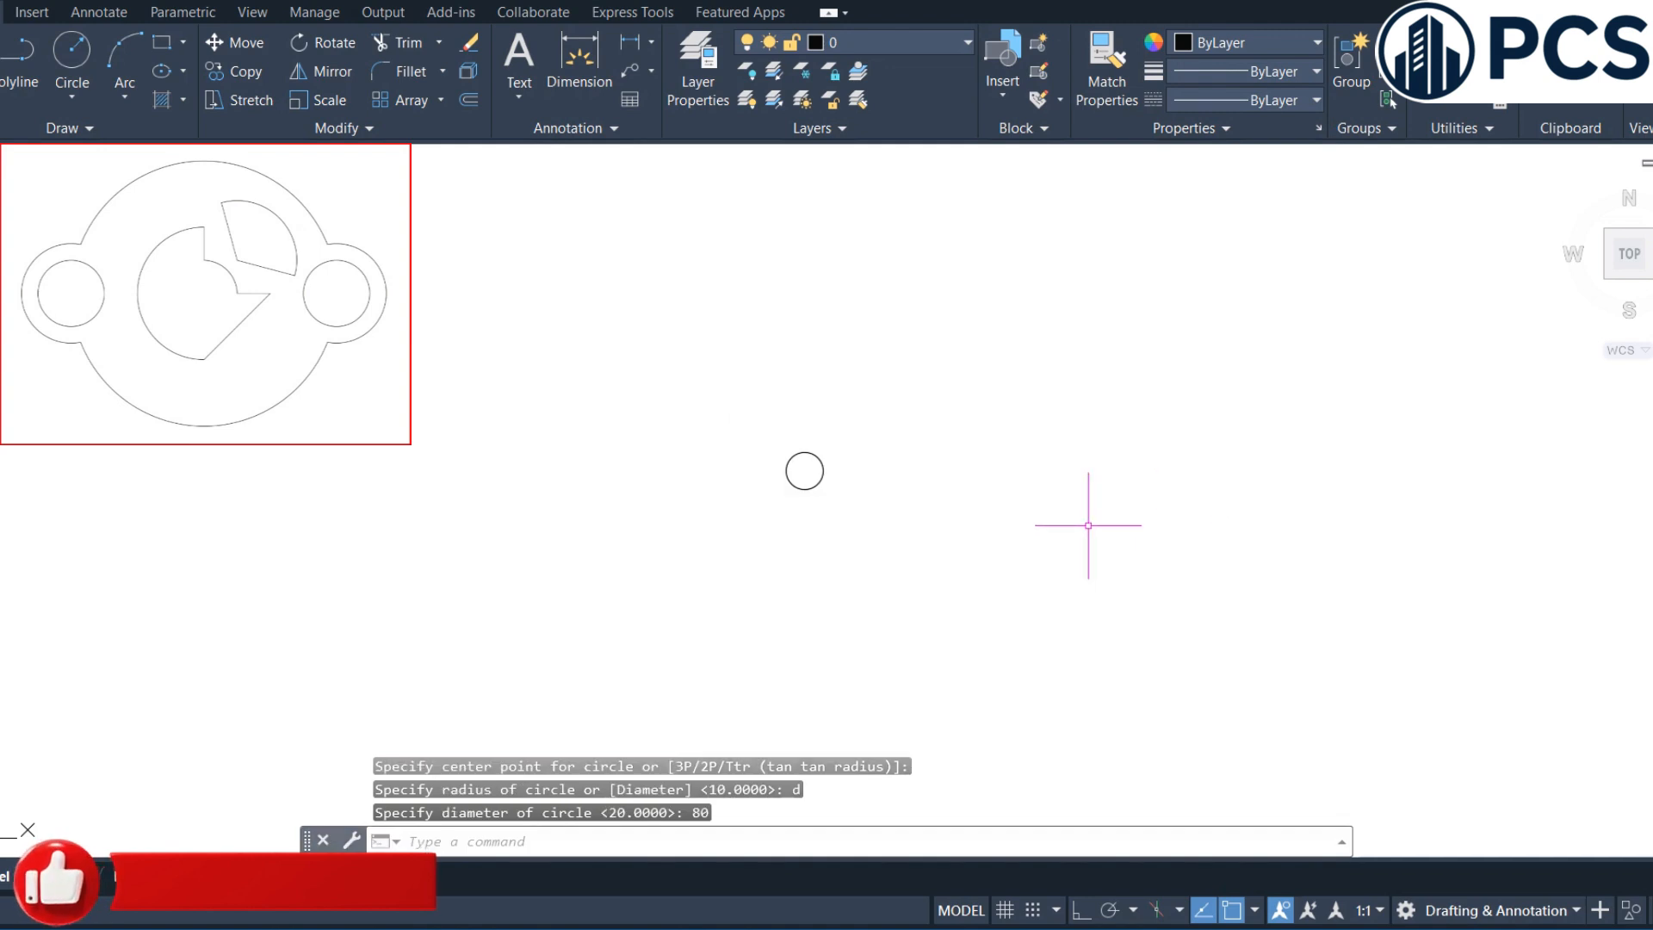
- Draw a circle of radius 15 mm centred on the right quadrant of the 80 mm circle
scroll(811, 462, "up", 8)
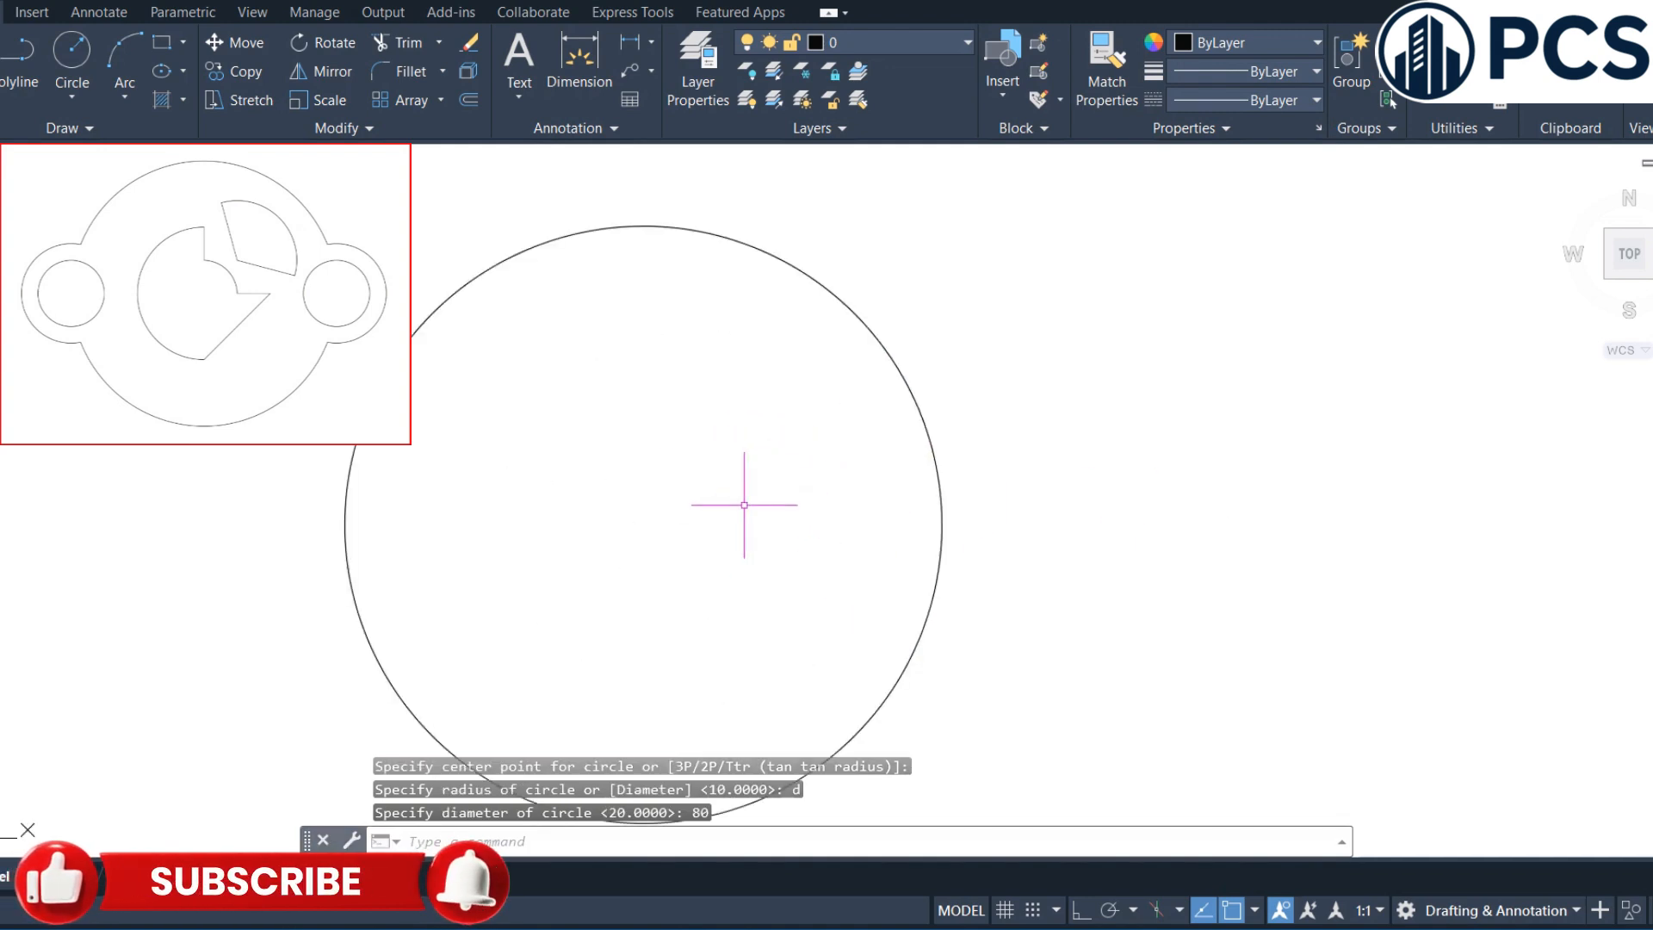
scroll(947, 472, "down", 2)
middle_click_drag(947, 472, 883, 481)
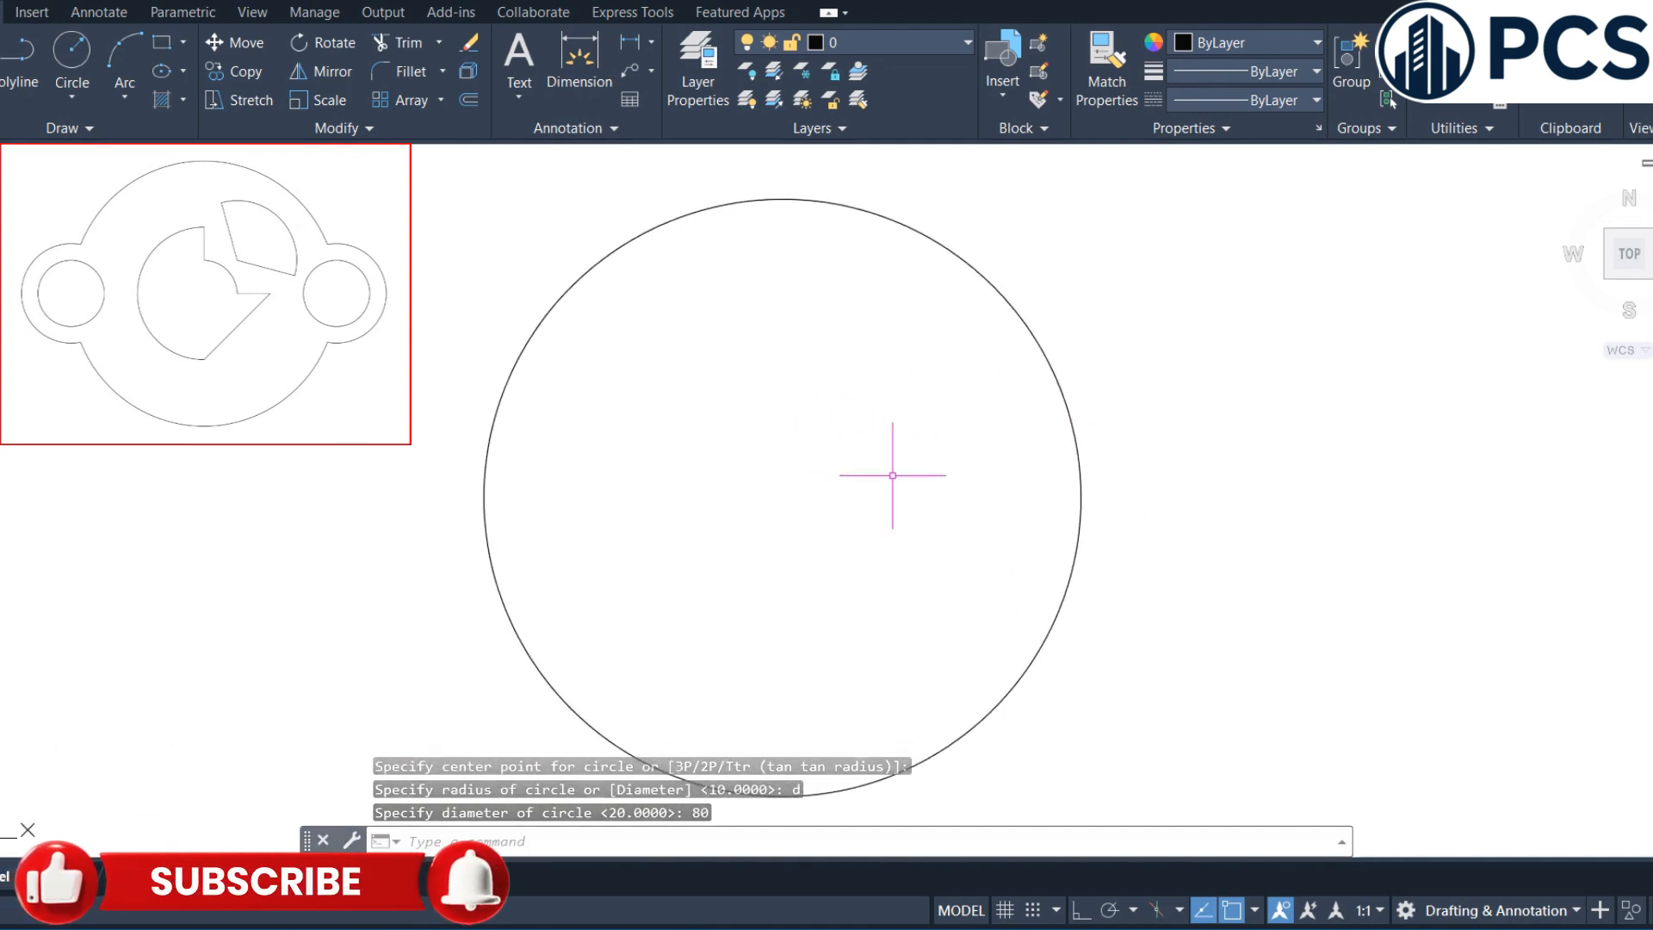
type("c")
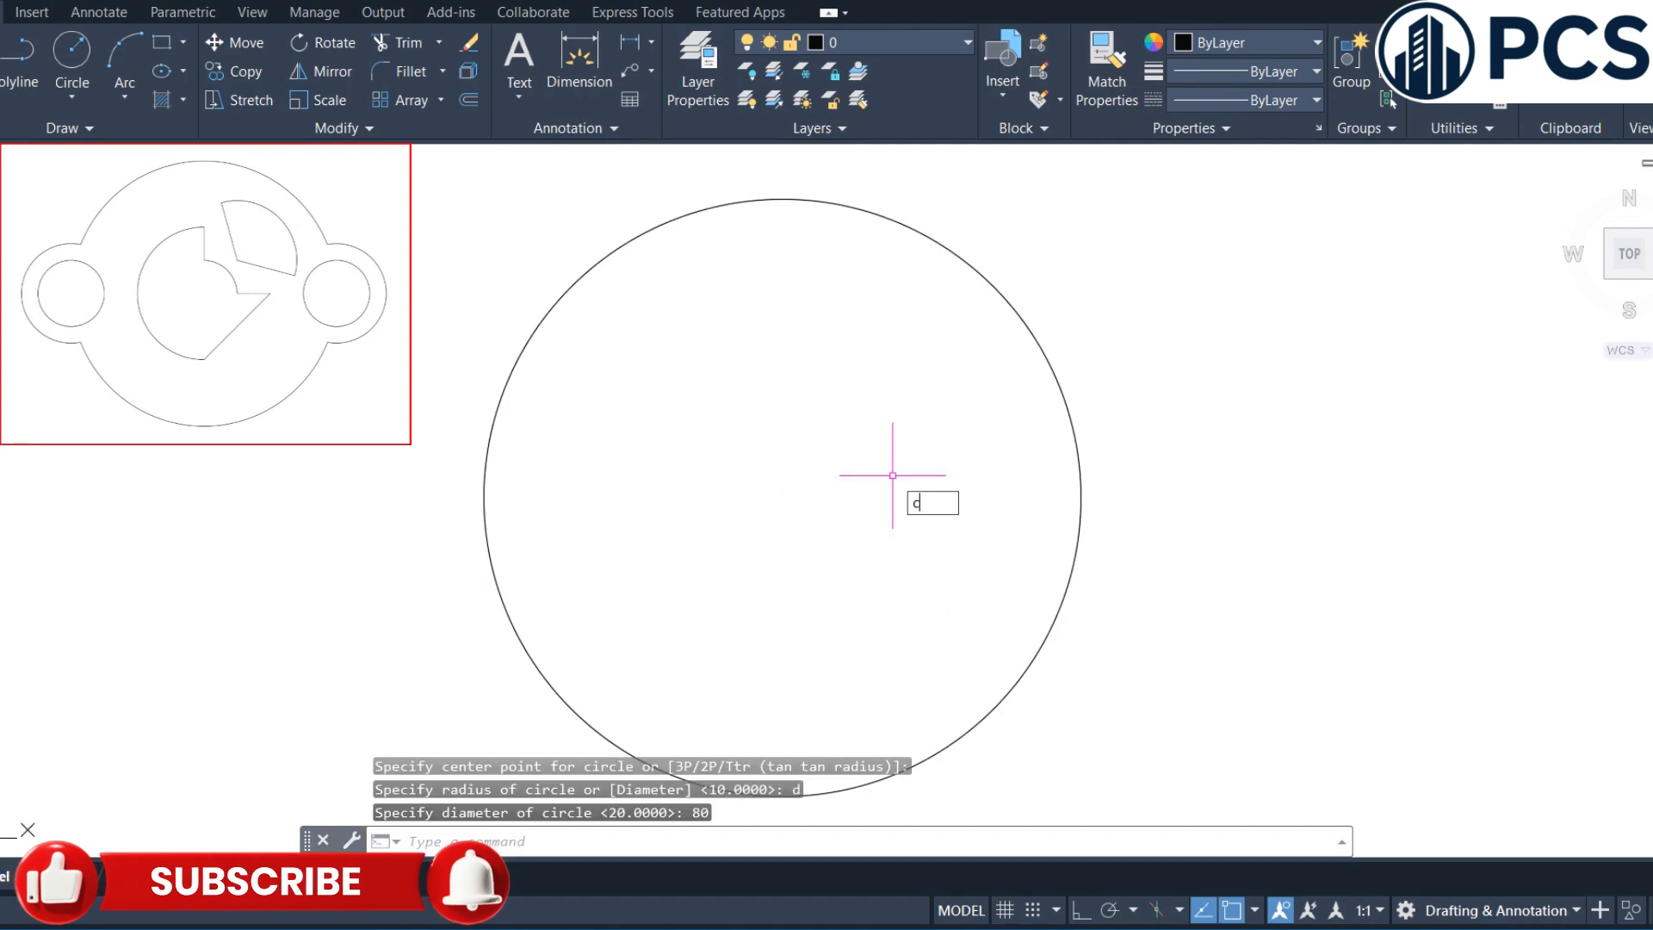
key("Return")
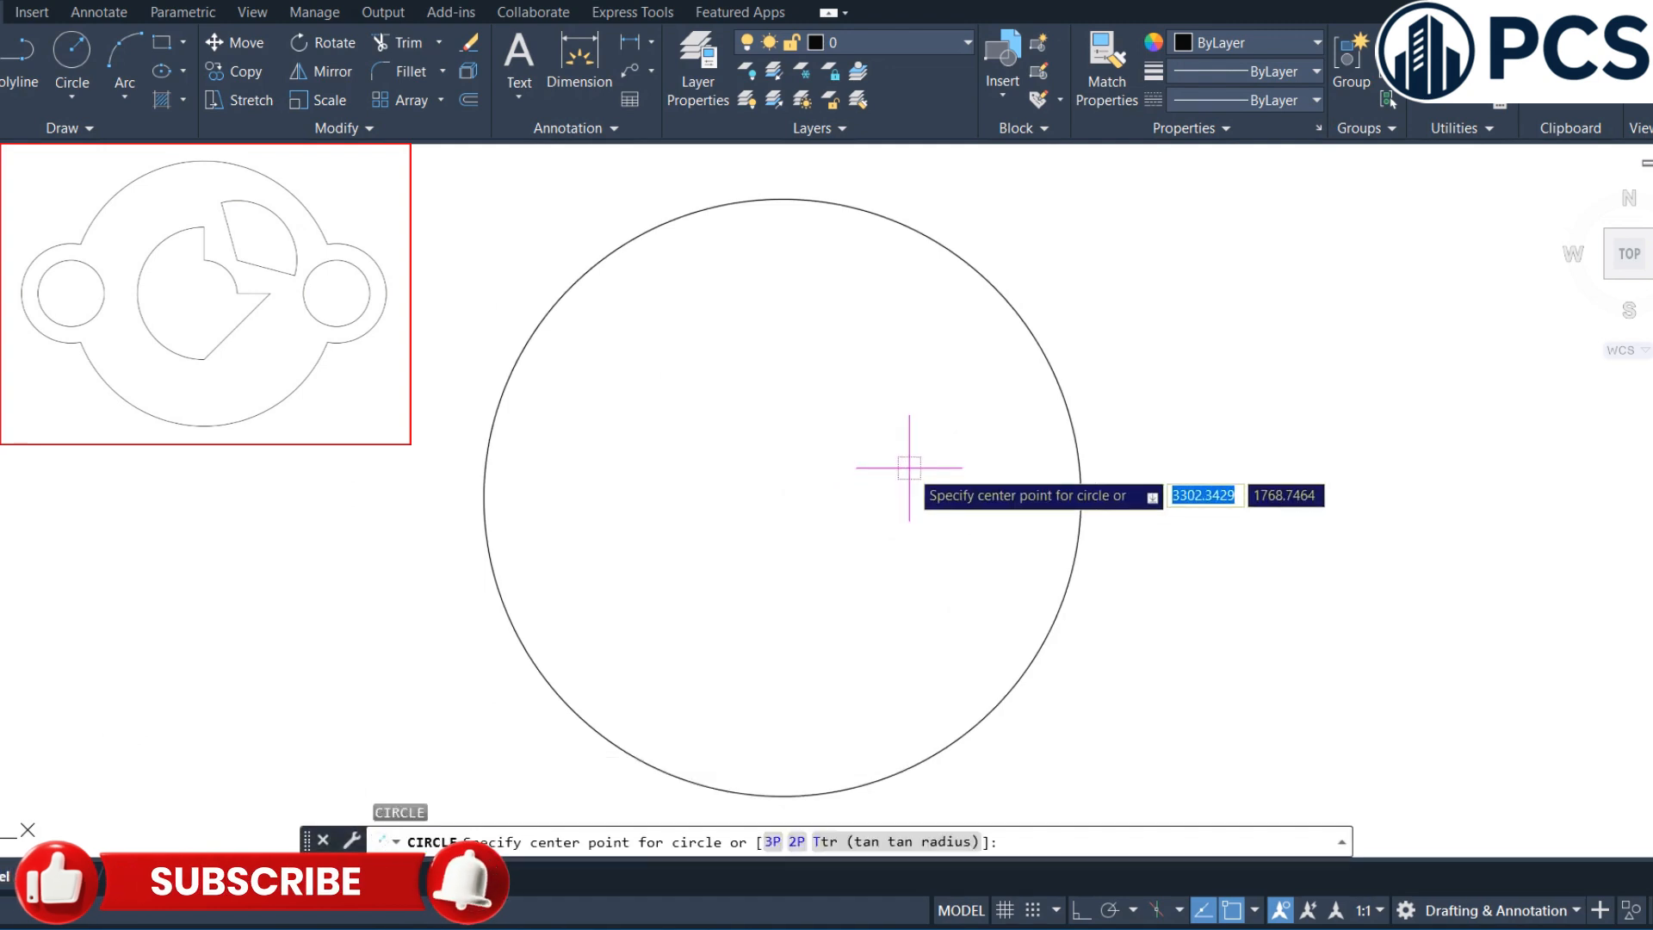
left_click(1081, 497)
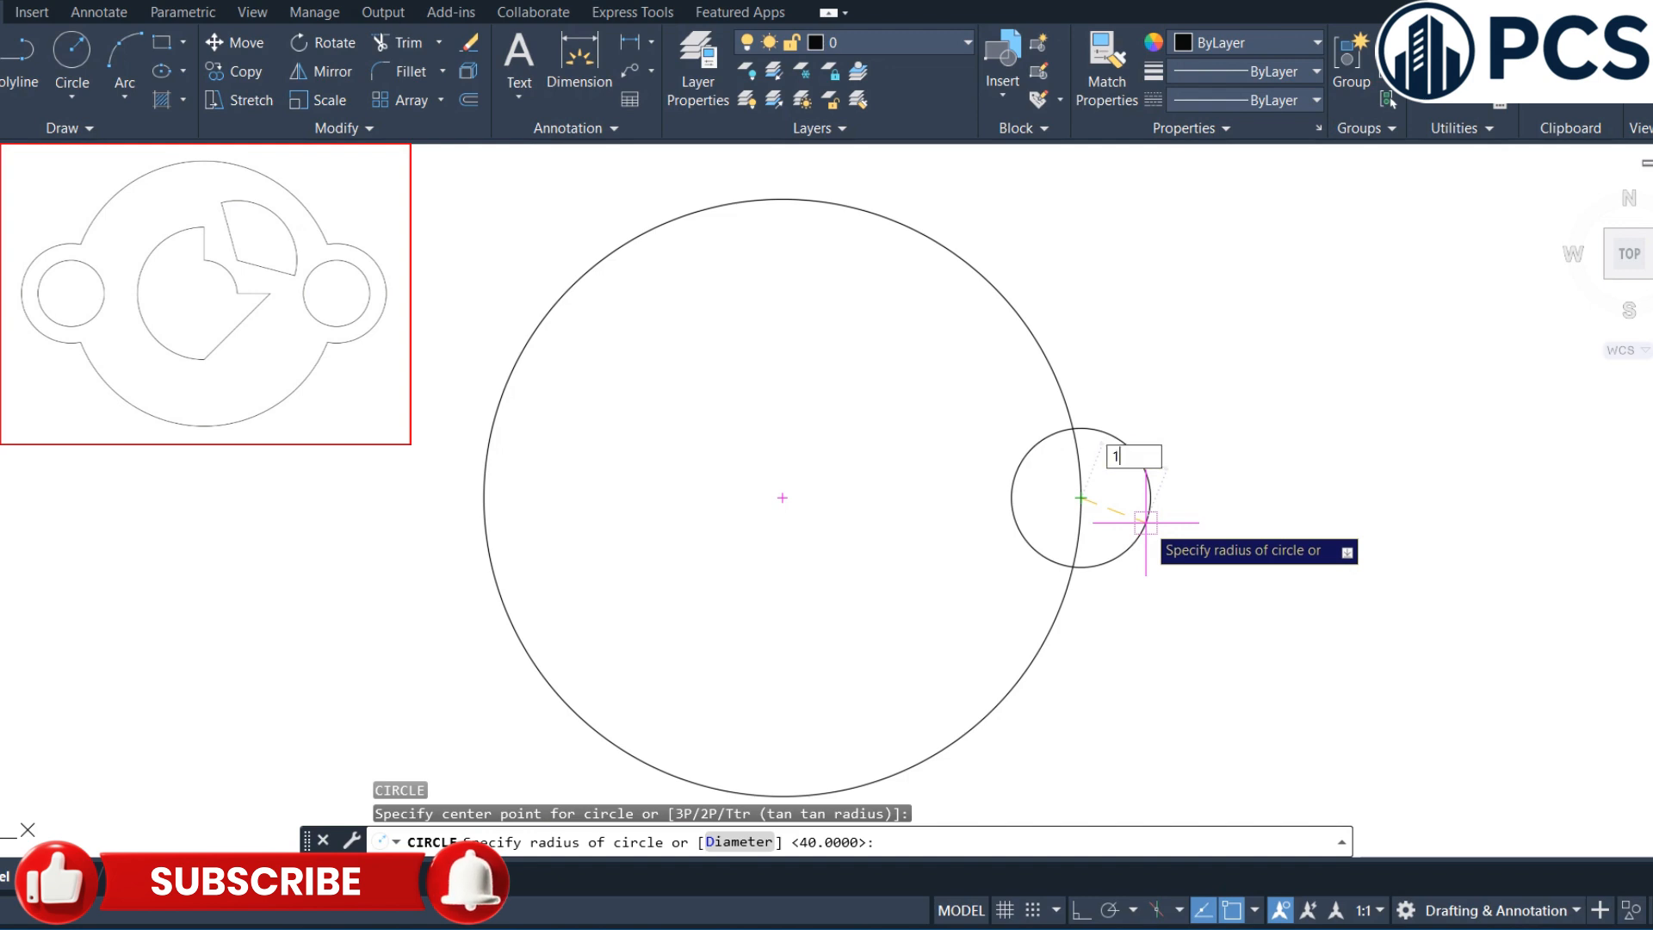
type("15")
key("Return")
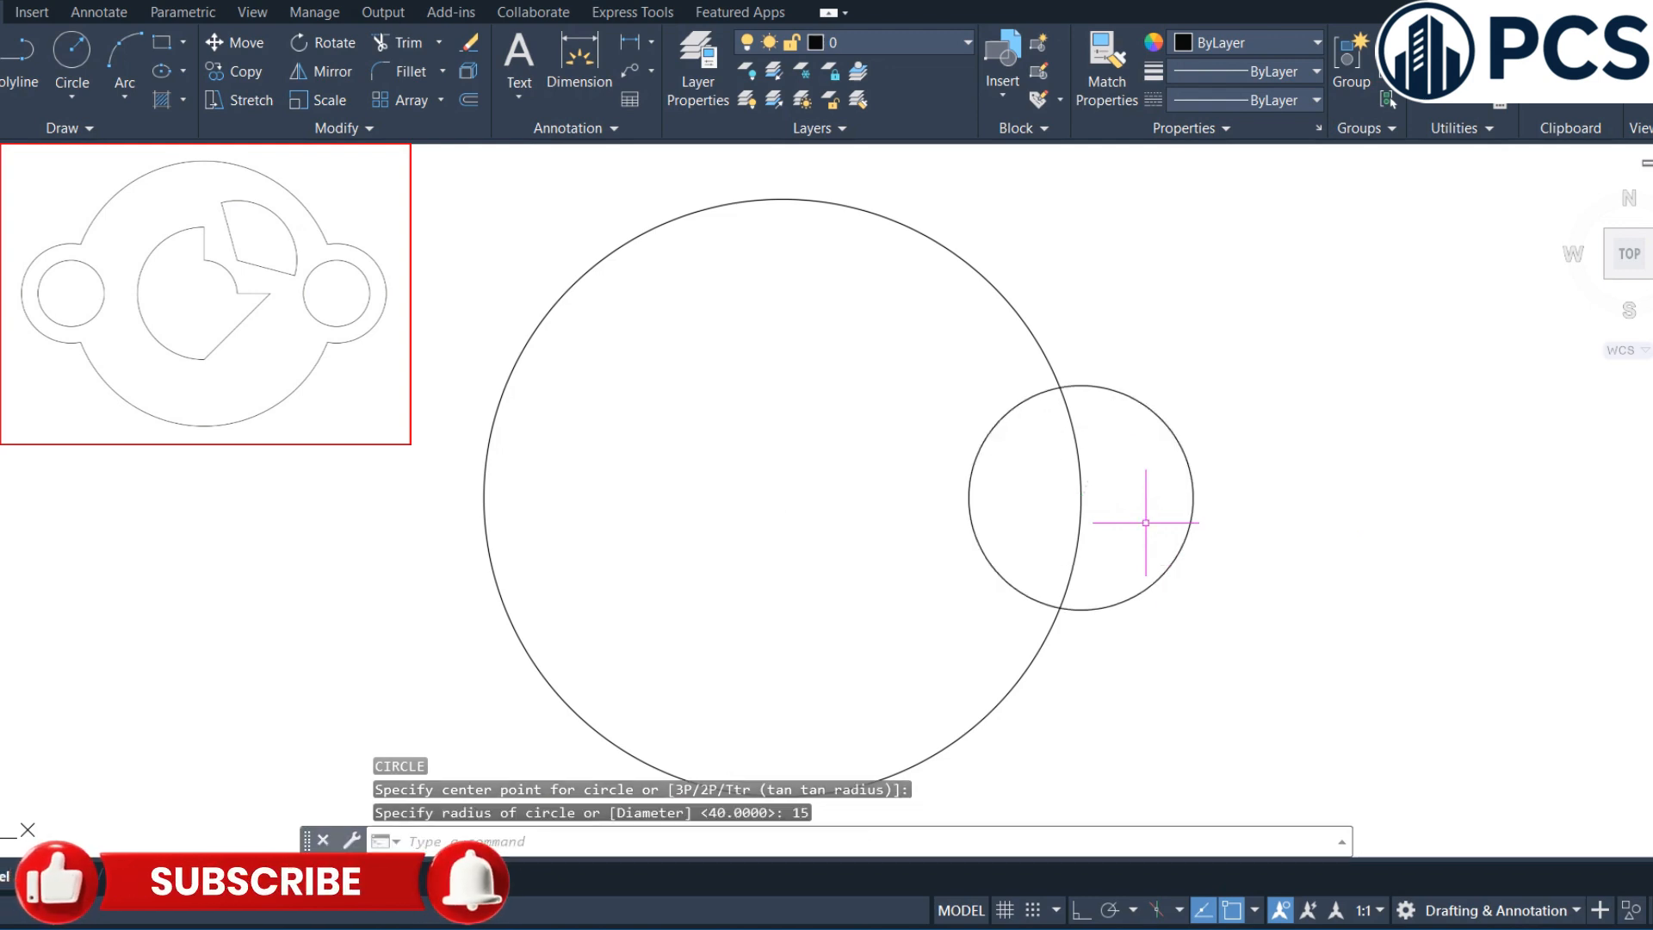
- Draw a concentric circle of radius 10 mm inside the 15 mm radius circle
key("Return")
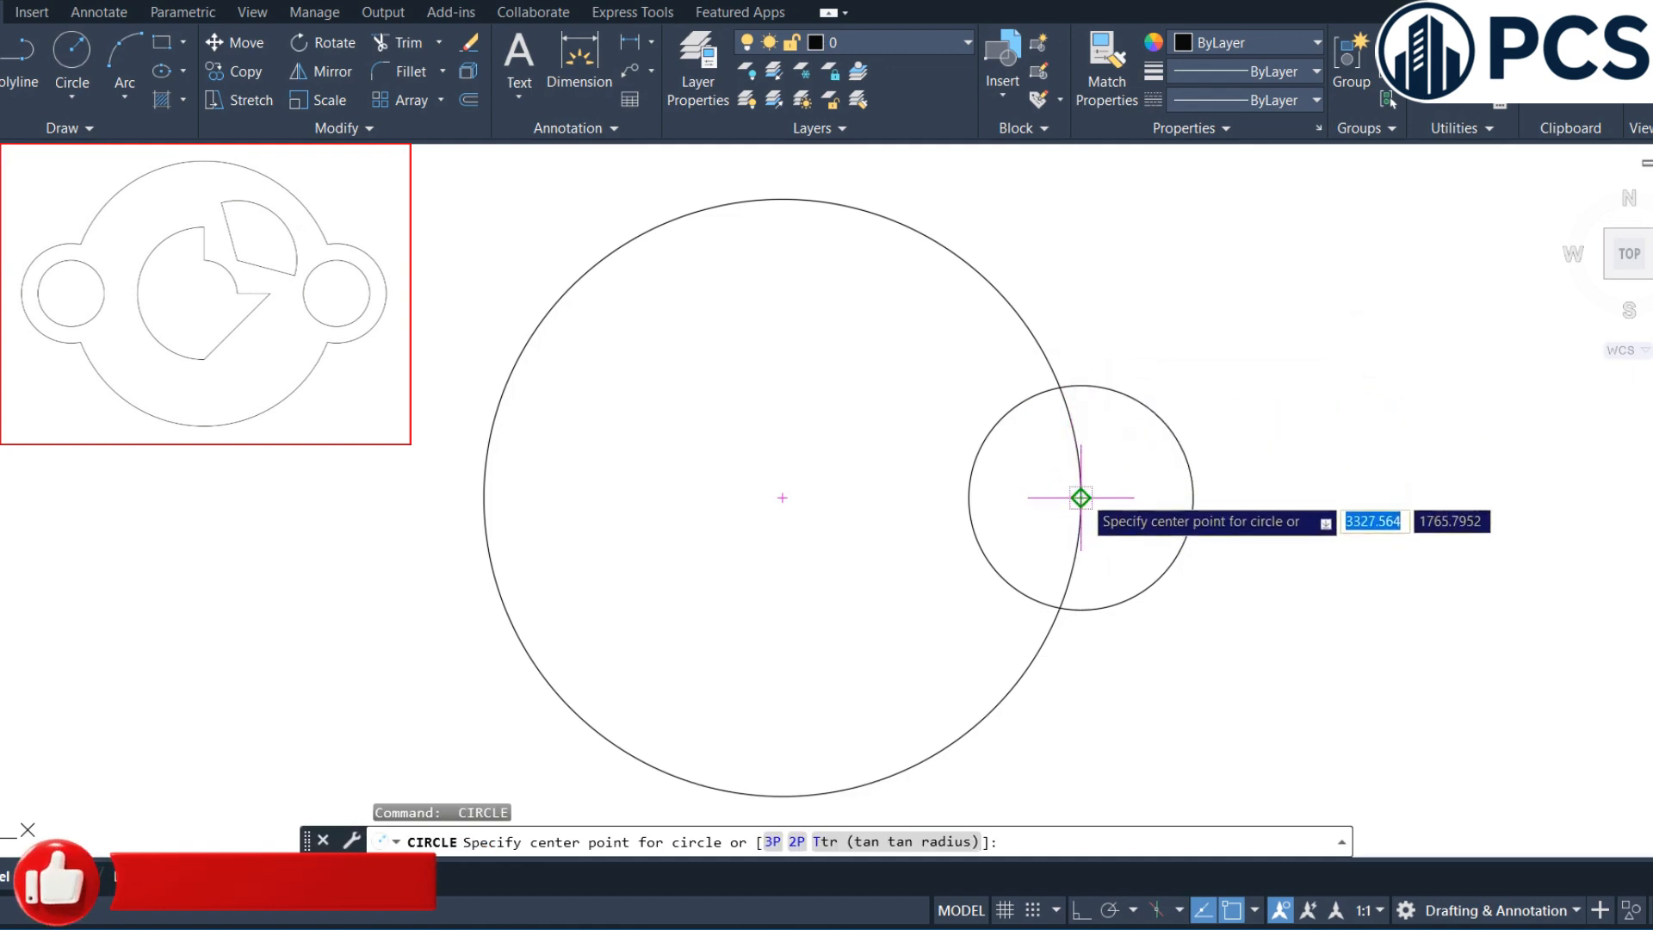
left_click(1080, 497)
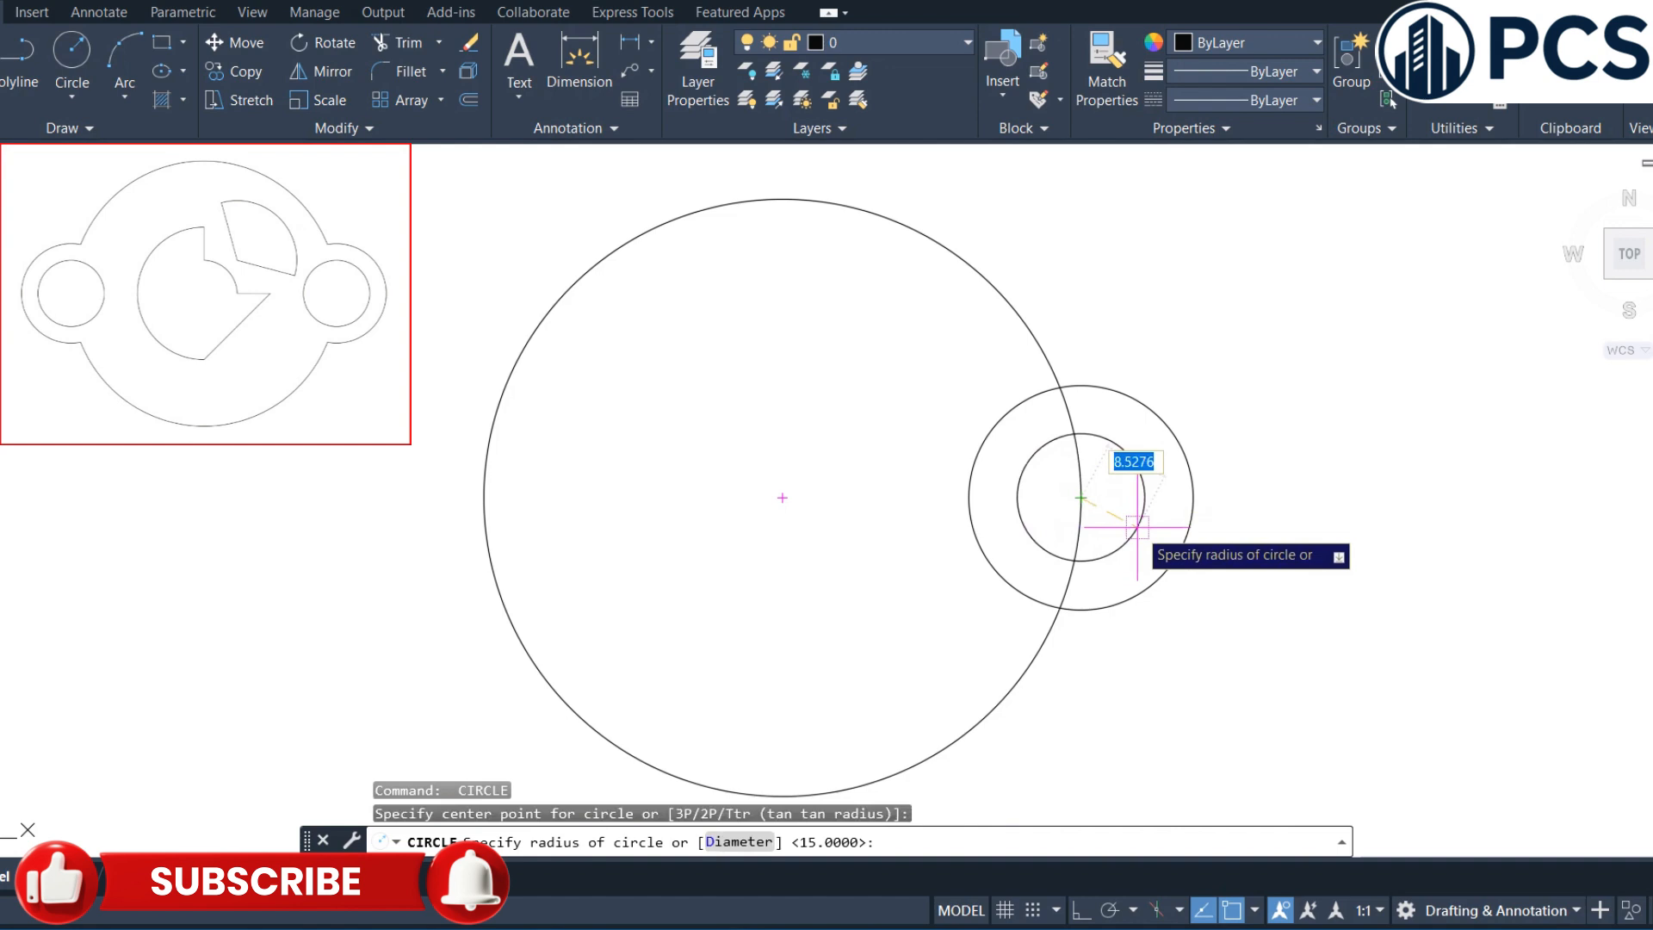
type("10")
key("Return")
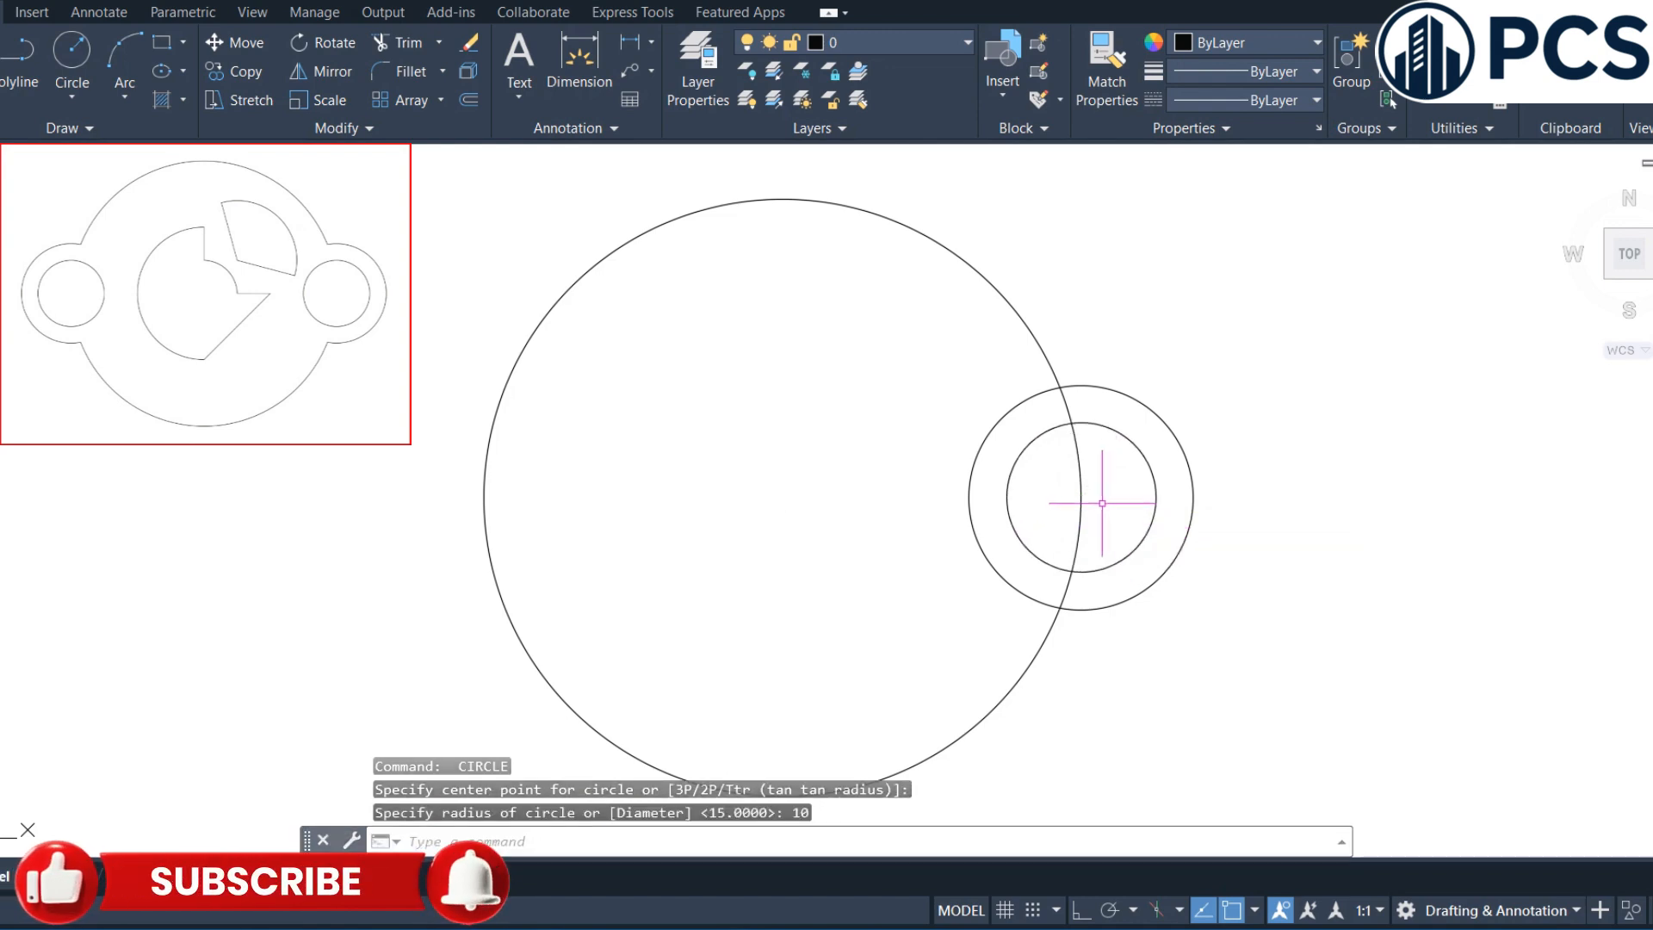
- Trim the large circle's arc inside the right lug and the lug's outer arc inside the large circle
type("t")
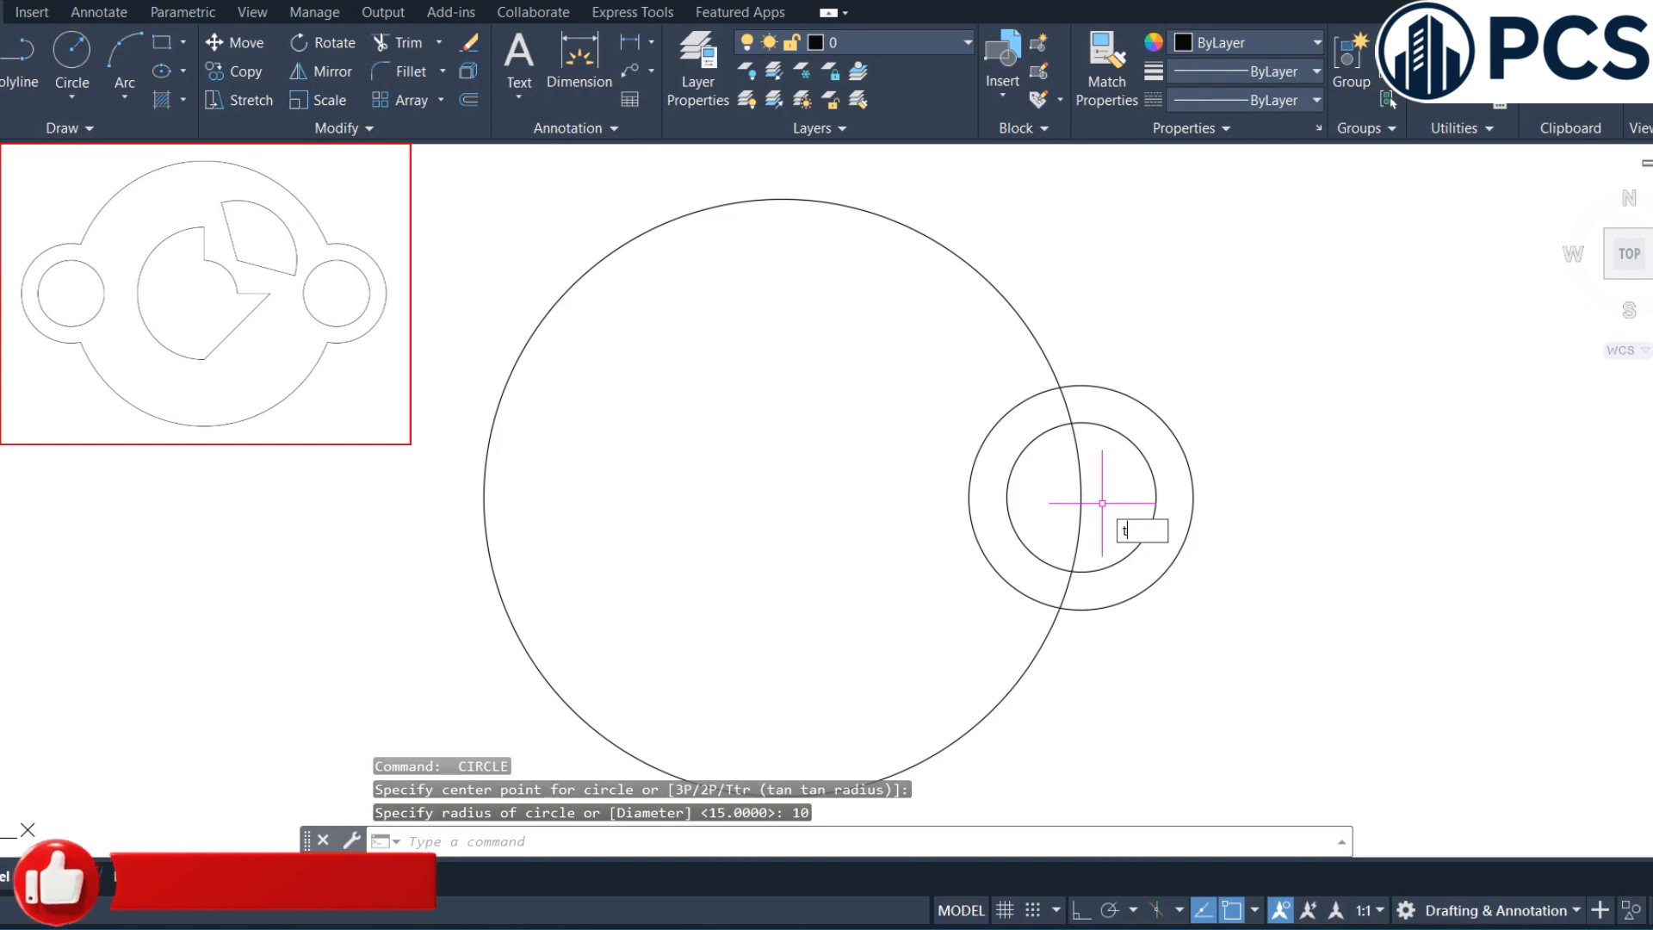
type("r")
key("Return")
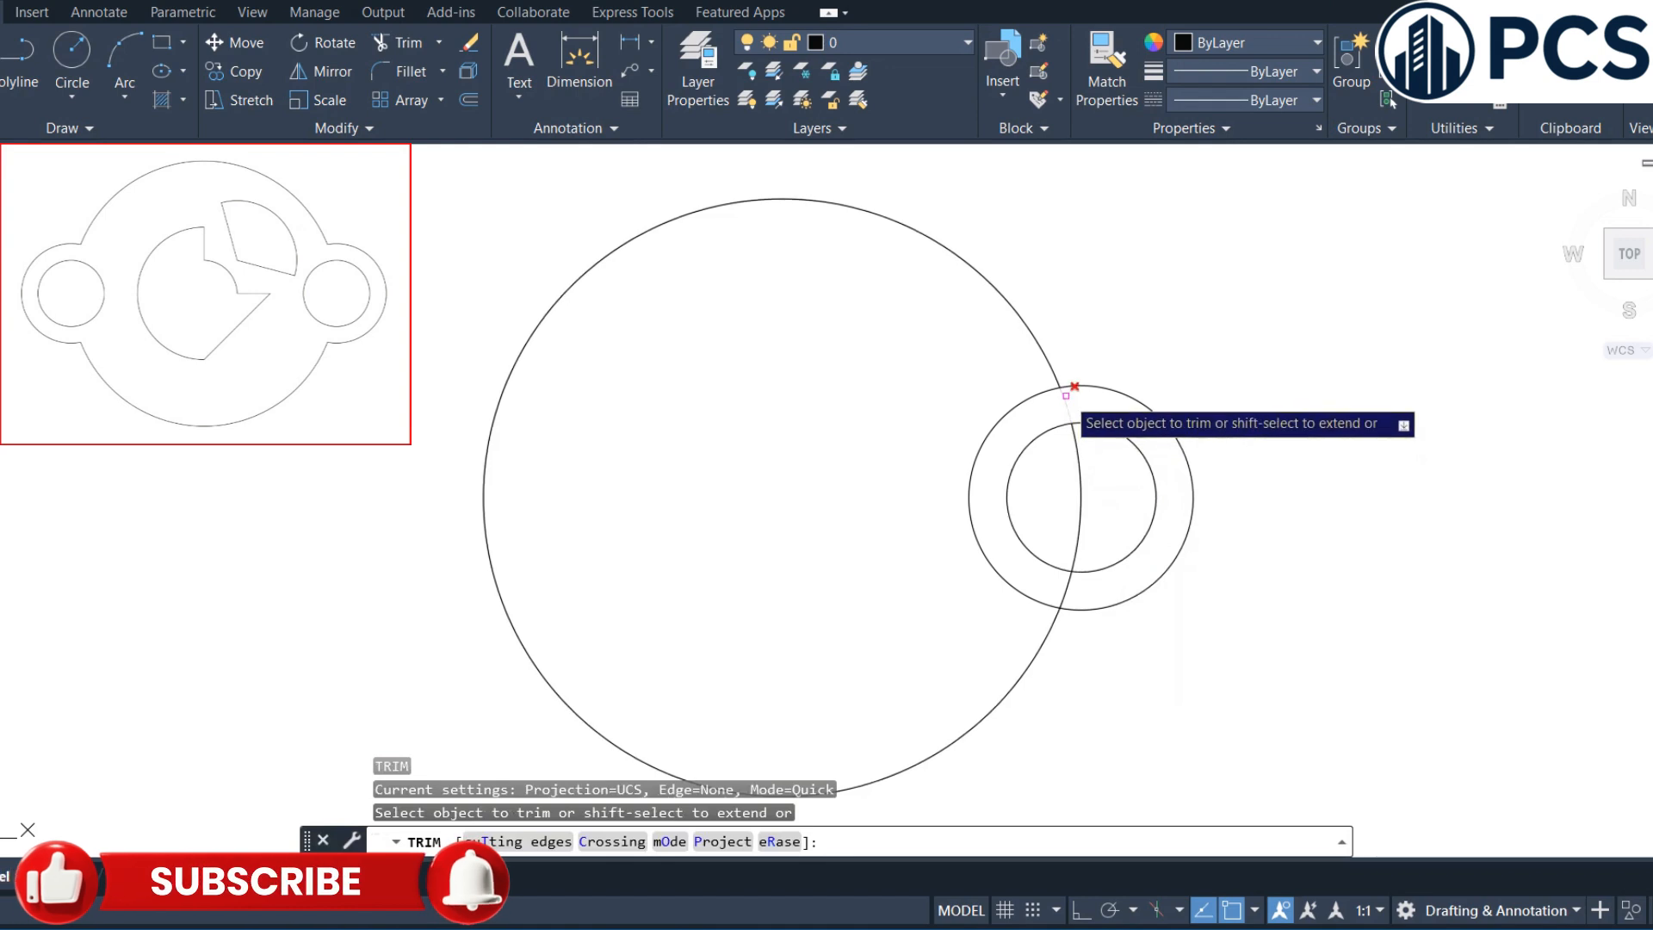
left_click(1066, 395)
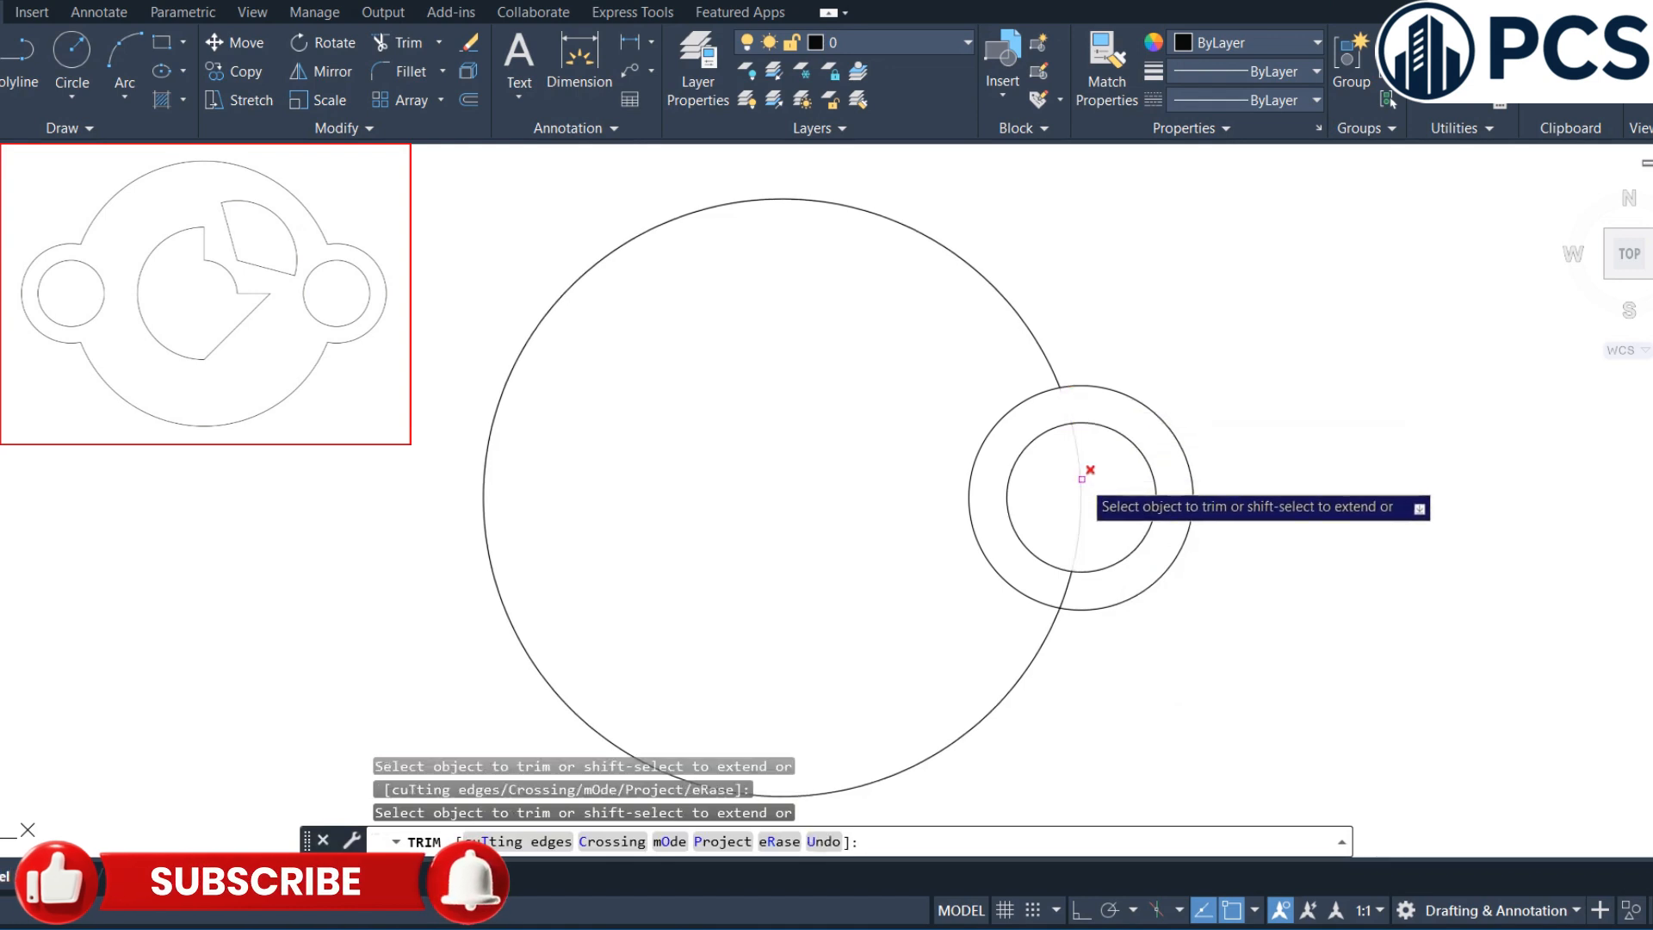
left_click(1082, 479)
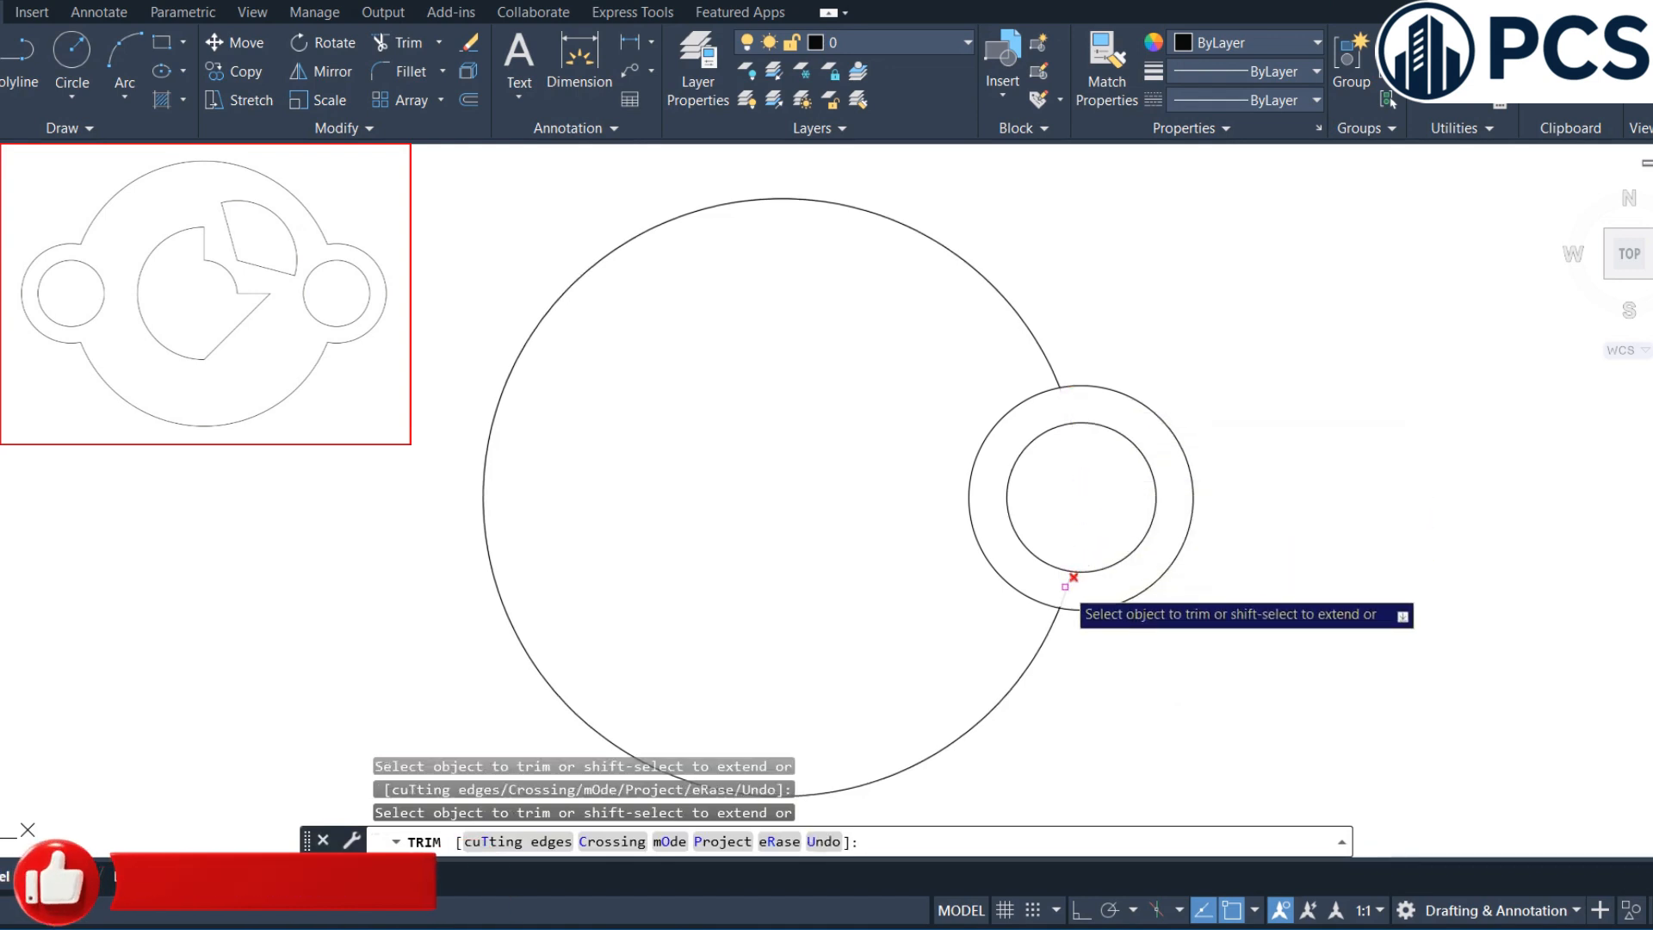
right_click(797, 487)
left_click(840, 502)
- Mirror the right lug arc and its hole about the large circle's vertical centreline, keeping the source objects
left_click(1298, 384)
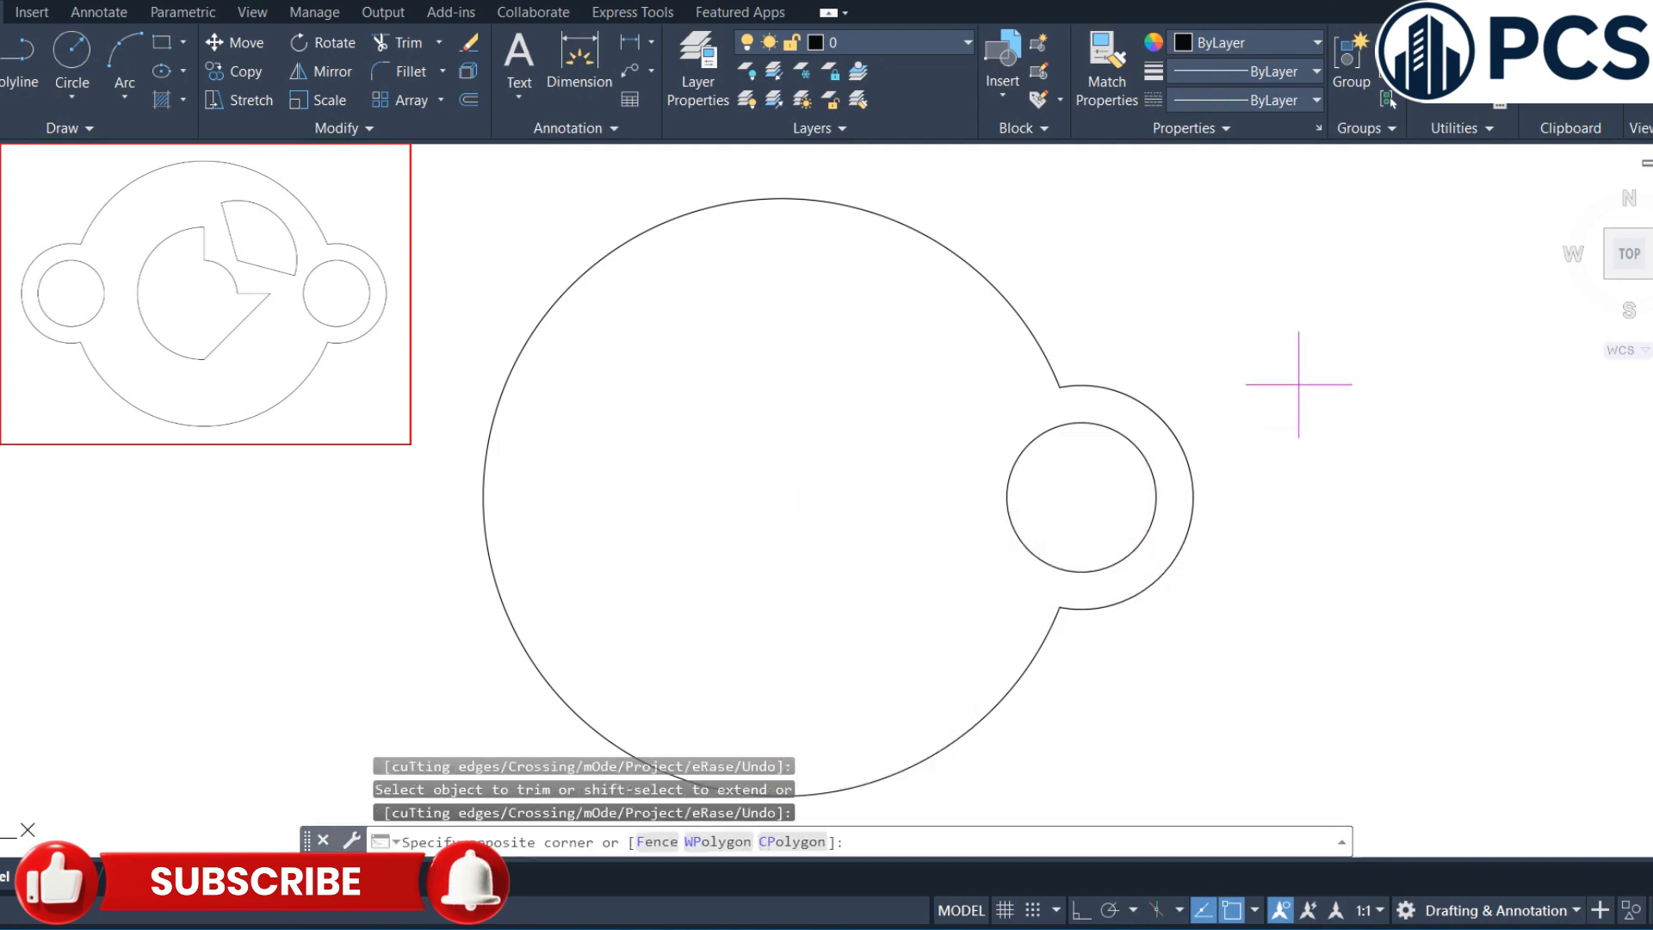
left_click(1093, 534)
type("mi")
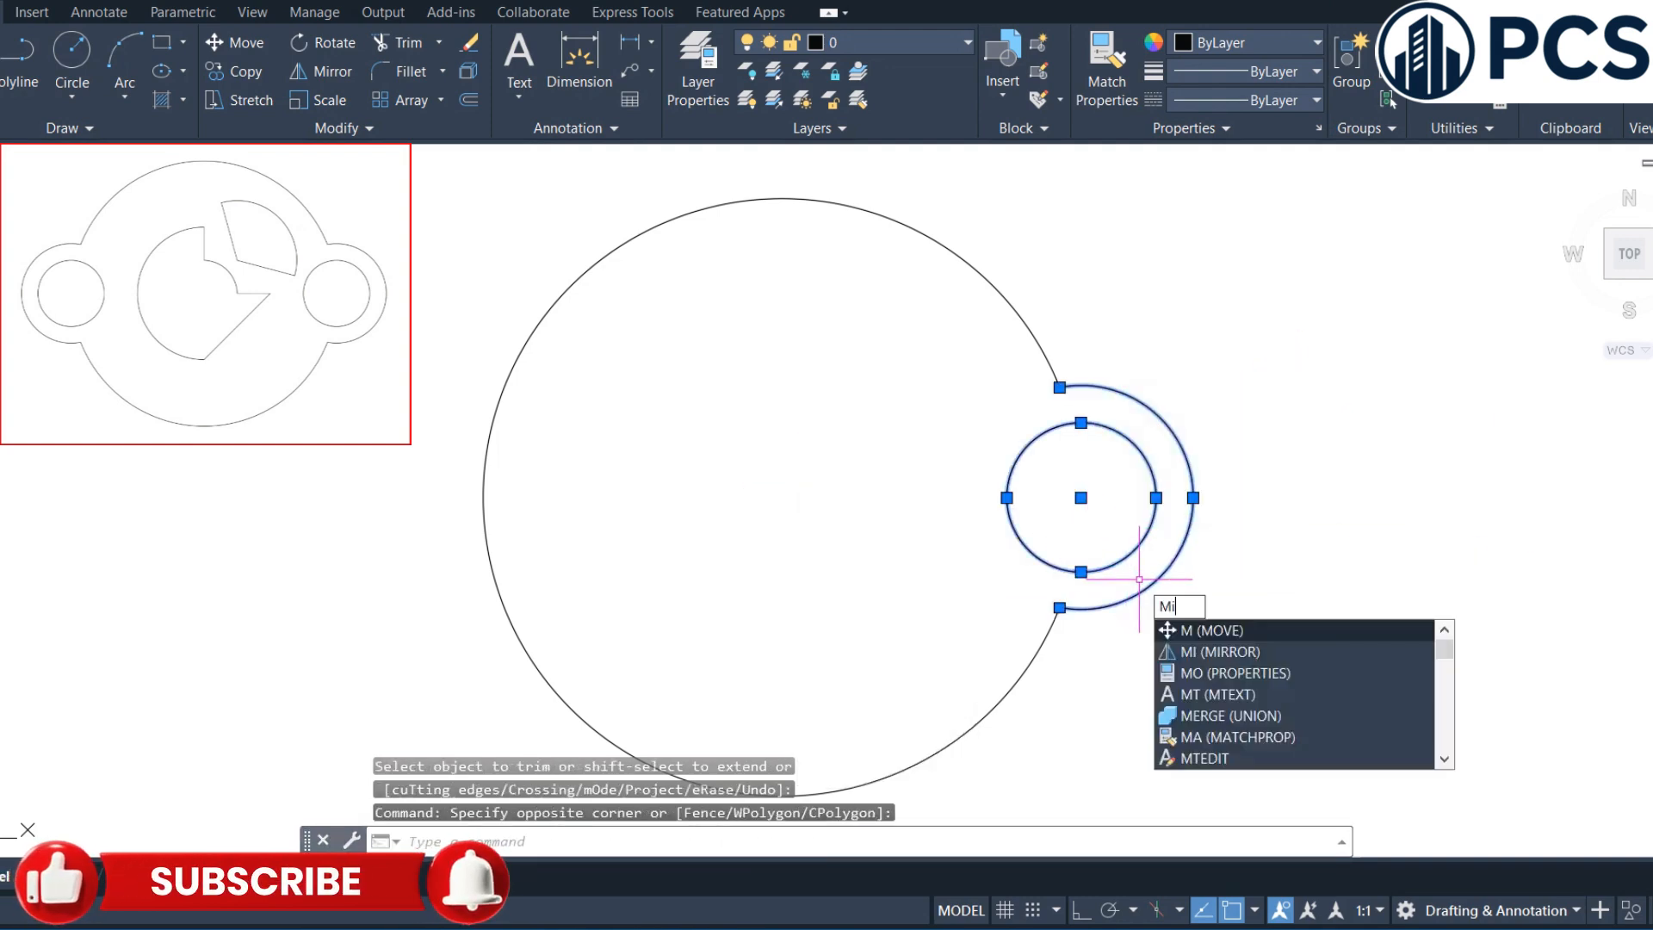
key("Return")
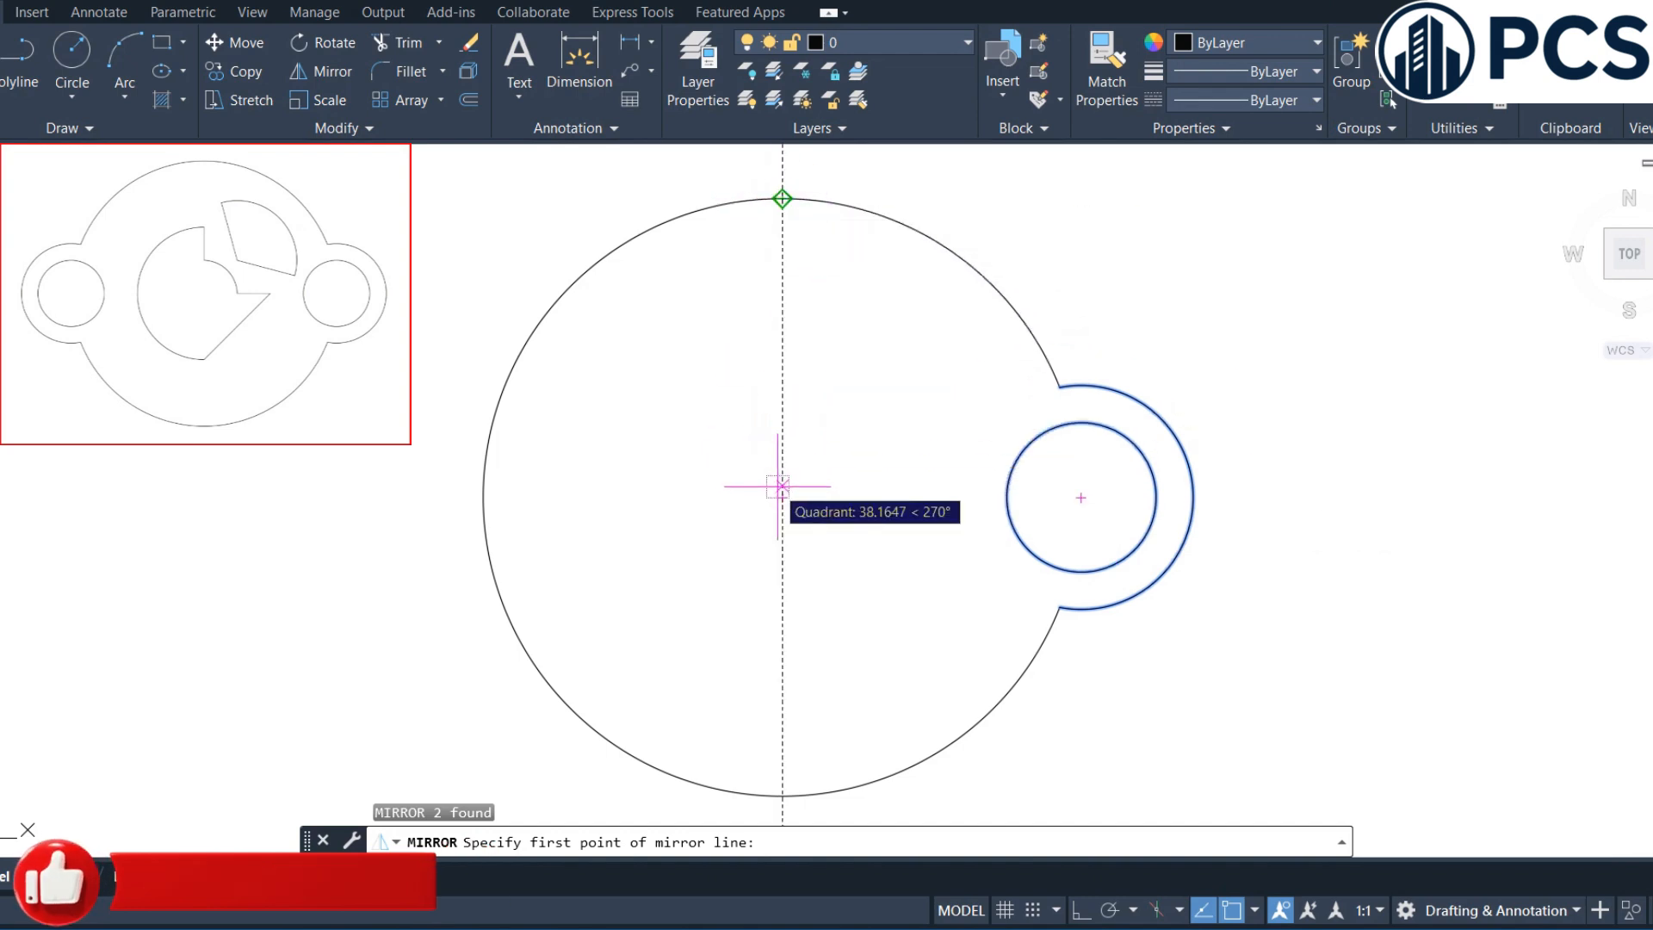
left_click(783, 495)
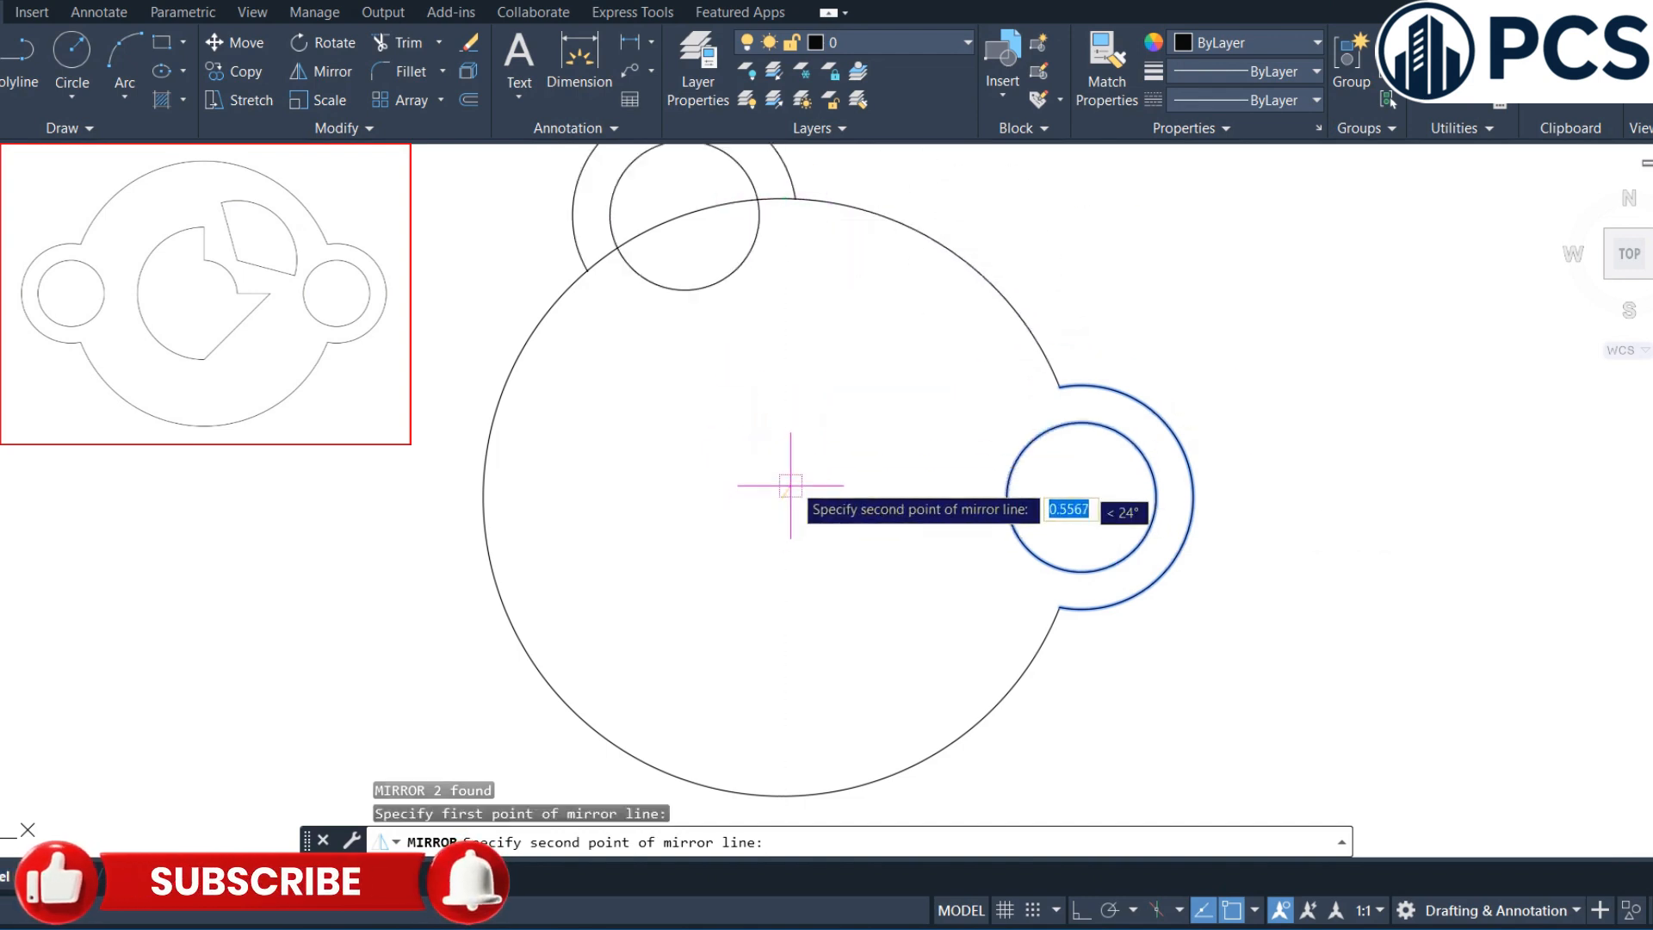
left_click(782, 199)
key("Down")
key("Down")
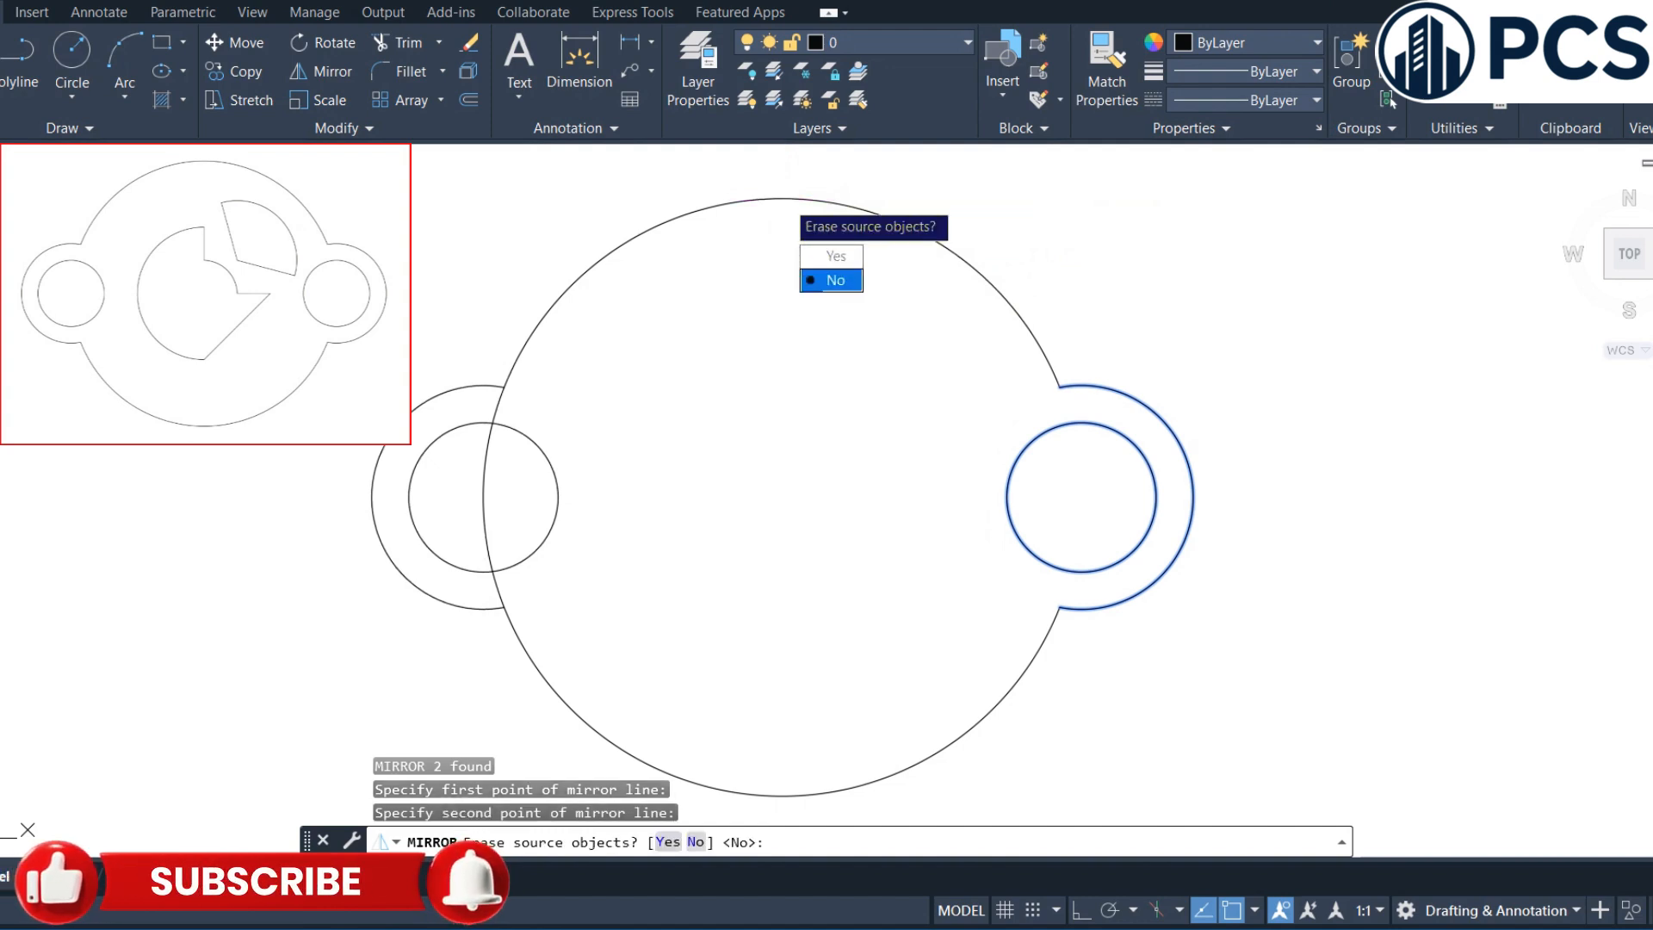
key("Return")
- Trim the large circle's arc segments that cross the left lug and its hole
middle_click_drag(638, 471, 680, 445)
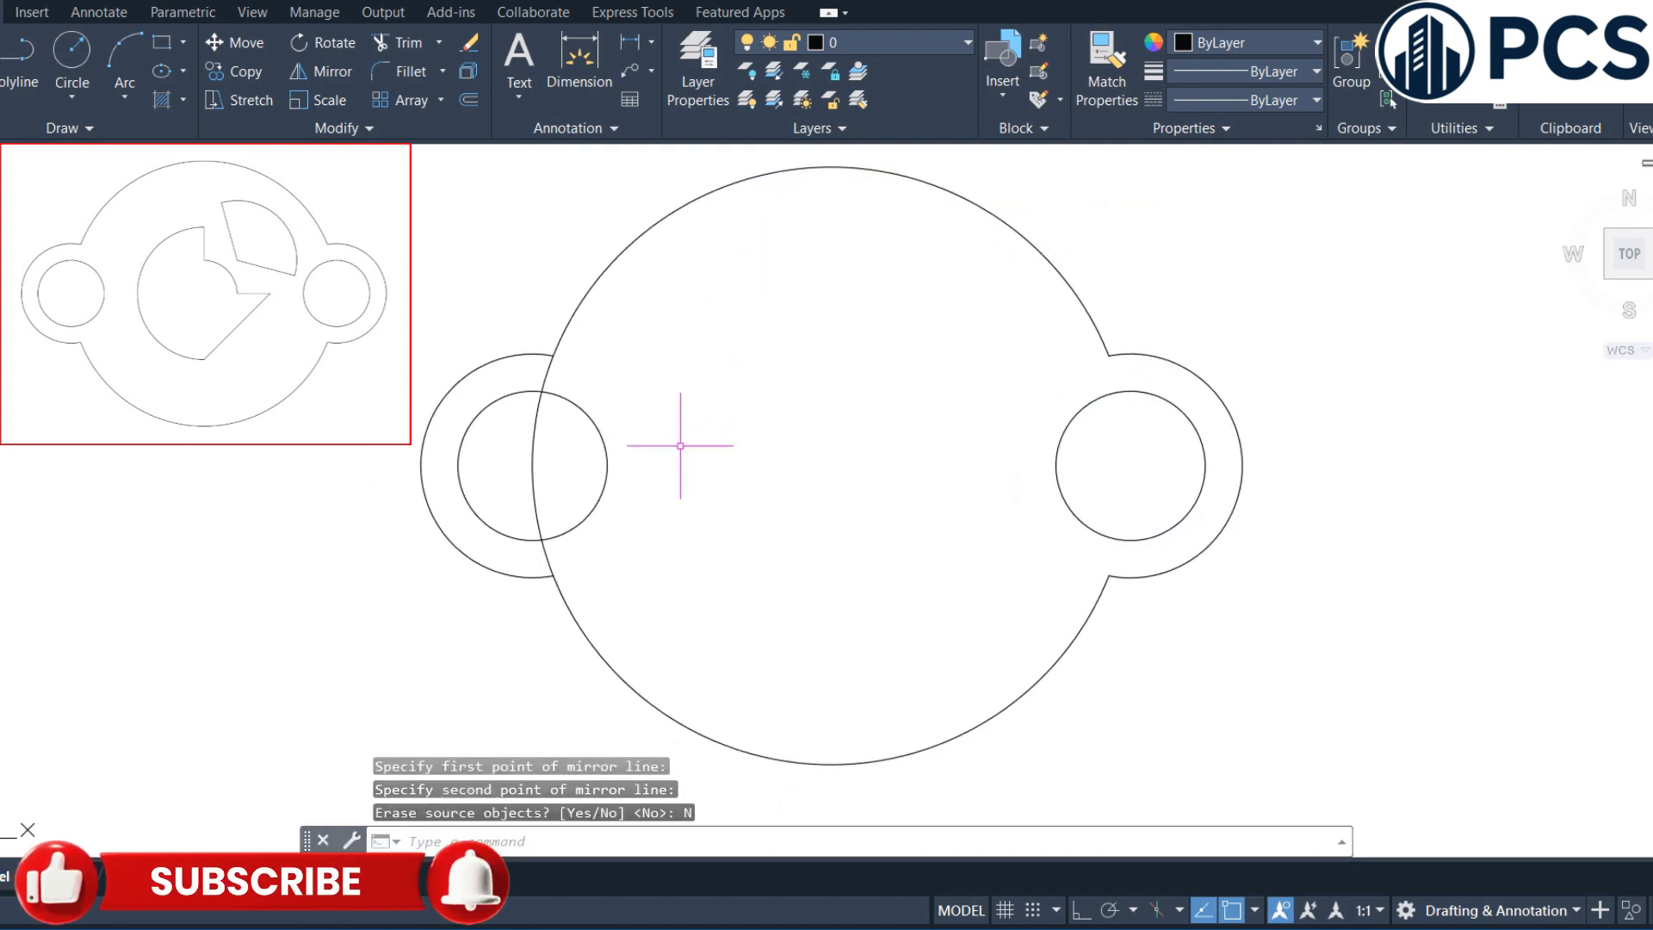
key("Return")
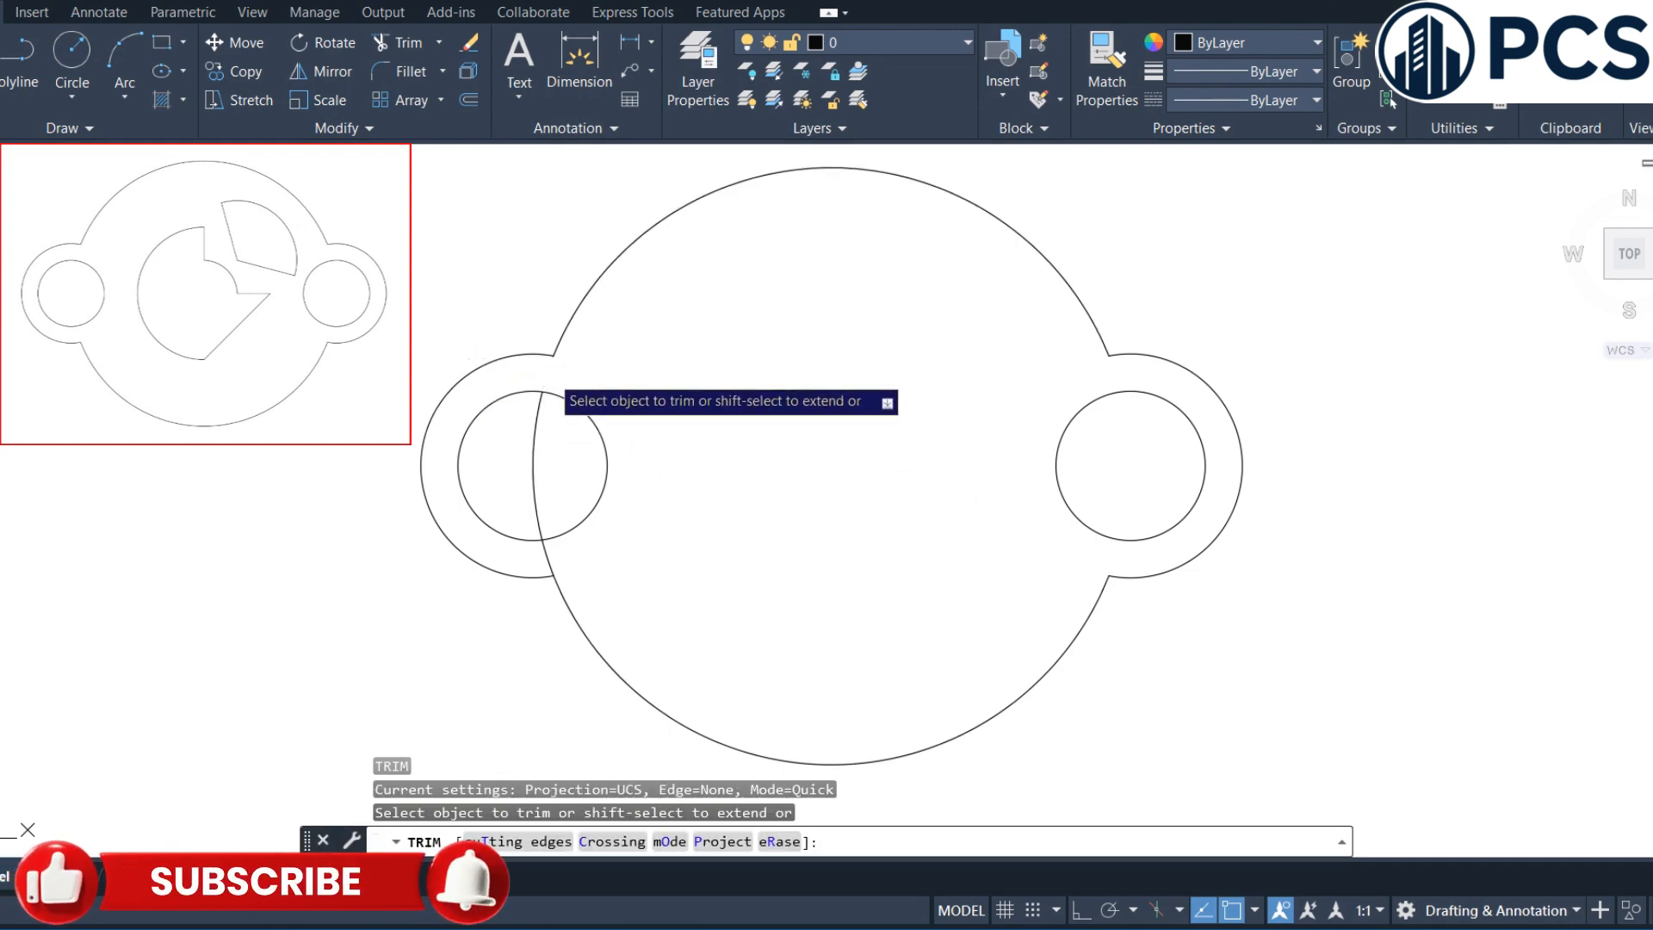
left_click(535, 431)
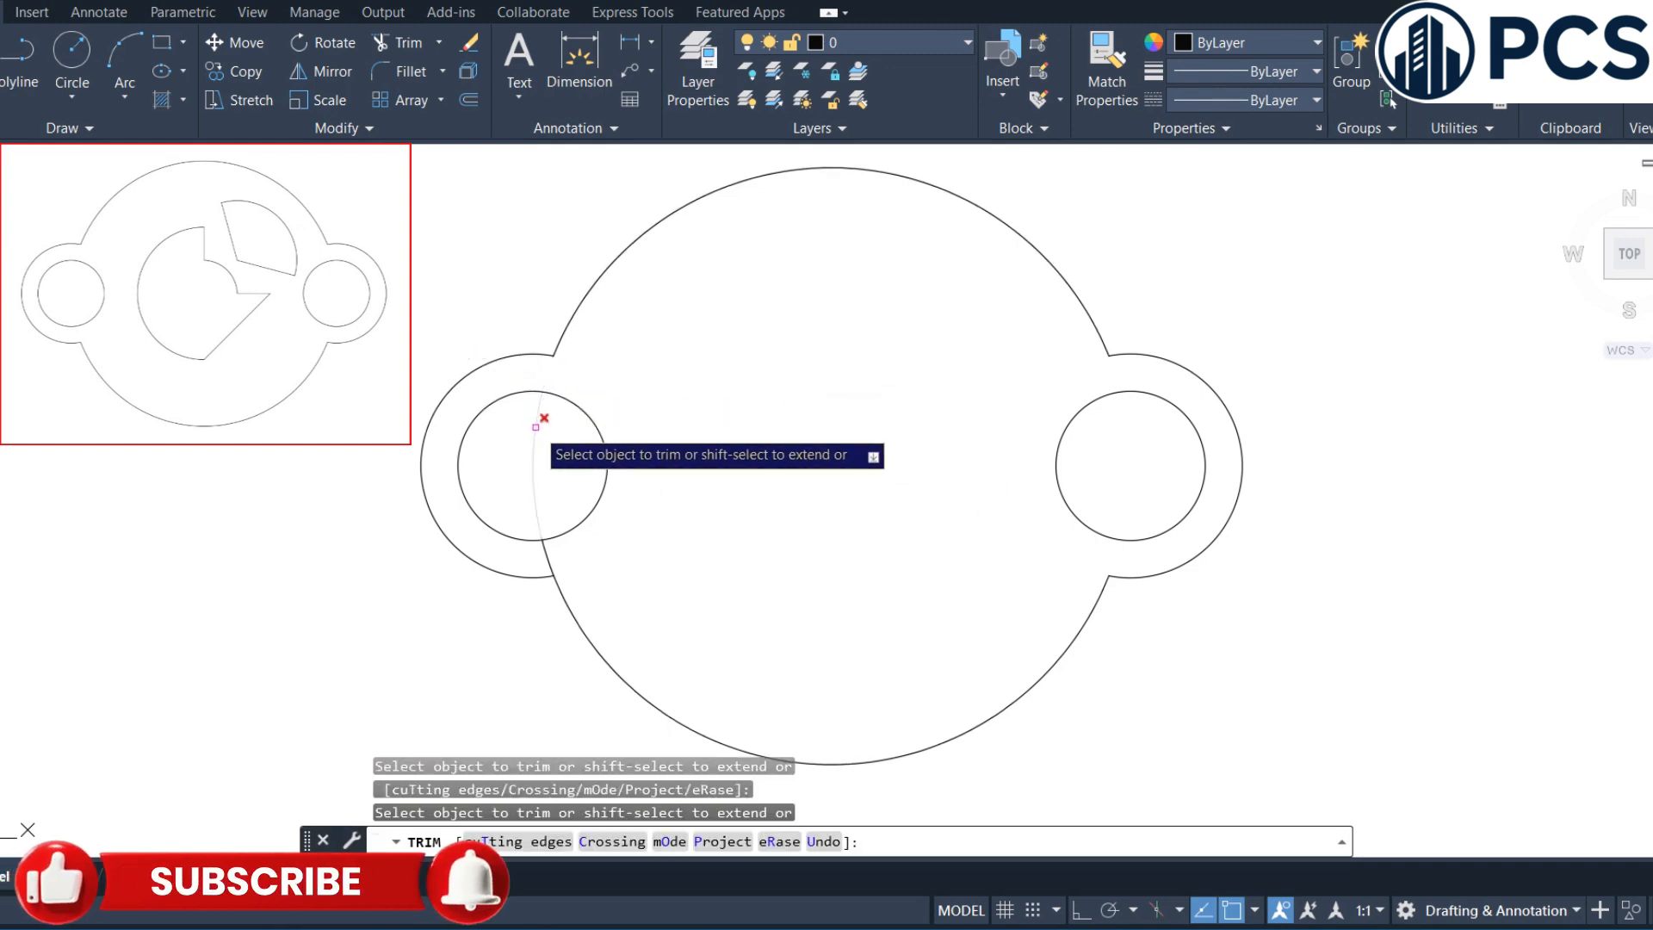
left_click(552, 556)
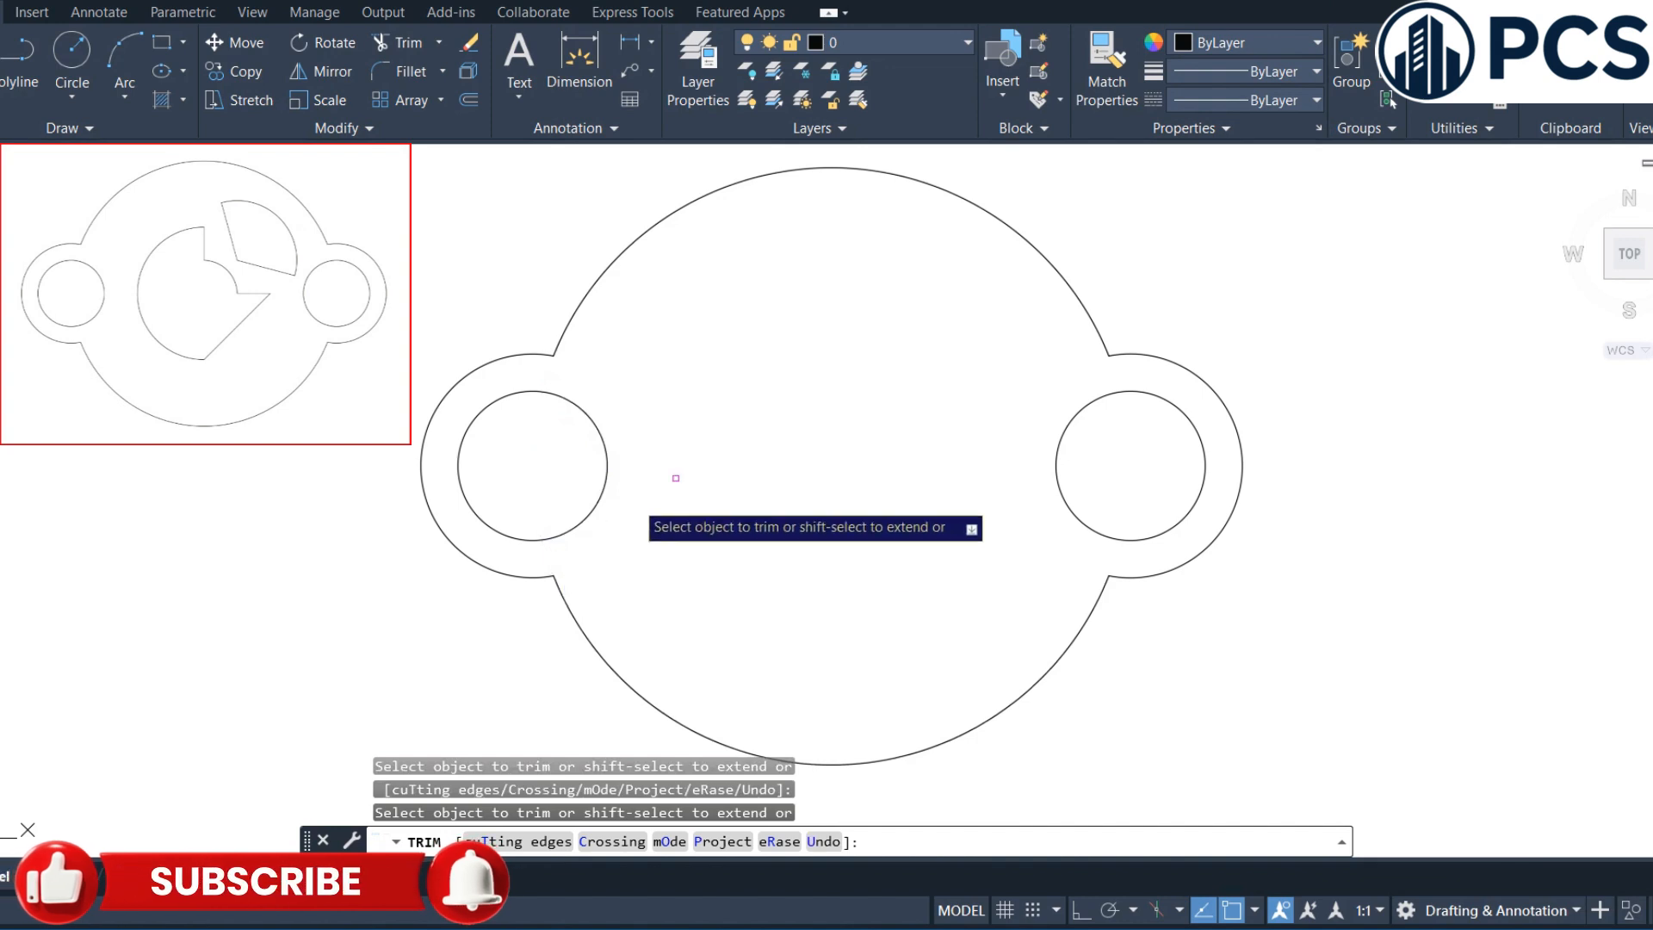
right_click(792, 402)
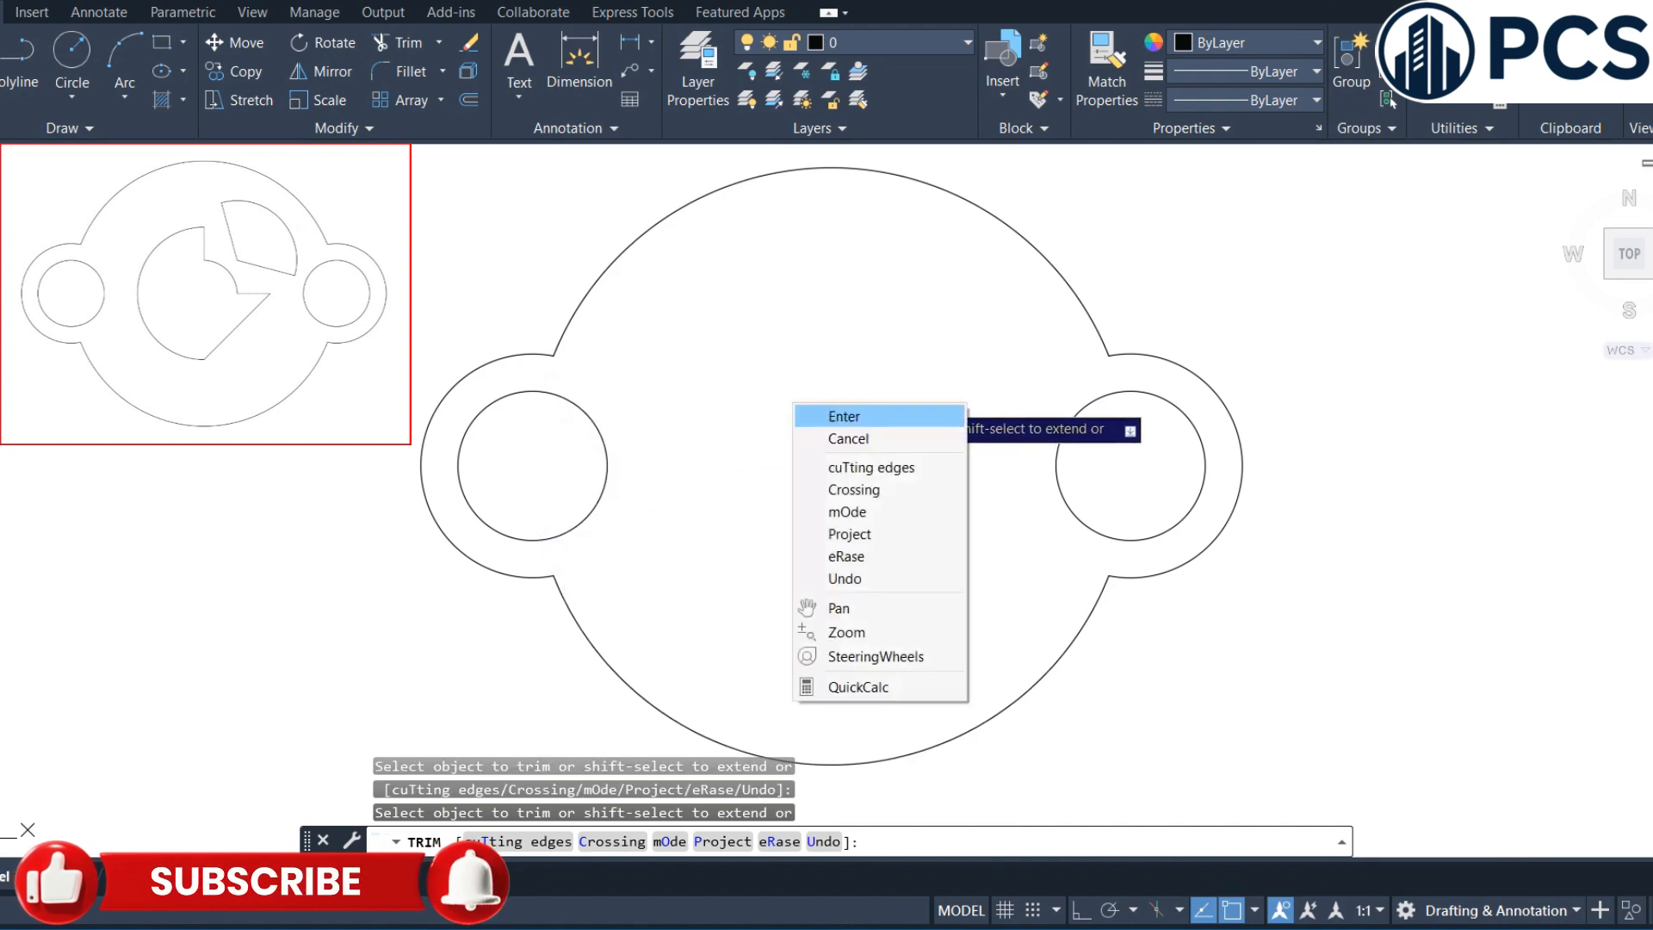
left_click(843, 416)
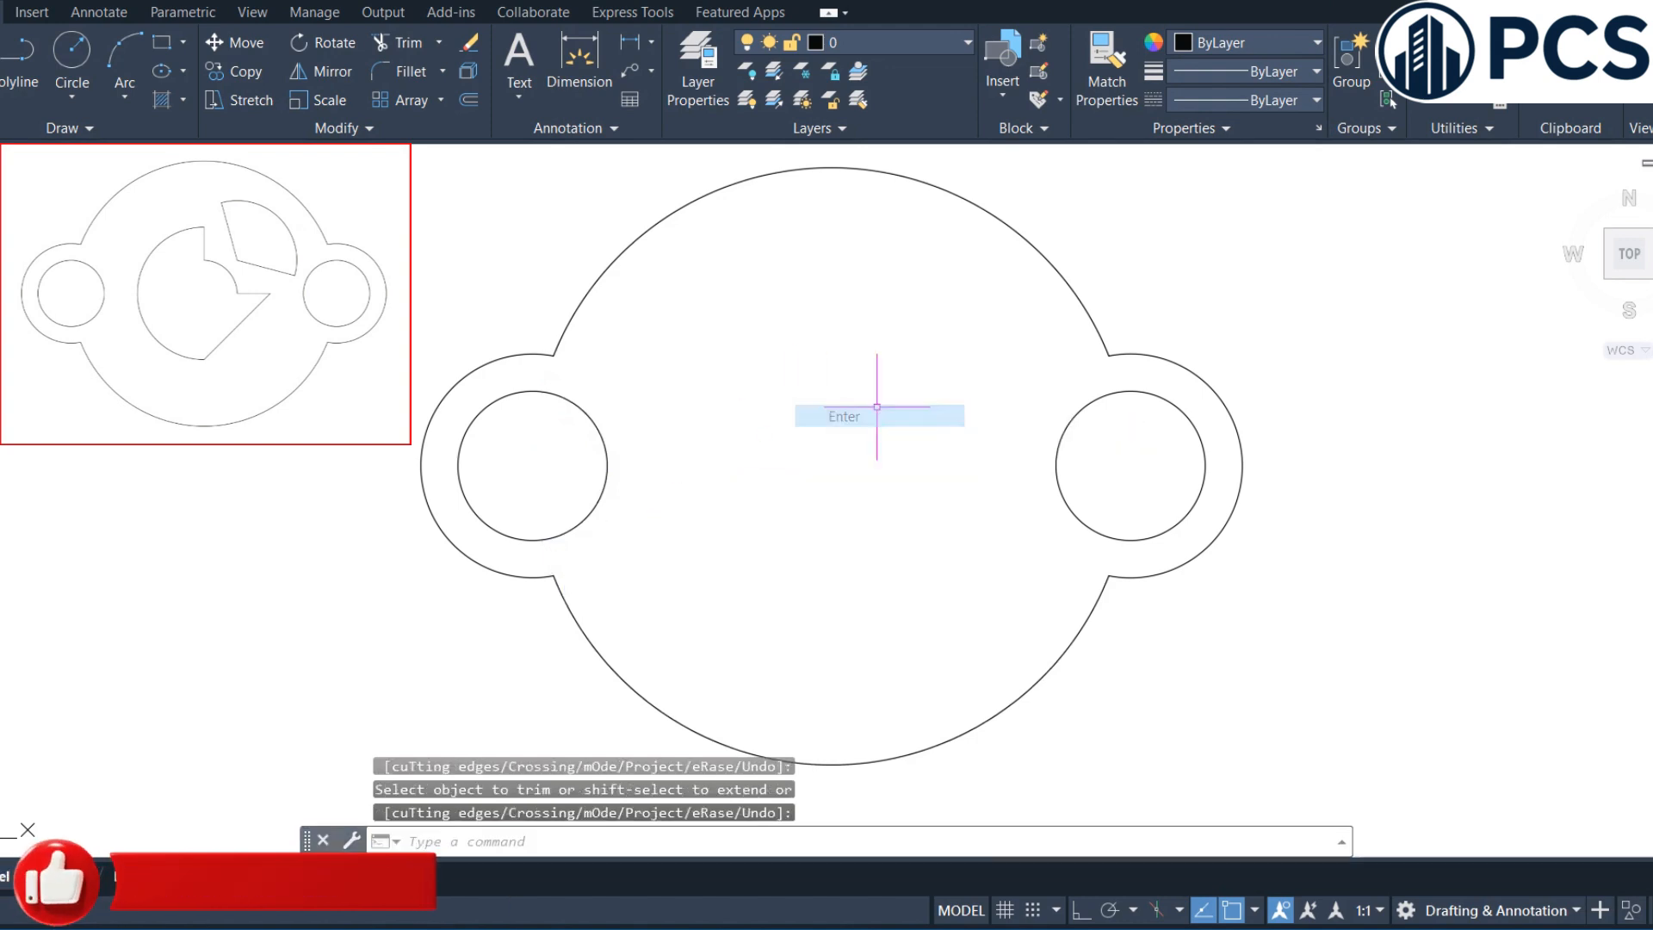
- Draw a circle of radius 10 mm at the centre of the plate
scroll(887, 414, "down", 2)
middle_click_drag(888, 413, 877, 409)
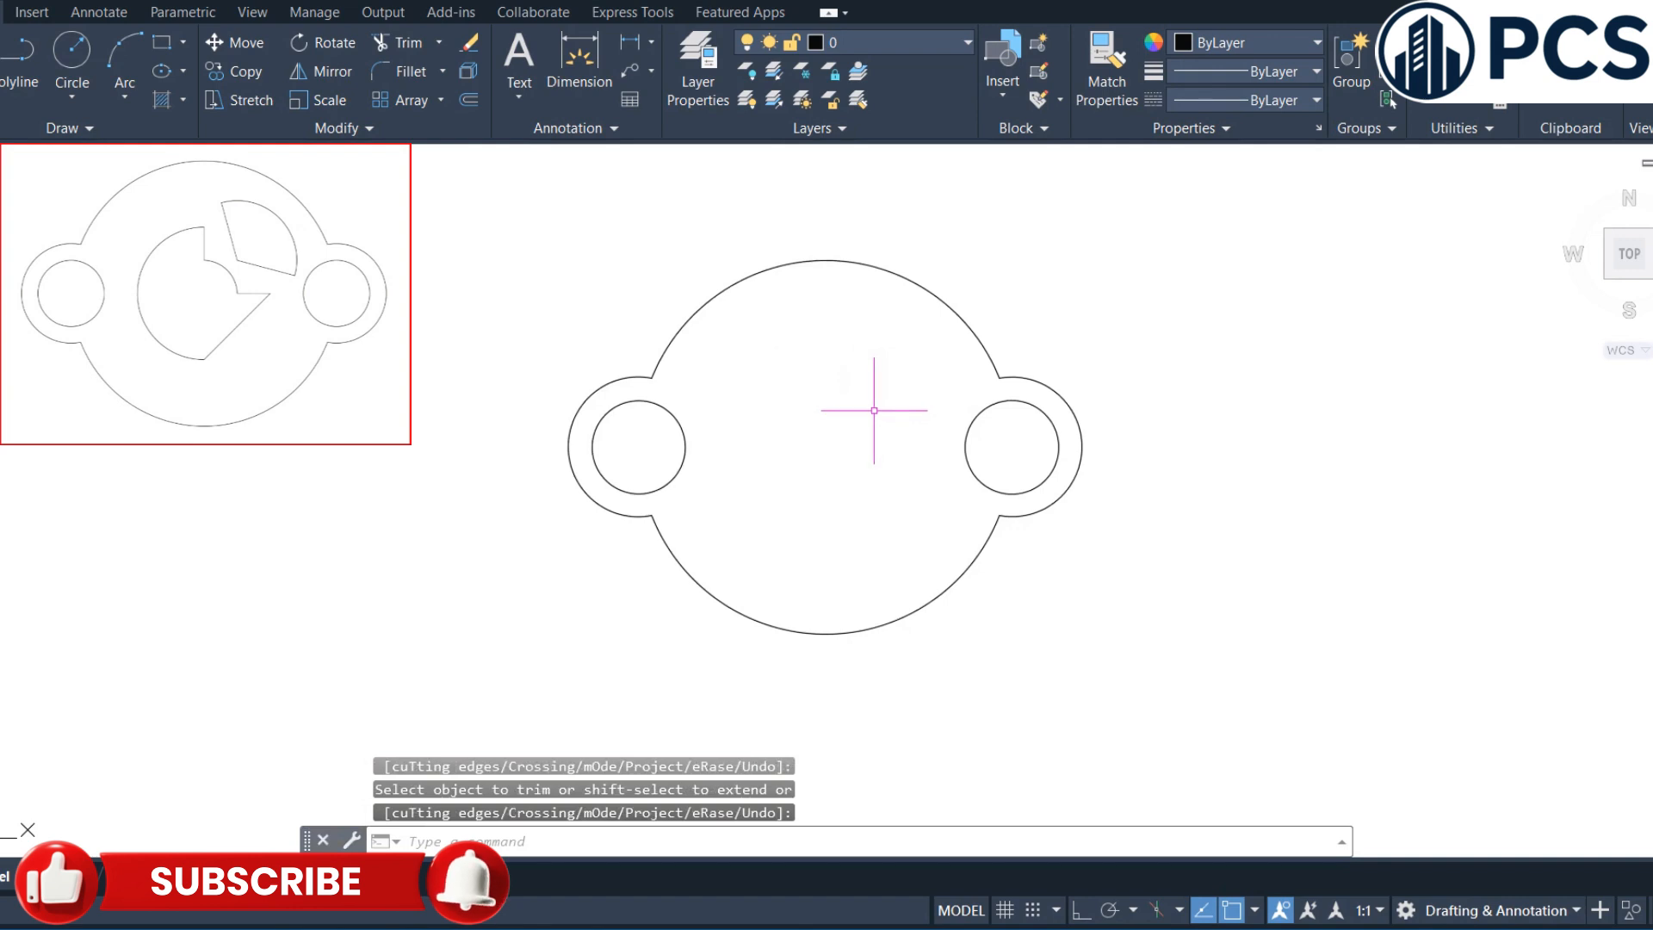
key("Return")
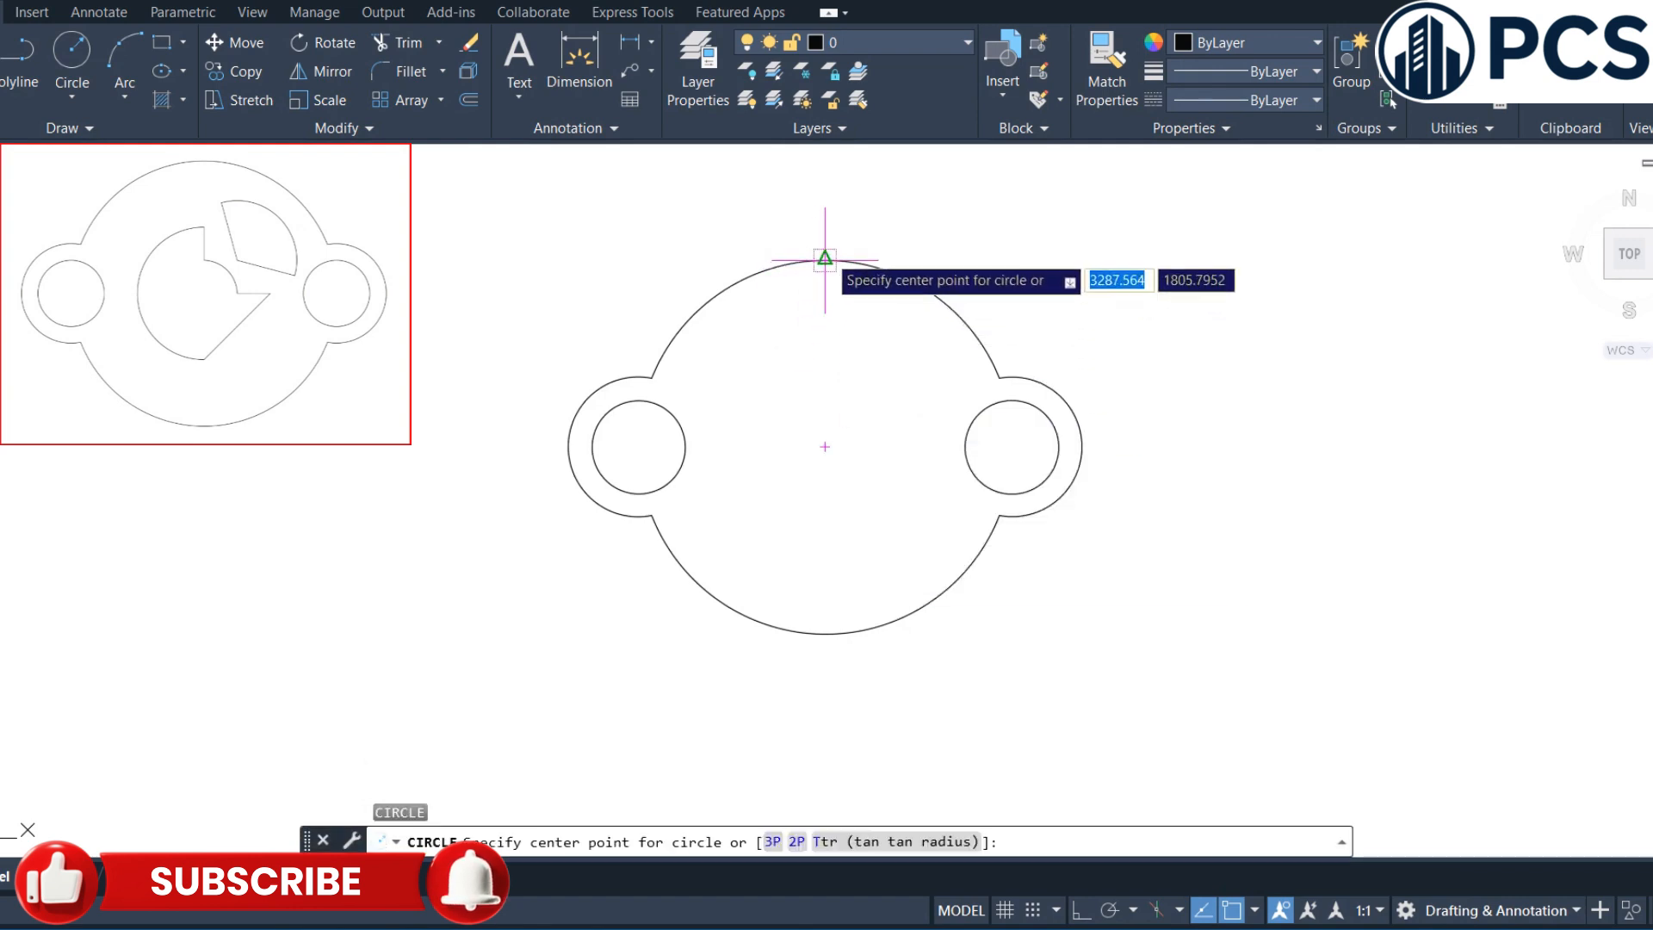
left_click(824, 447)
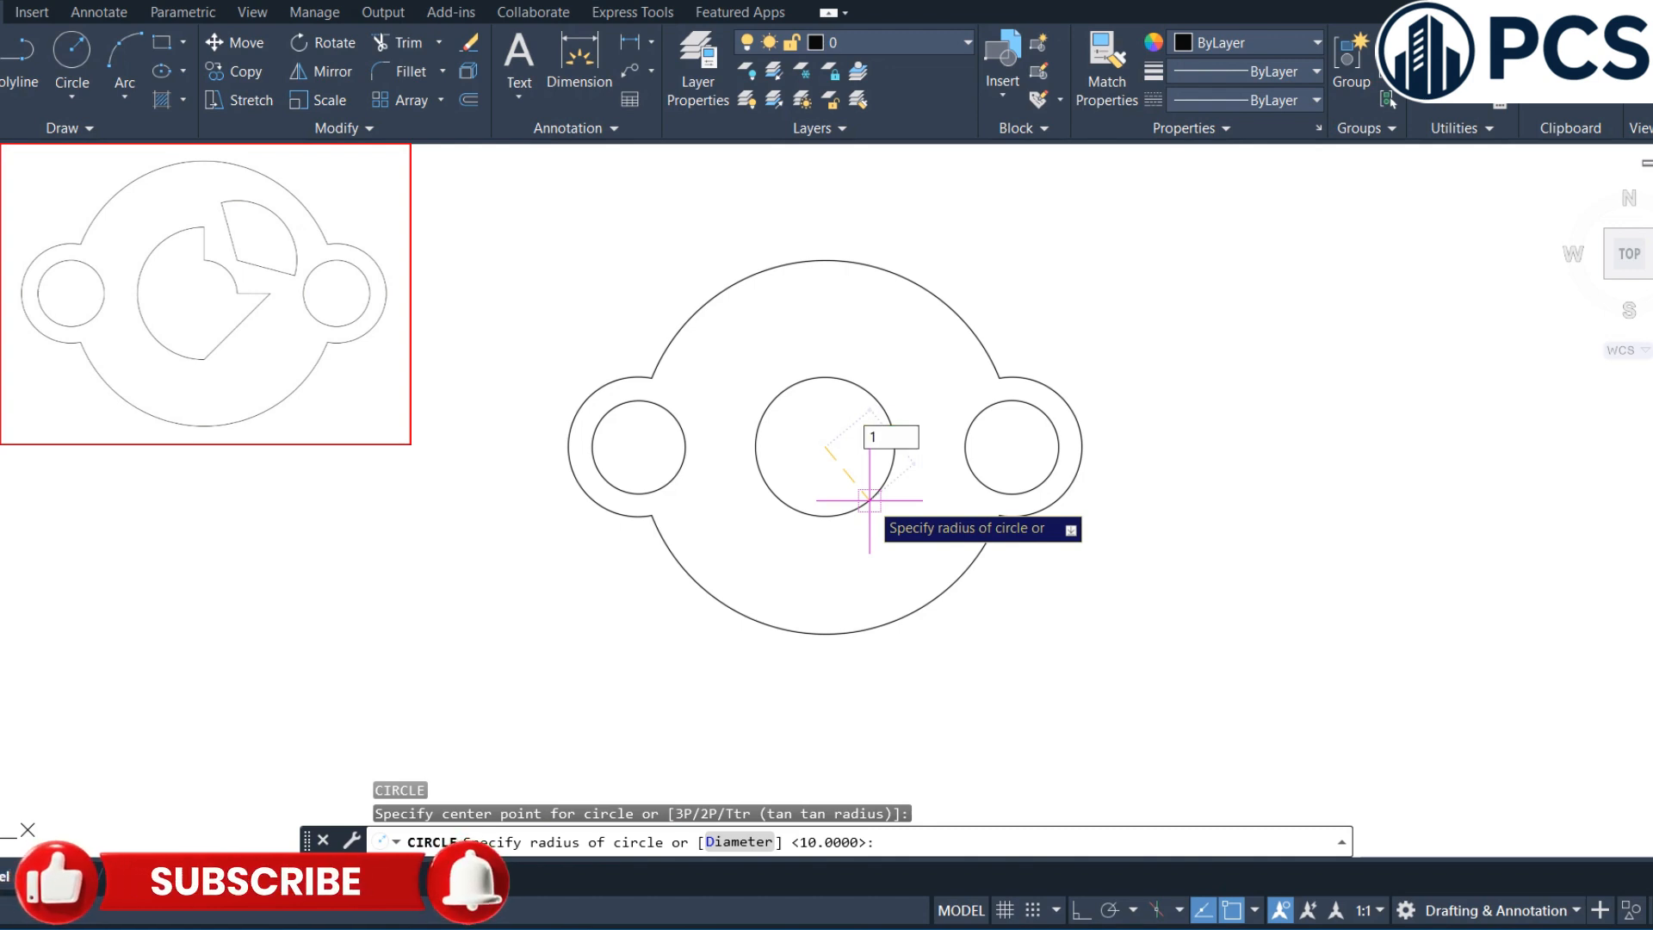
key("Return")
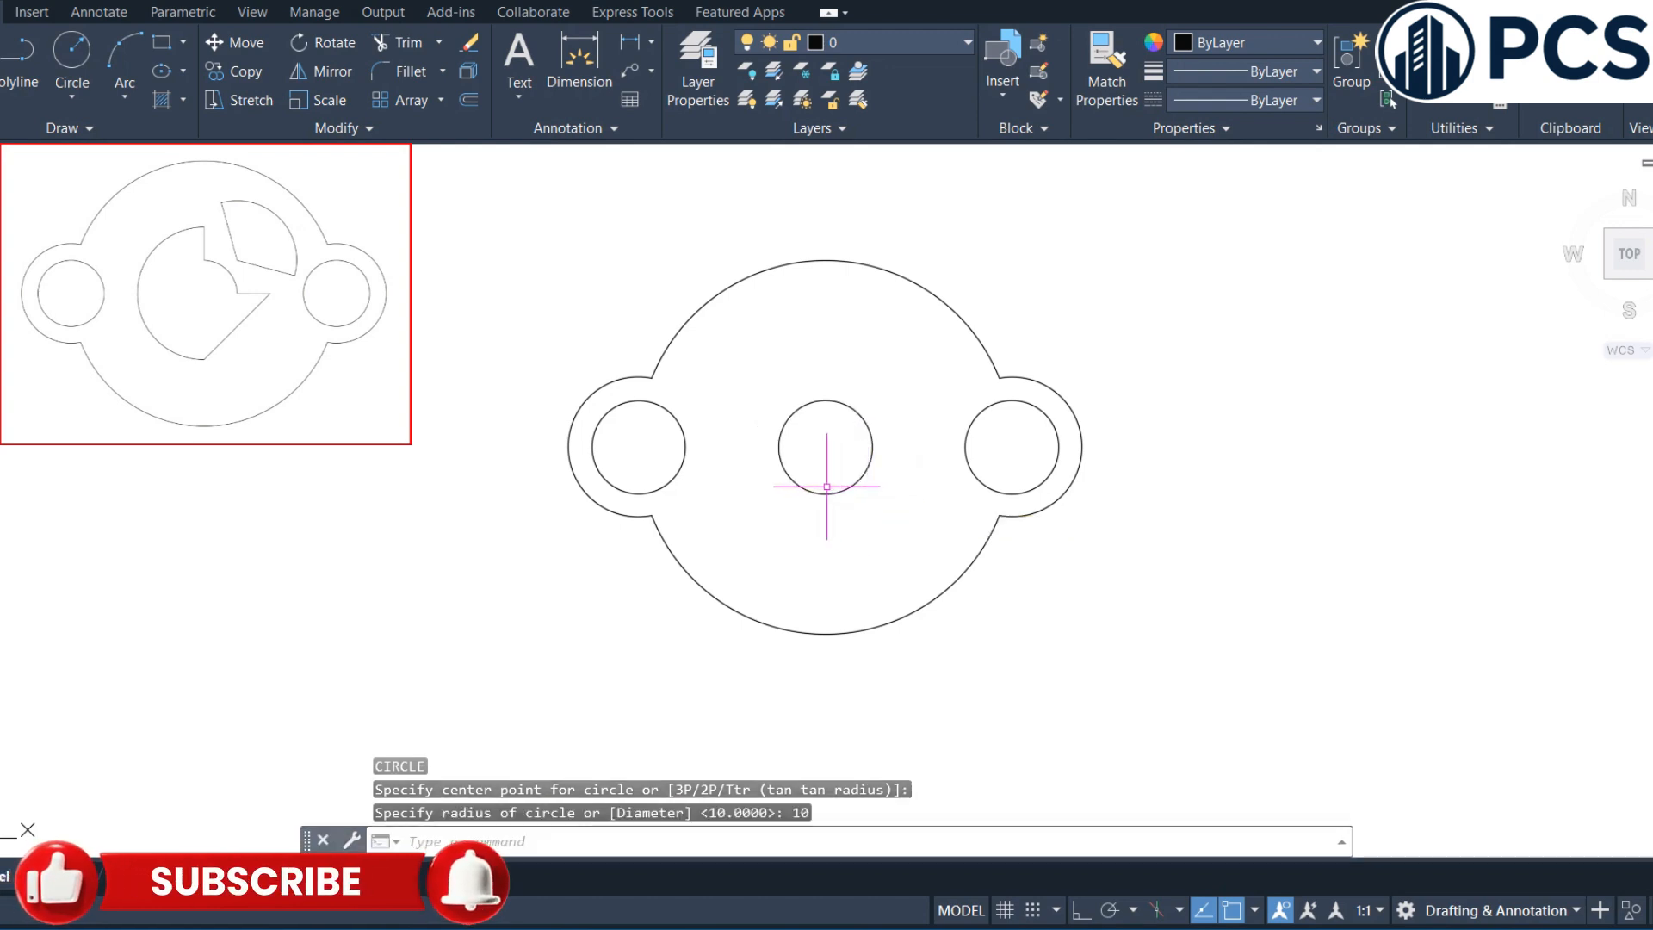
- Draw a circle of radius 20 concentric with the small circle at the plate's centre
key("Return")
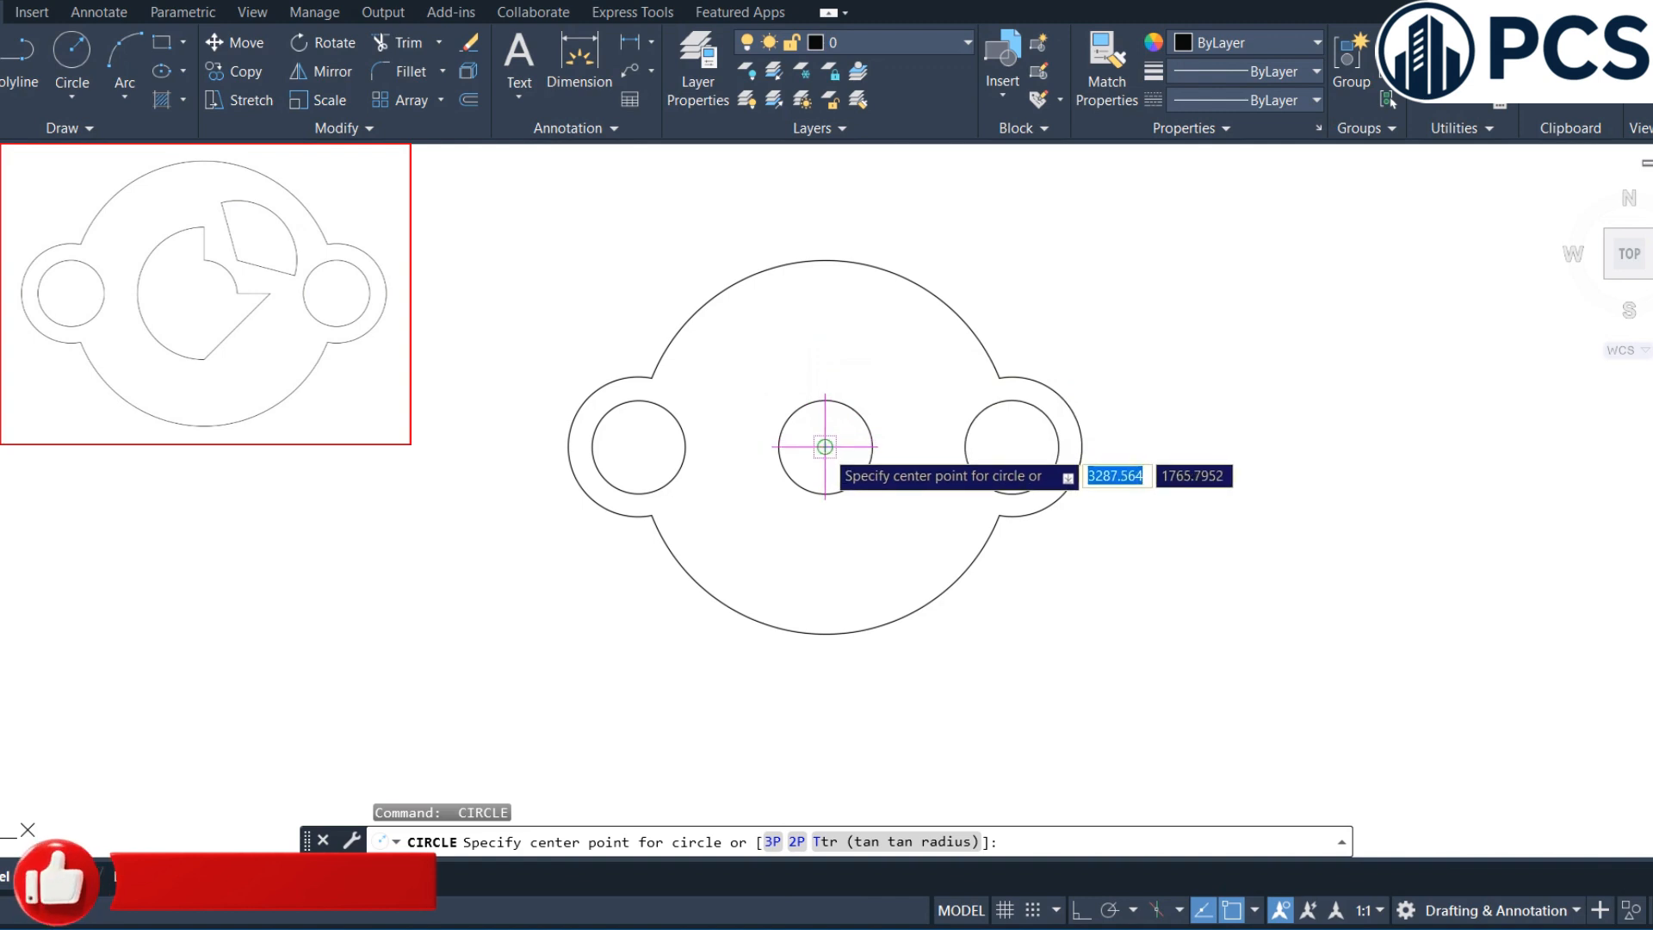
left_click(825, 446)
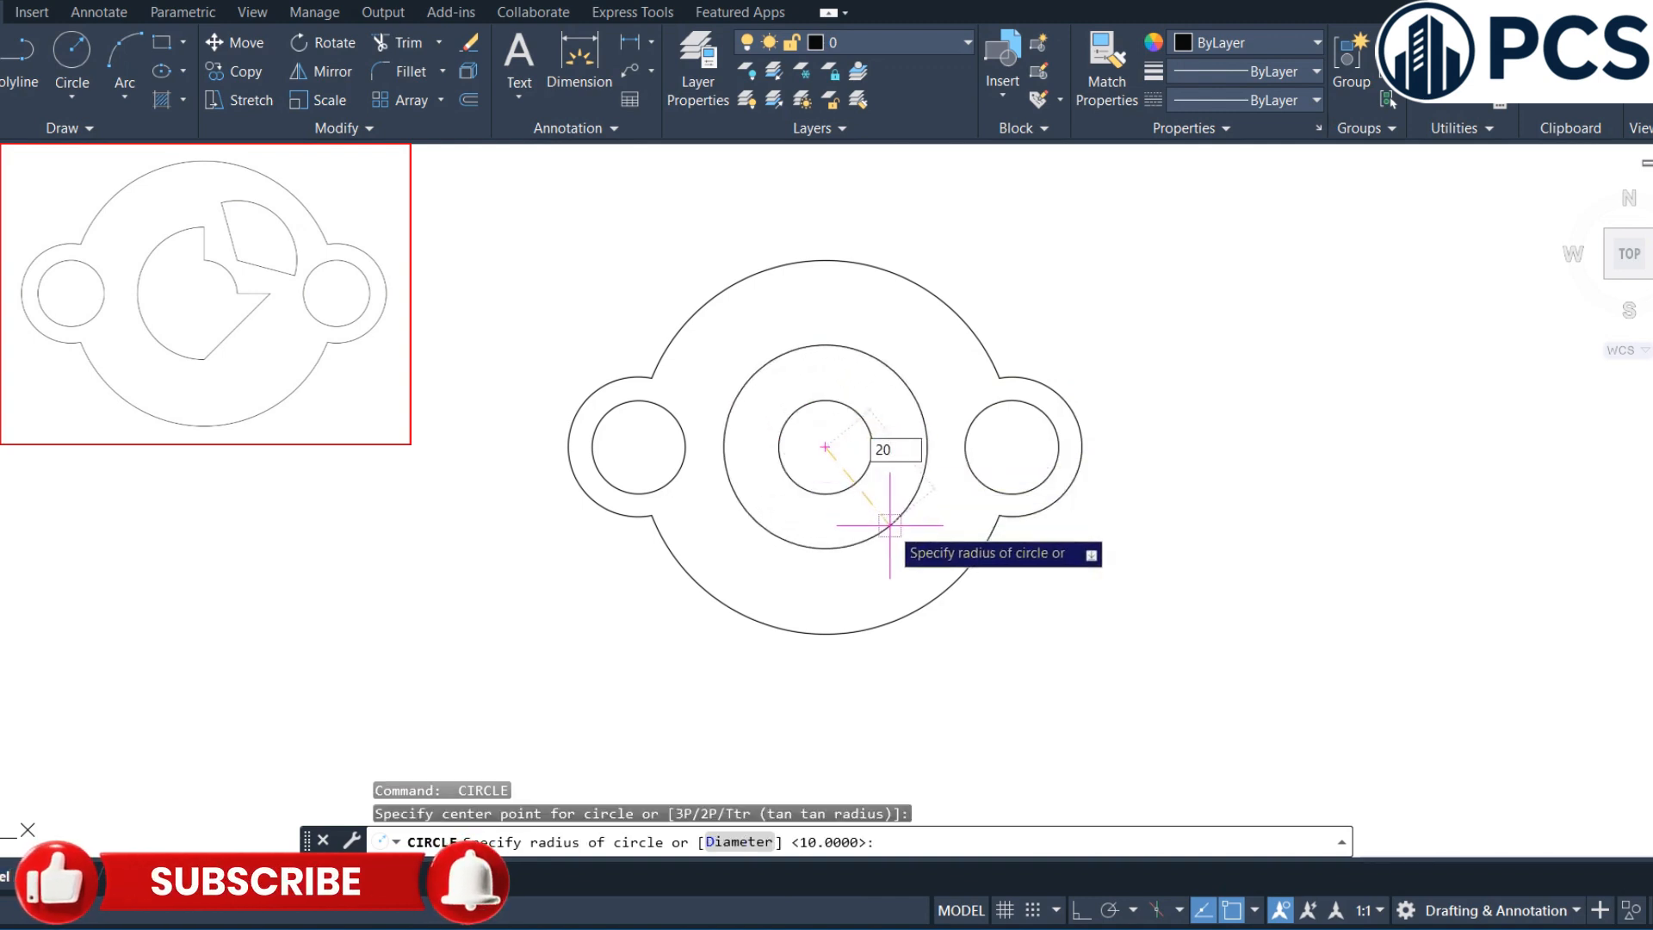
type("20")
key("Return")
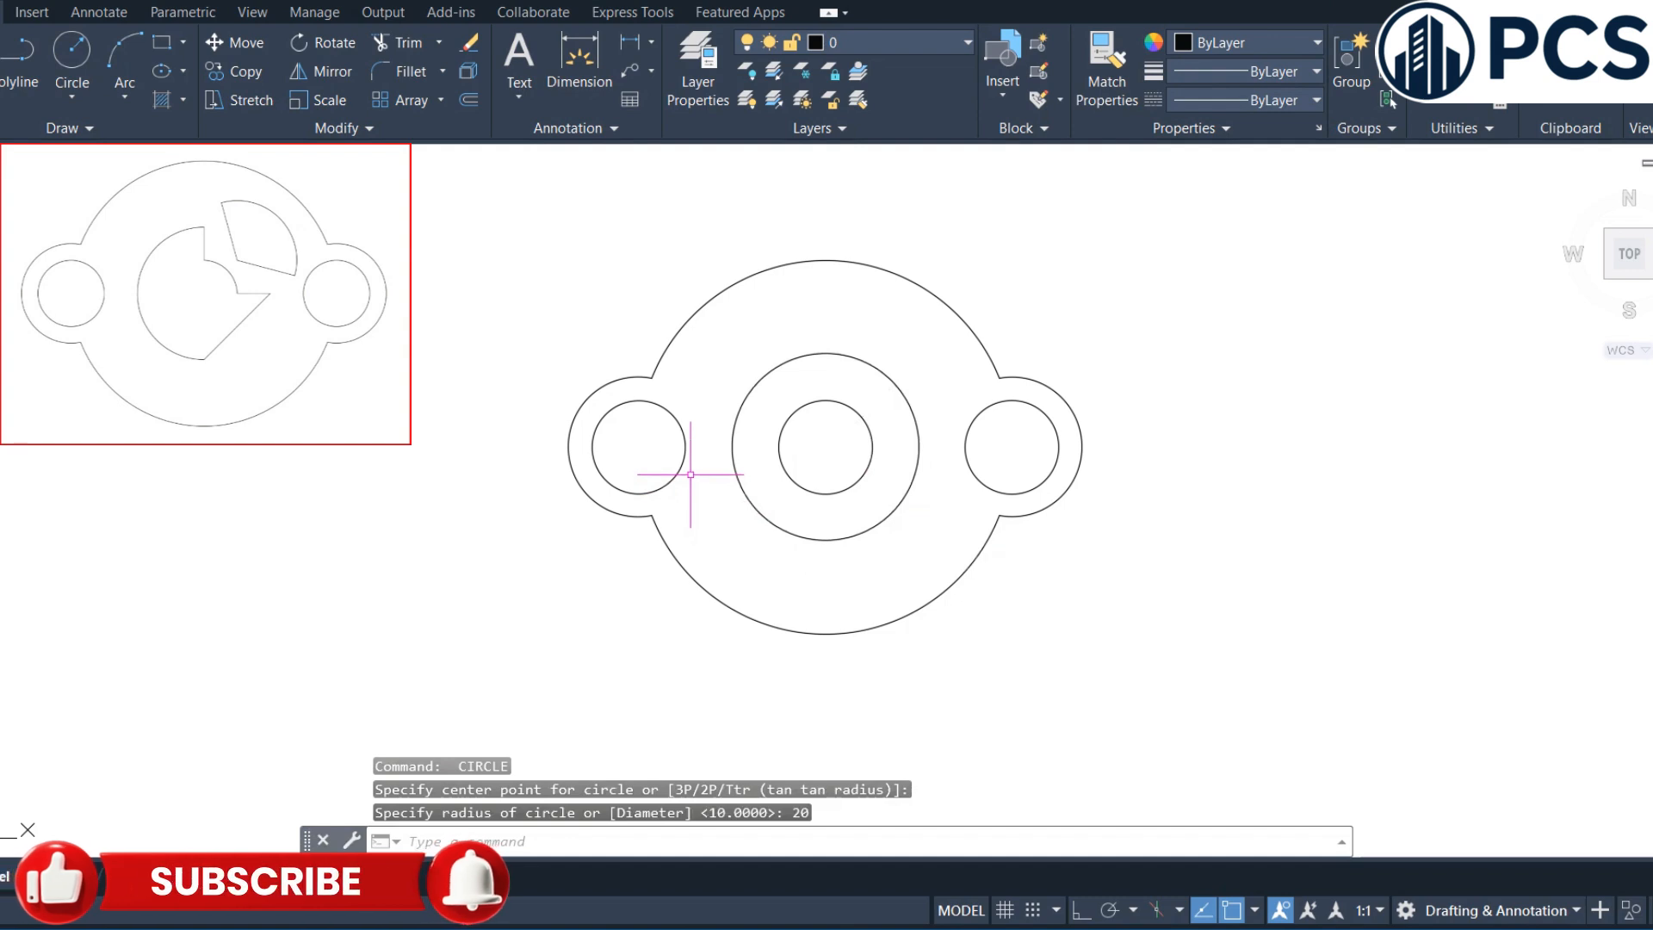
- Draw connected lines from the radius 20 circle's upper quadrant to its centre, then its right quadrant and its lower quadrant
key("Return")
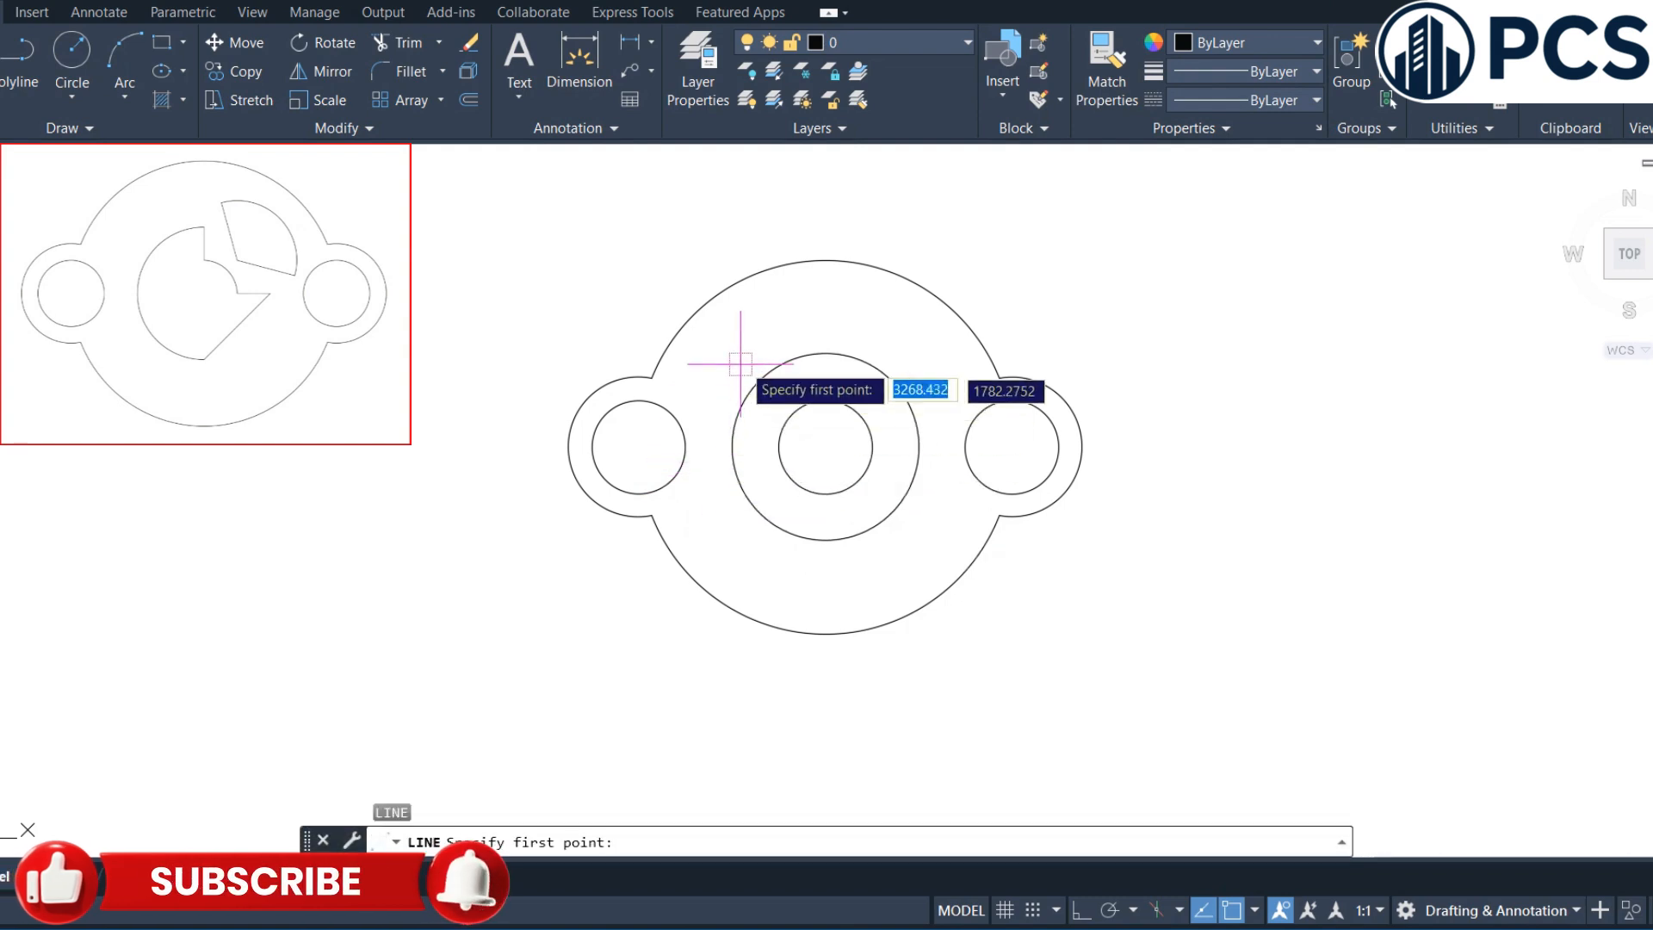
left_click(824, 353)
left_click(825, 445)
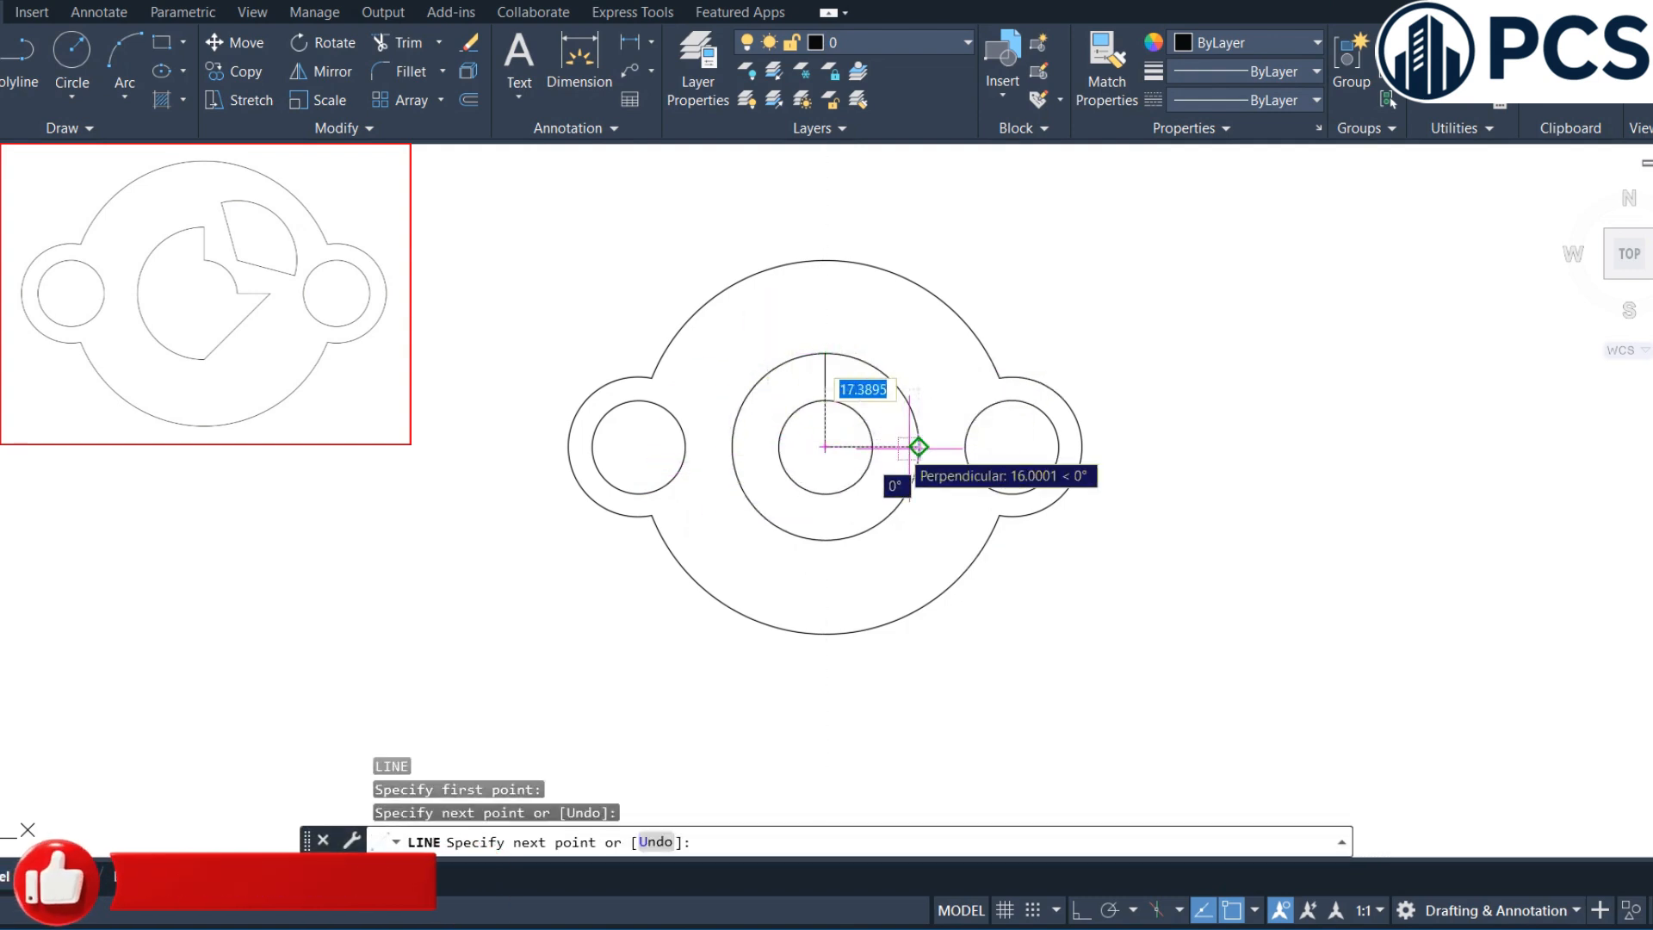
left_click(919, 446)
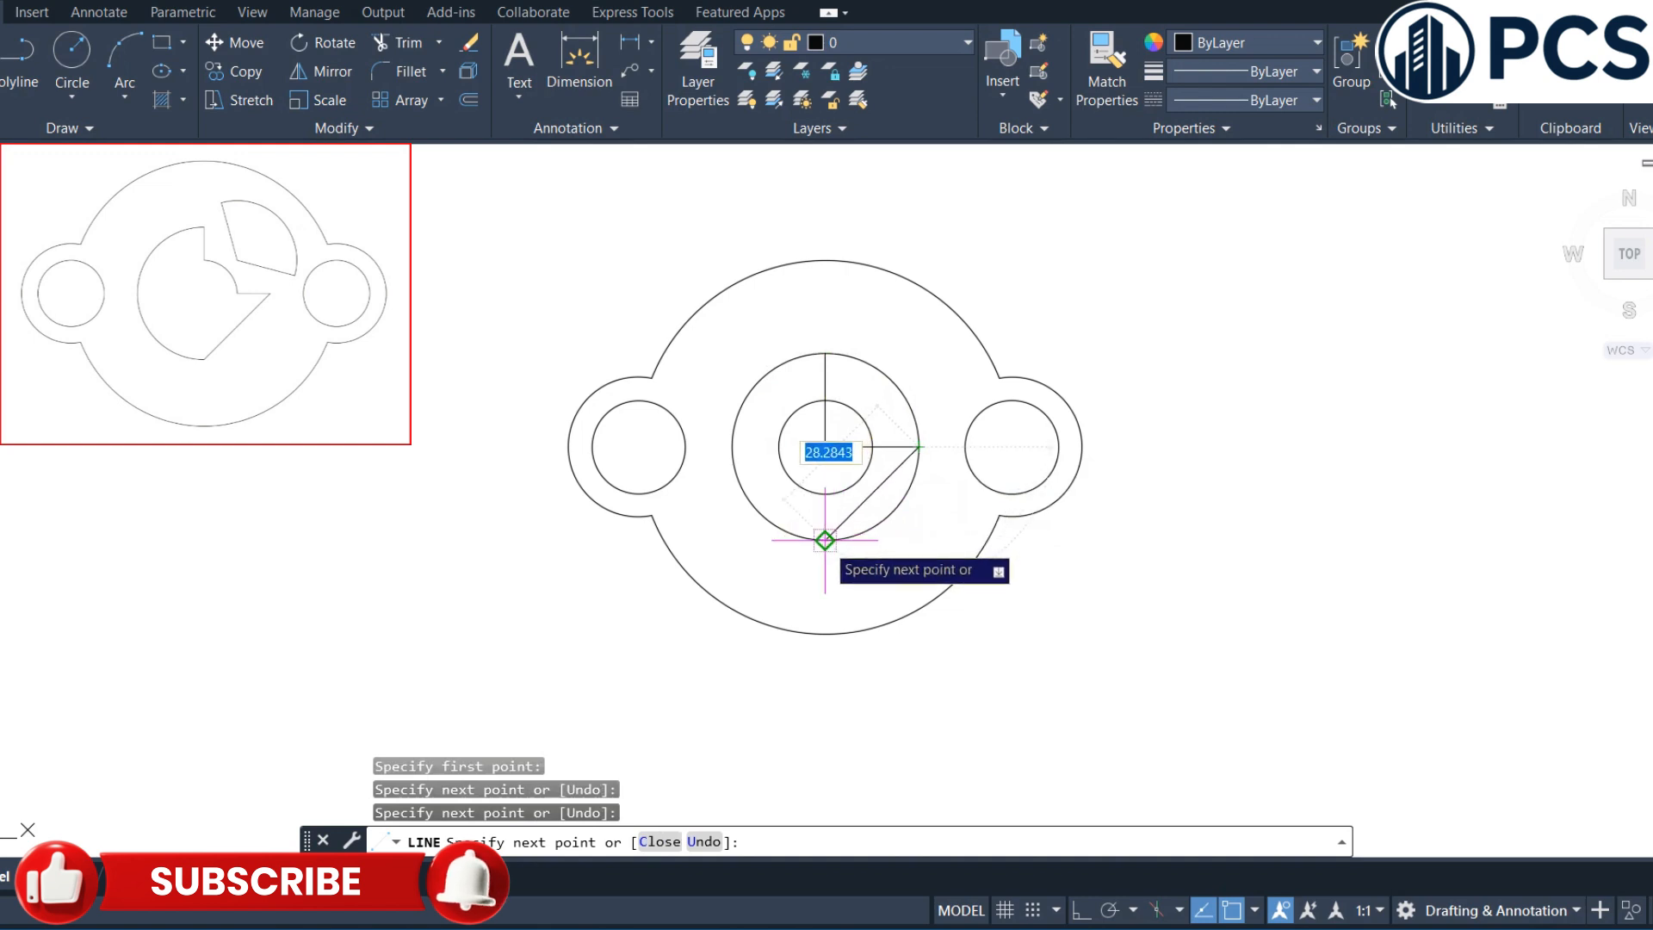
left_click(824, 540)
key("Return")
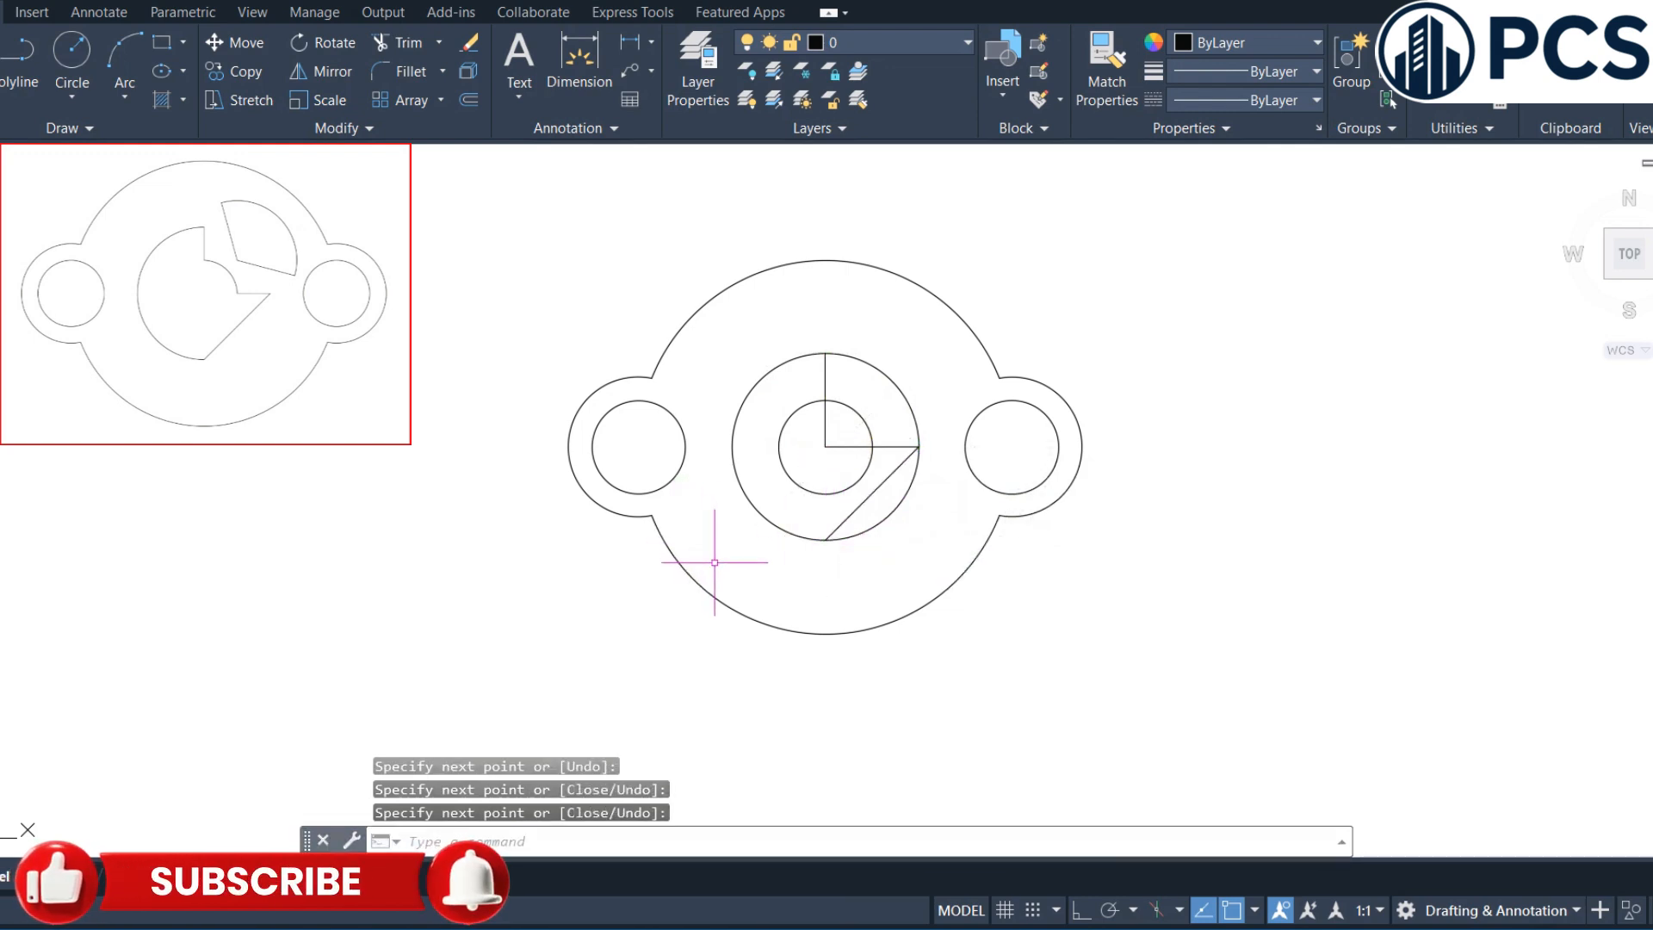
- Trim the central small circle outside its upper-right quarter and the vertical and horizontal line portions inside it
key("Return")
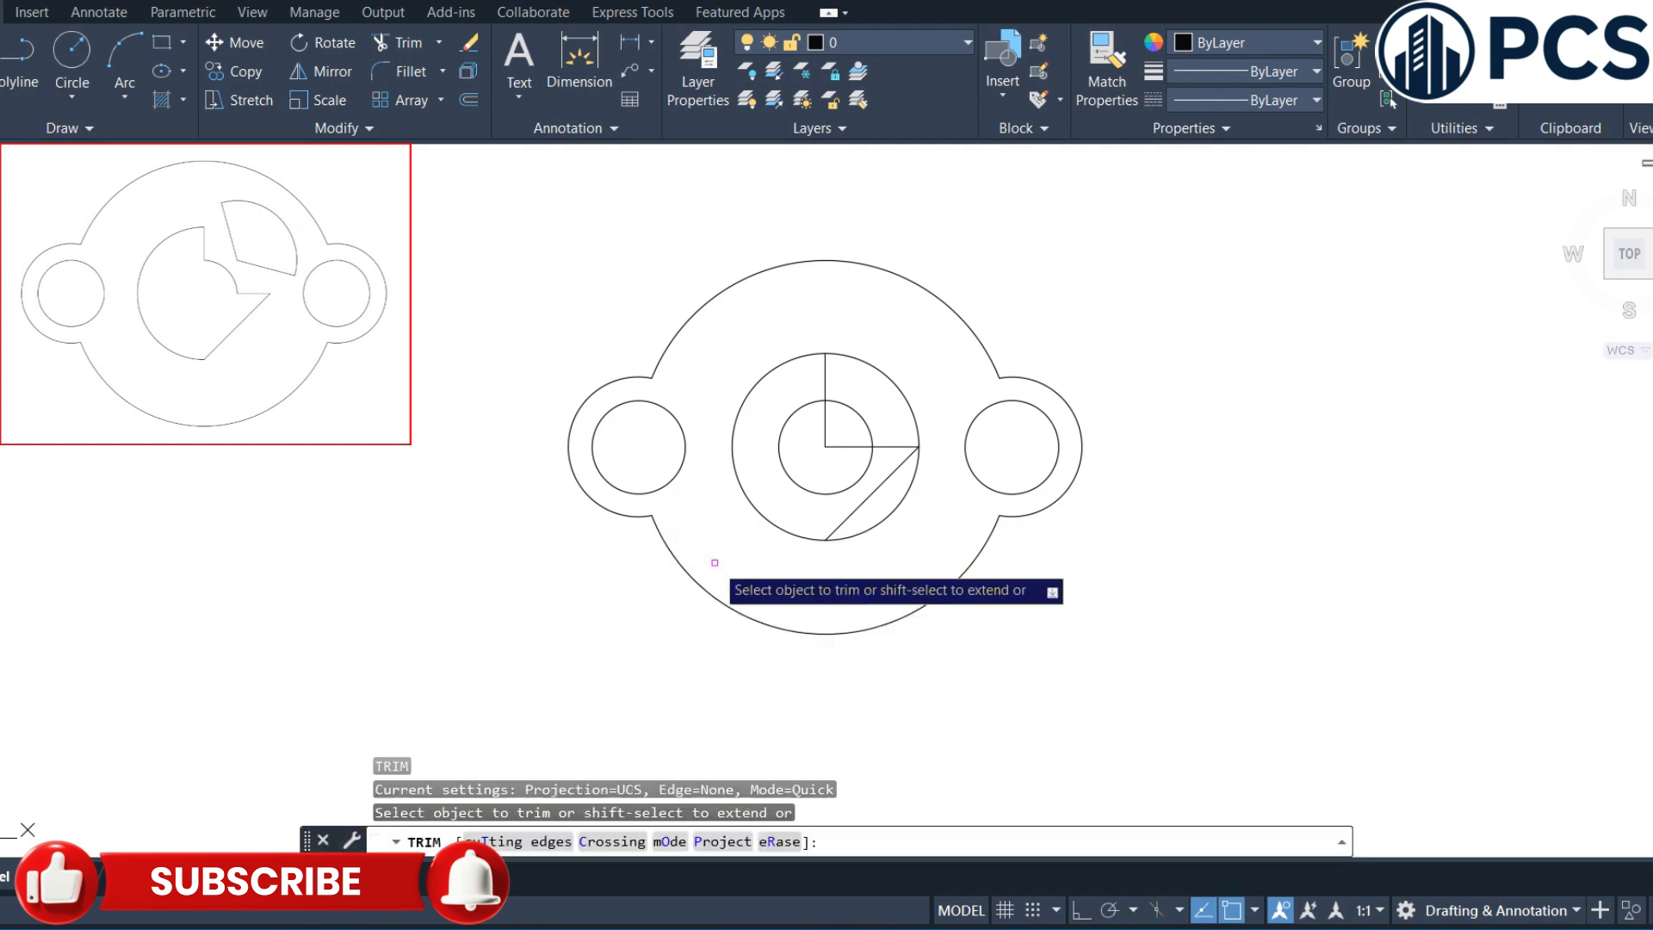
left_click(777, 429)
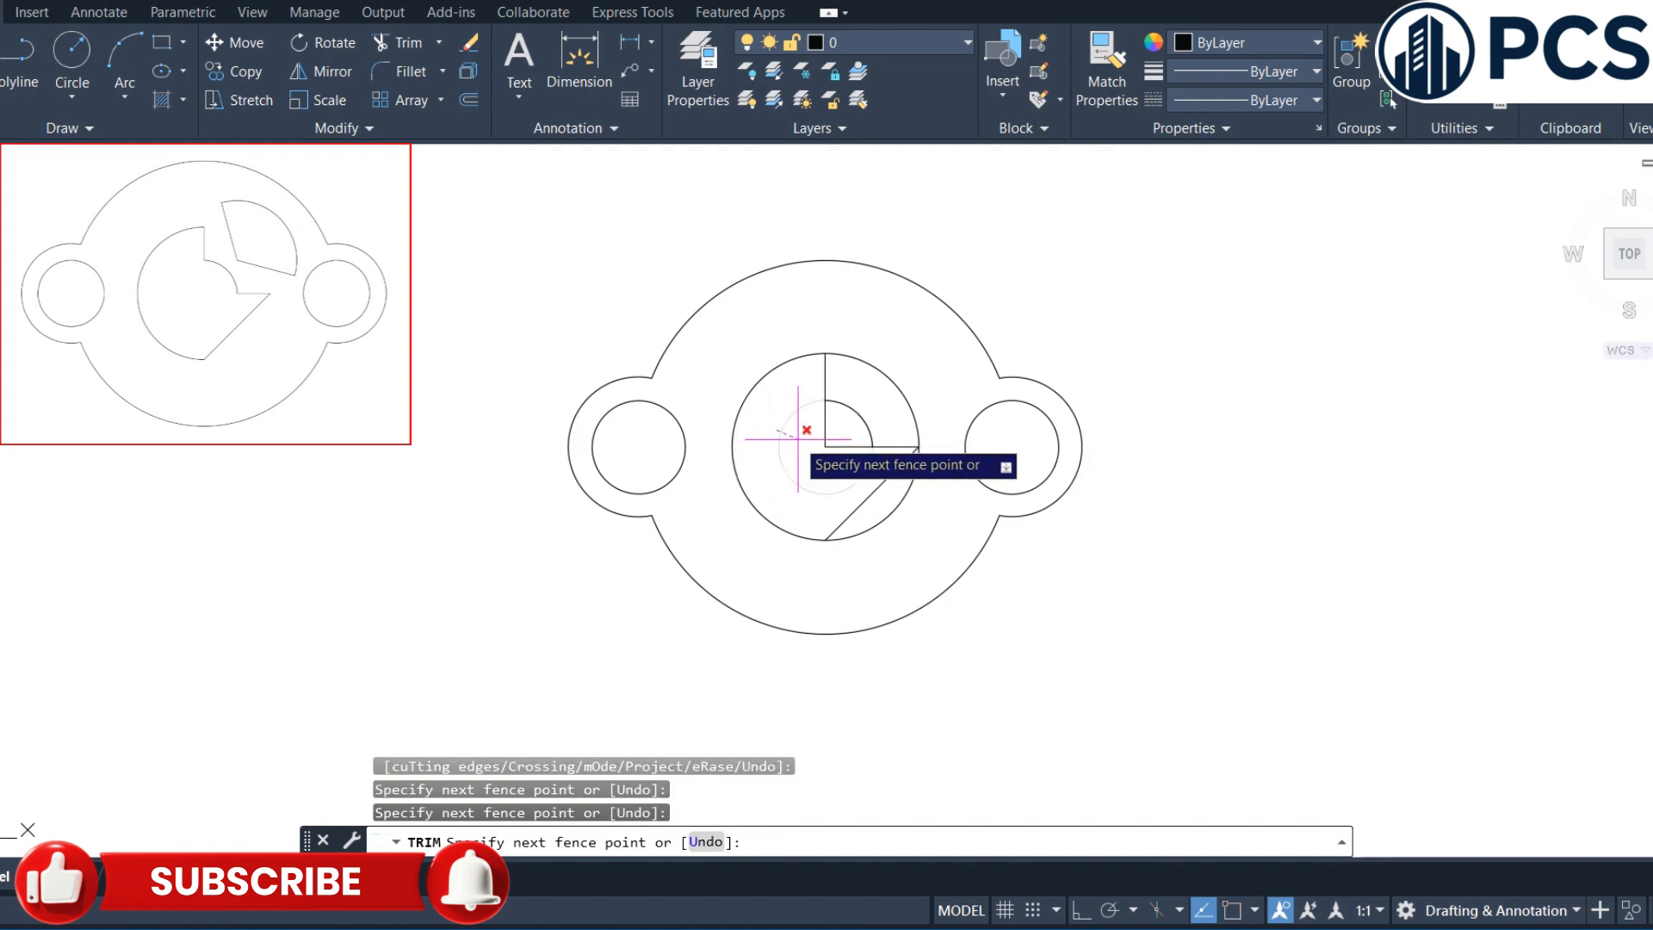
left_click(802, 442)
left_click_drag(816, 423, 848, 457)
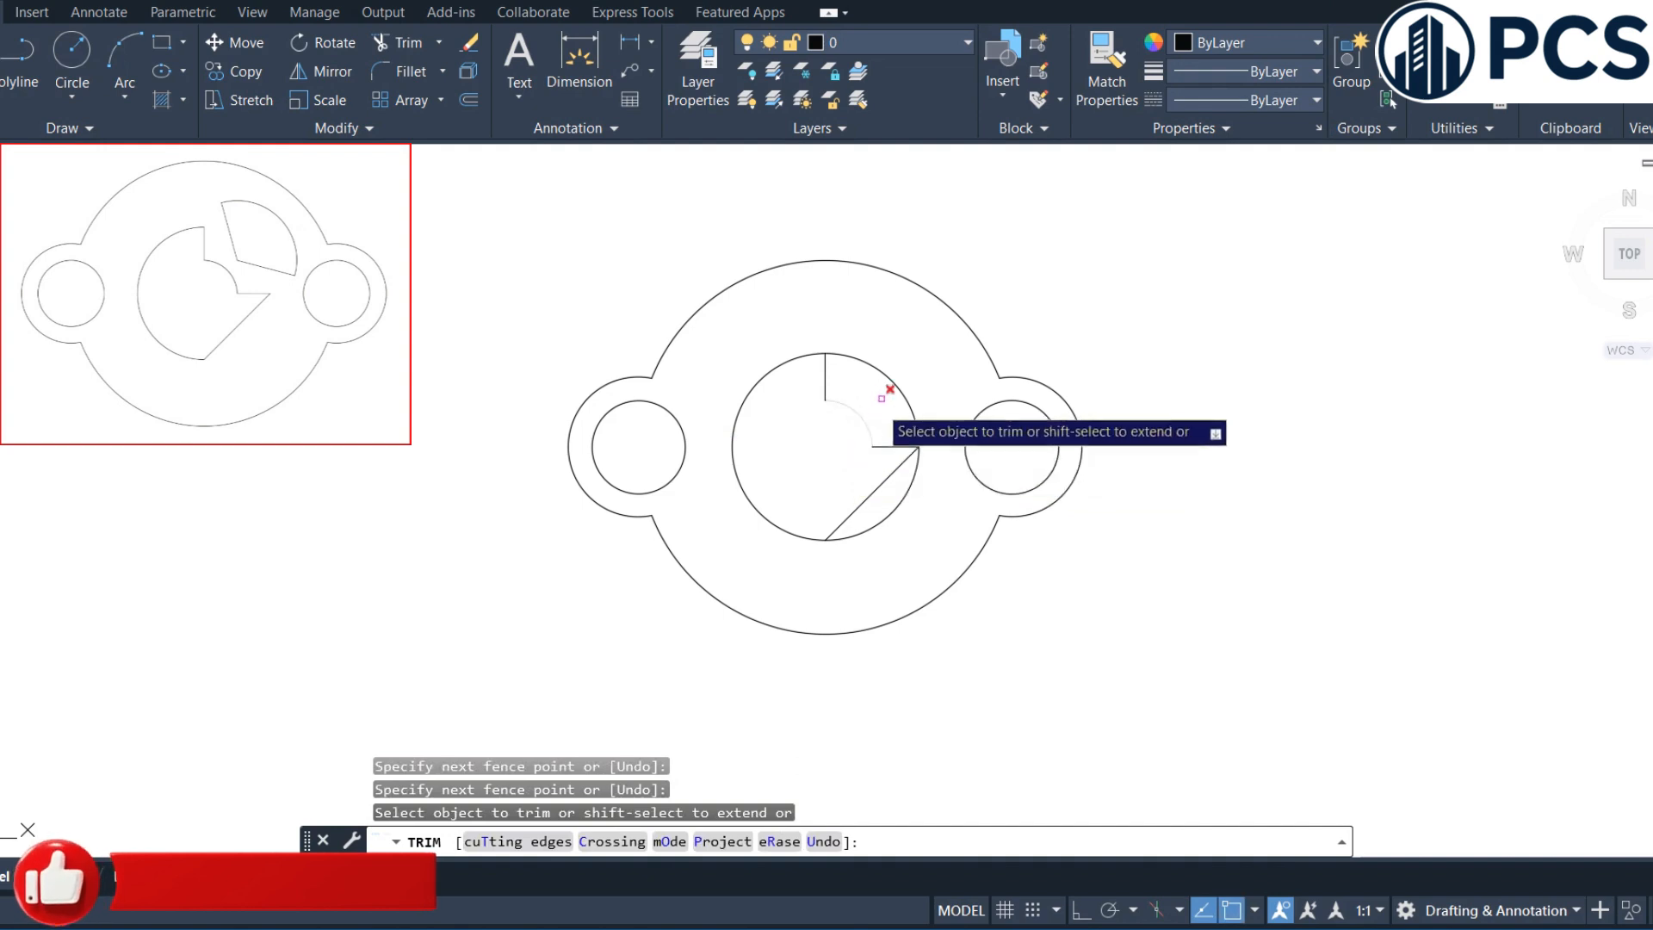
- Trim the radius 20 circle's upper-right and lower-right quarter arcs to leave the closed inner cutout
left_click(887, 377)
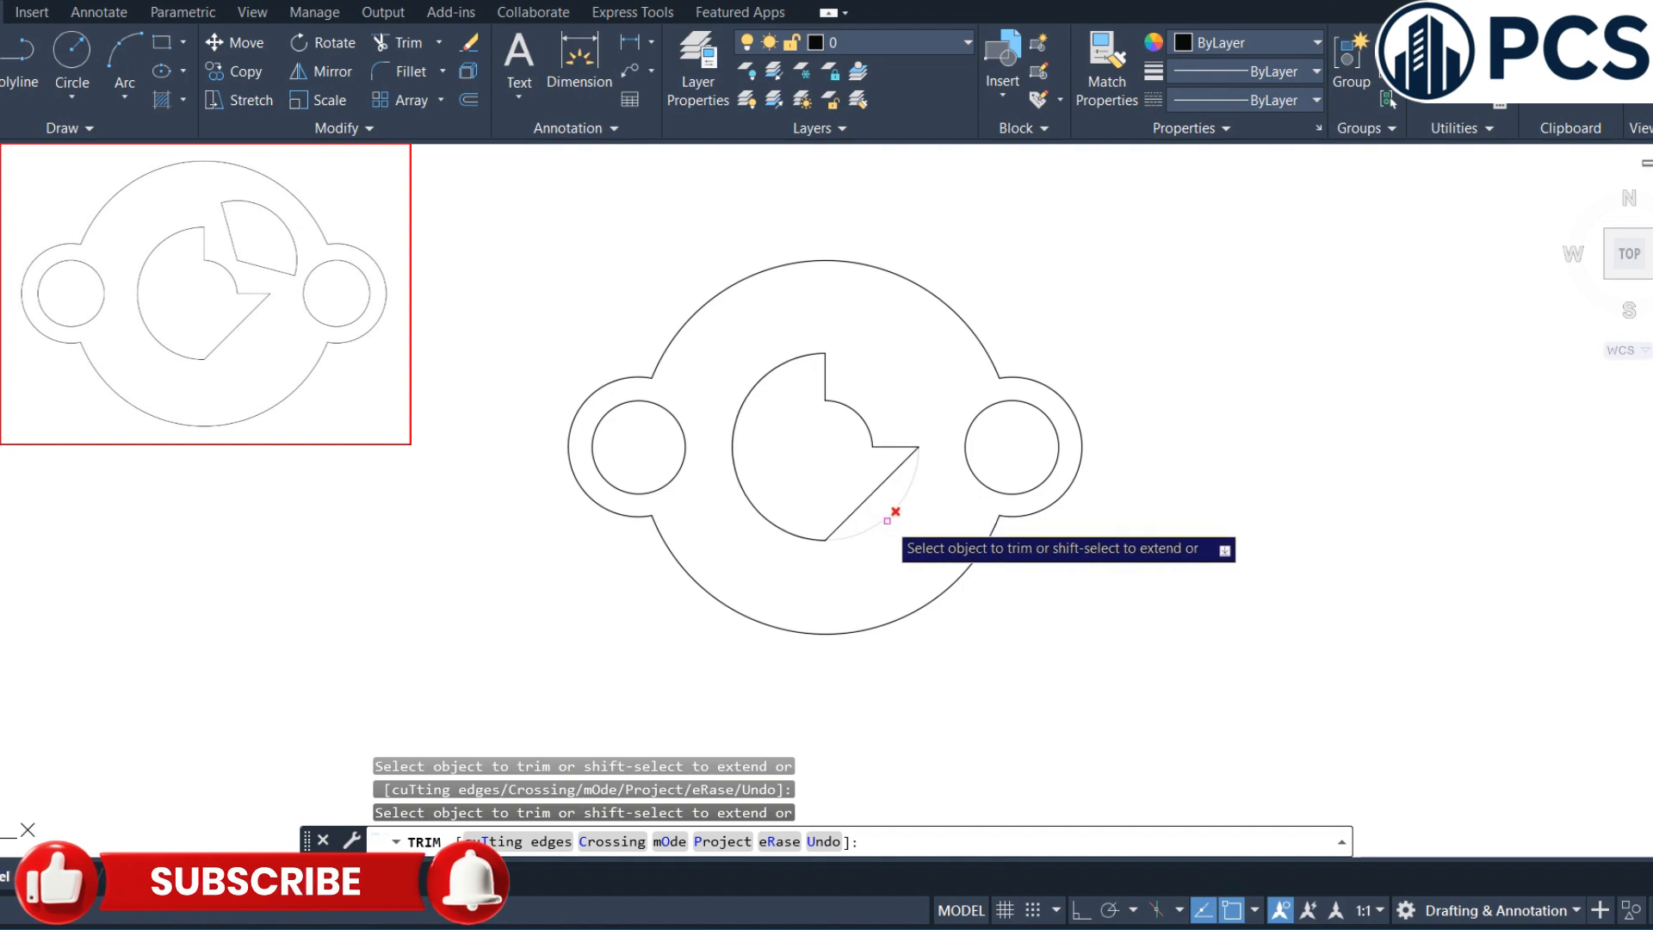
left_click(892, 515)
right_click(1166, 358)
left_click(1216, 369)
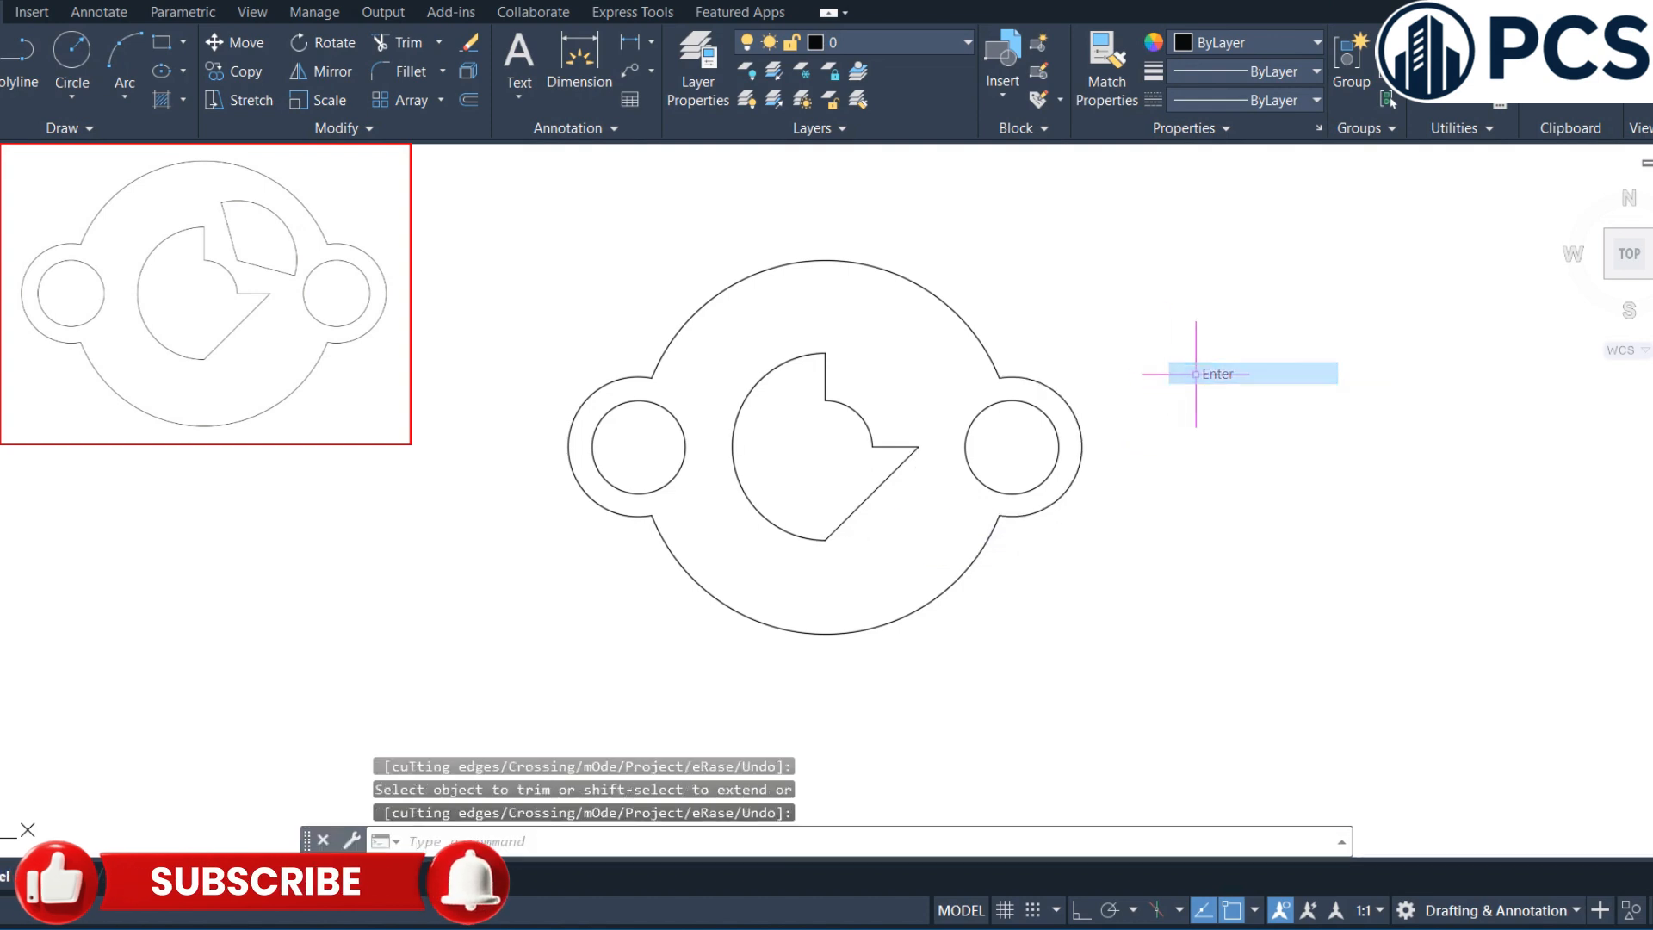
- Draw a horizontal construction line in the empty space to the right of the plate
middle_click_drag(1227, 394, 930, 416)
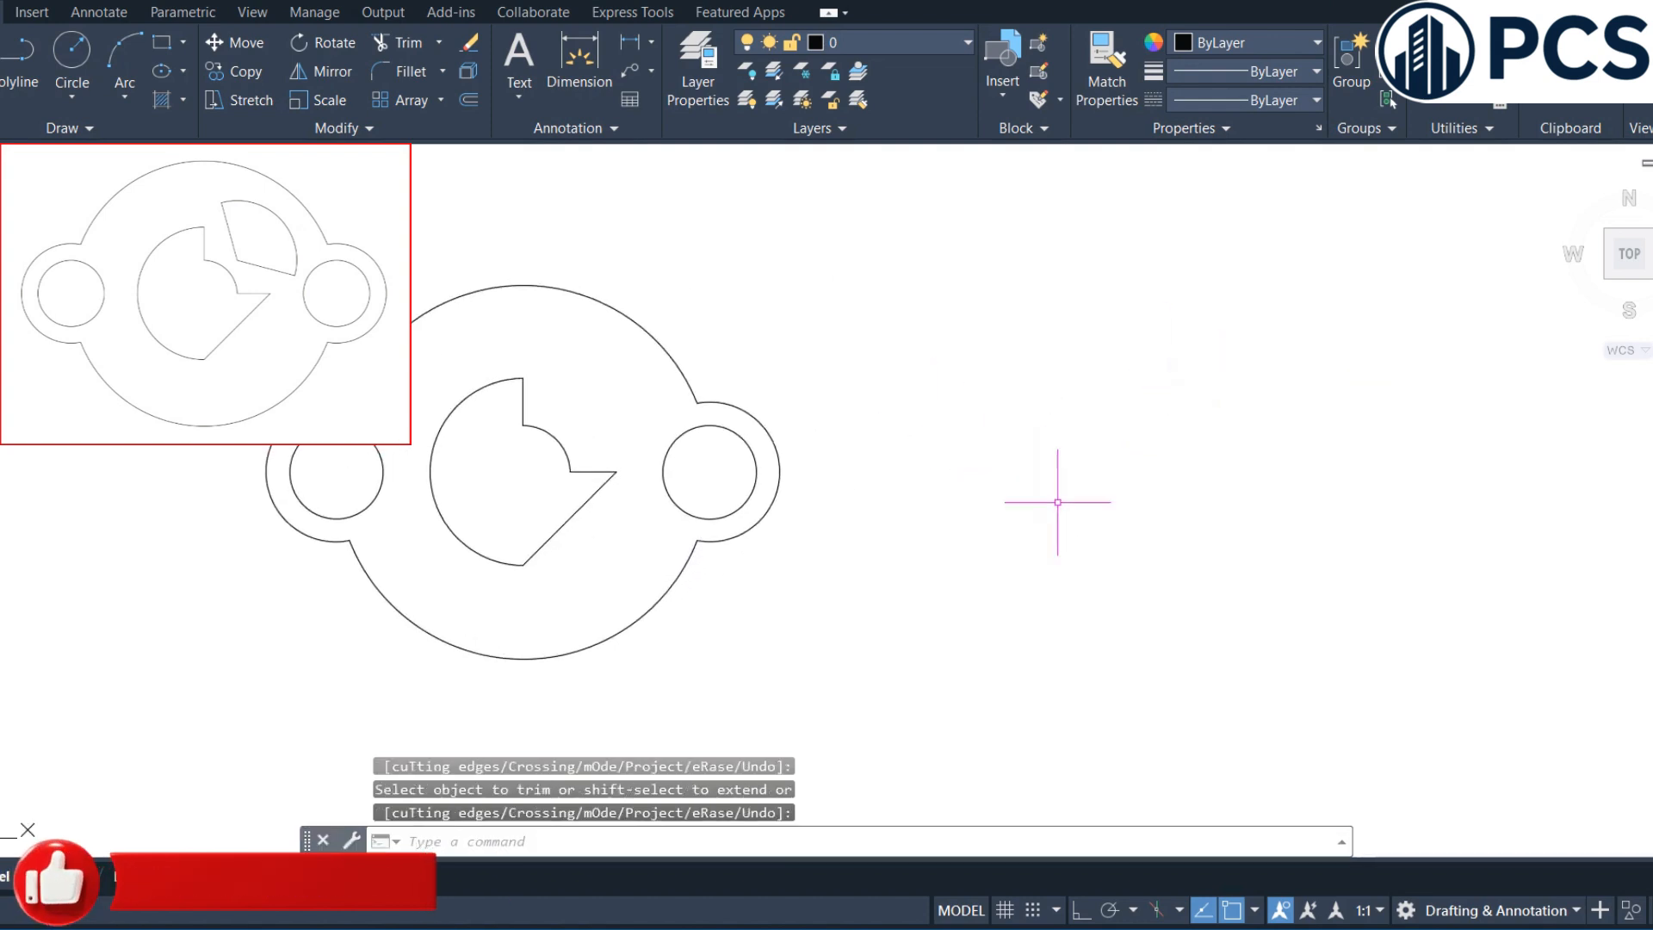
type("l")
key("Return")
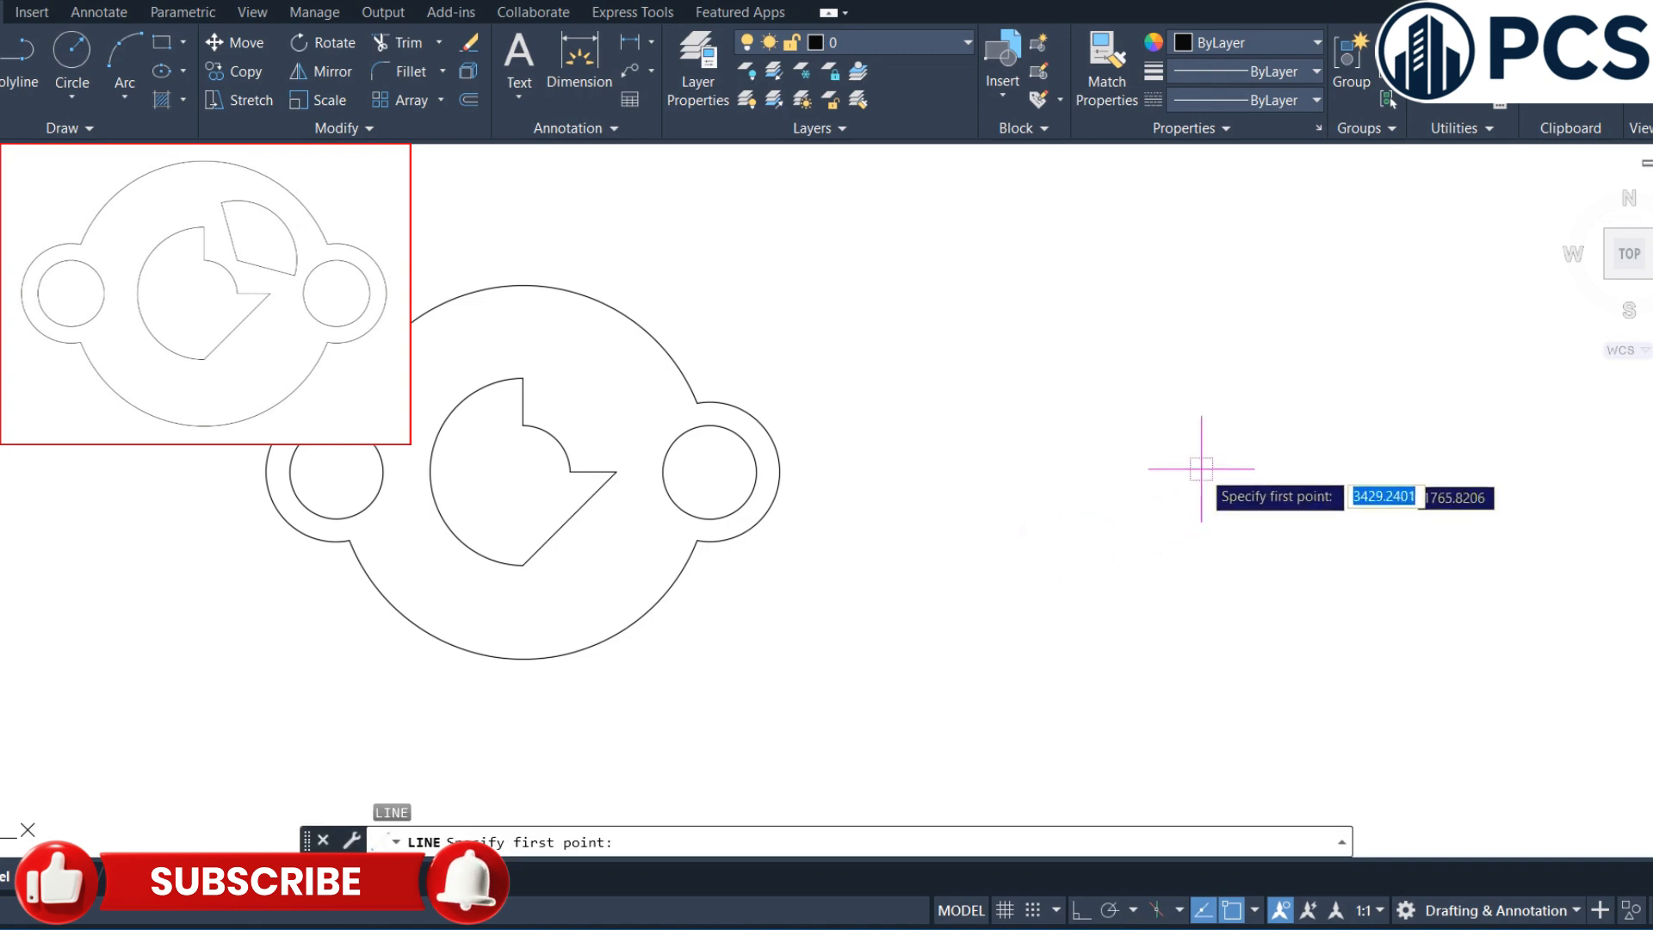
left_click(1107, 446)
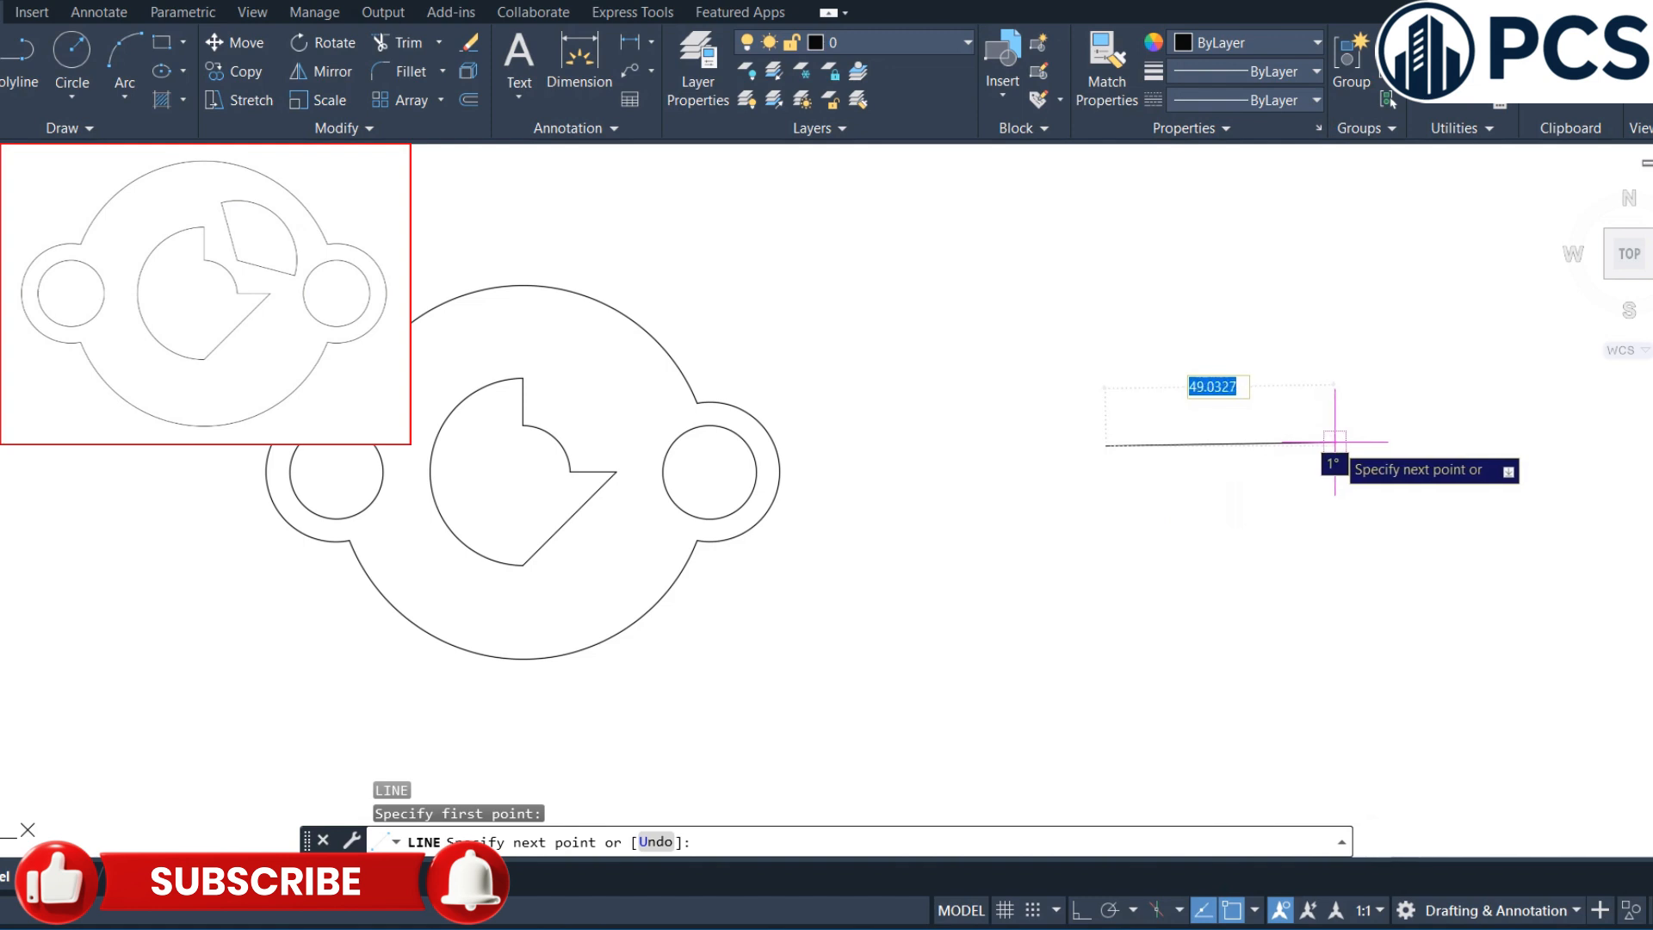
left_click(1386, 418)
key("Return")
- Draw a vertical line upward from the left end of the separate horizontal line
key("Return")
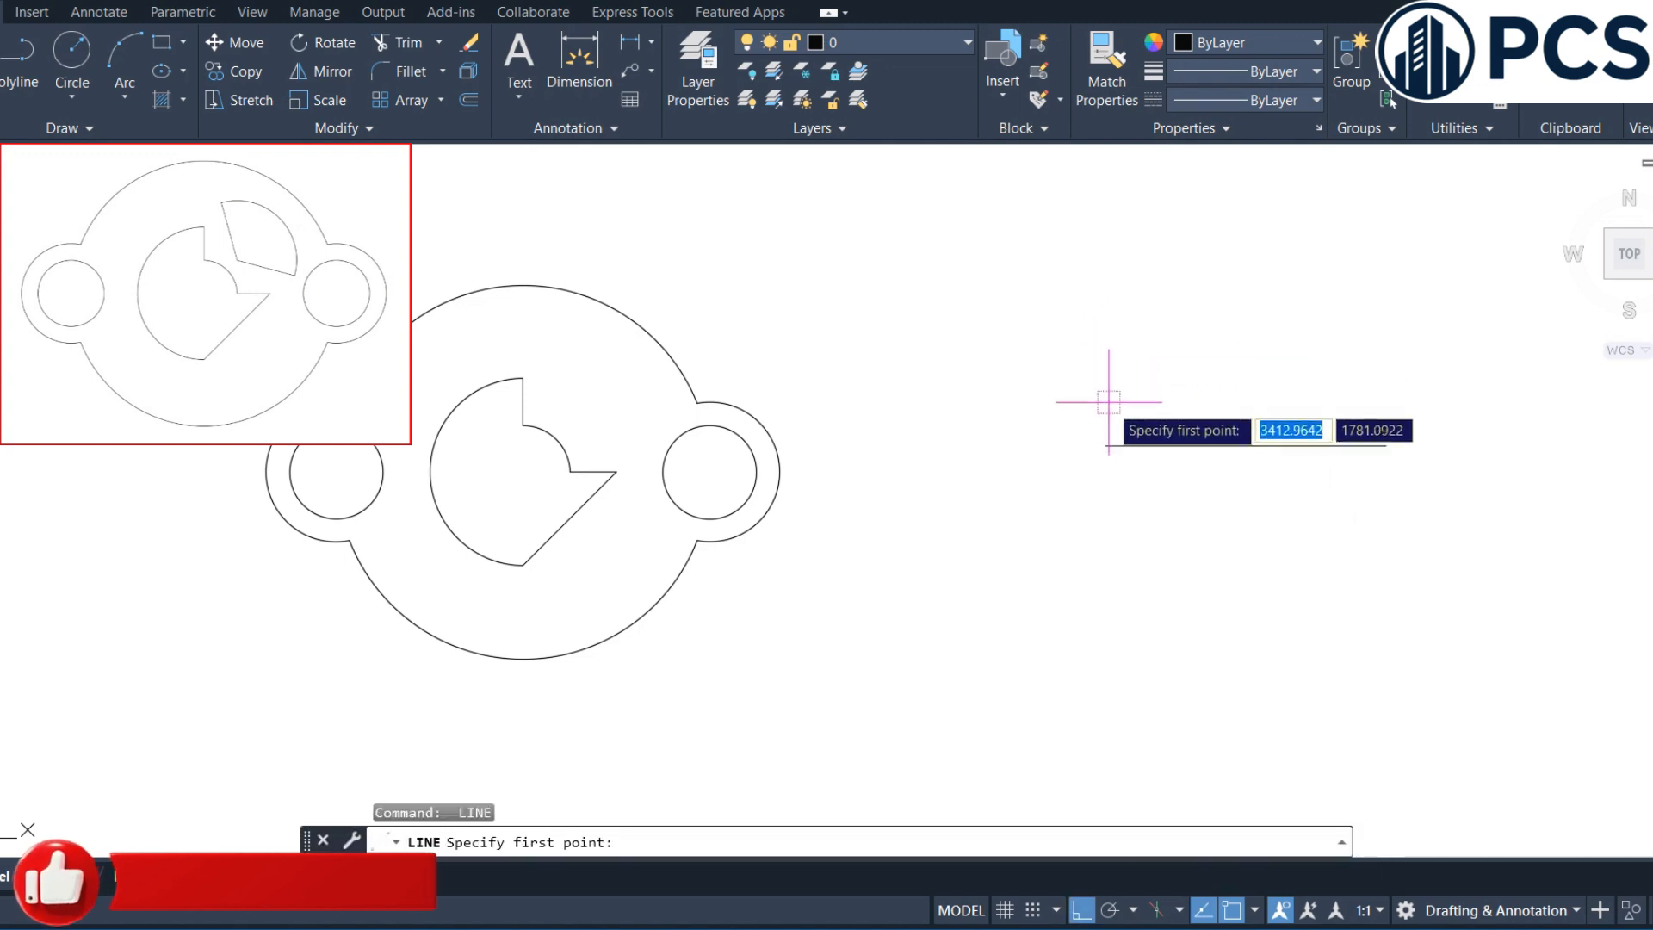
left_click(1105, 446)
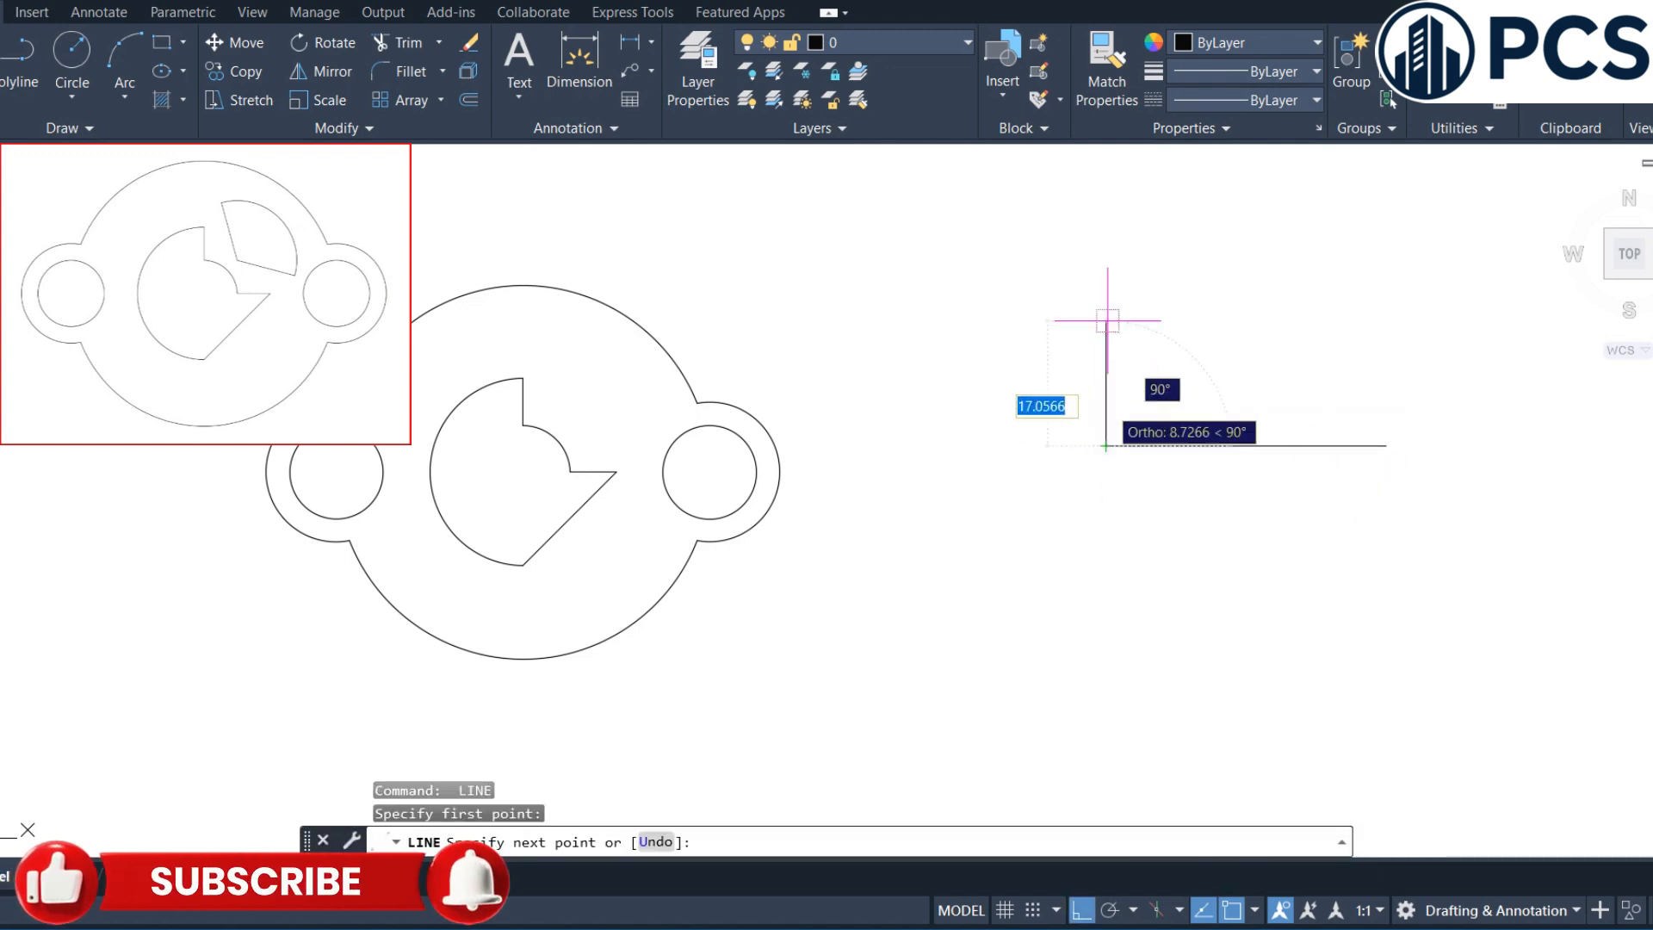
left_click(1100, 177)
key("Return")
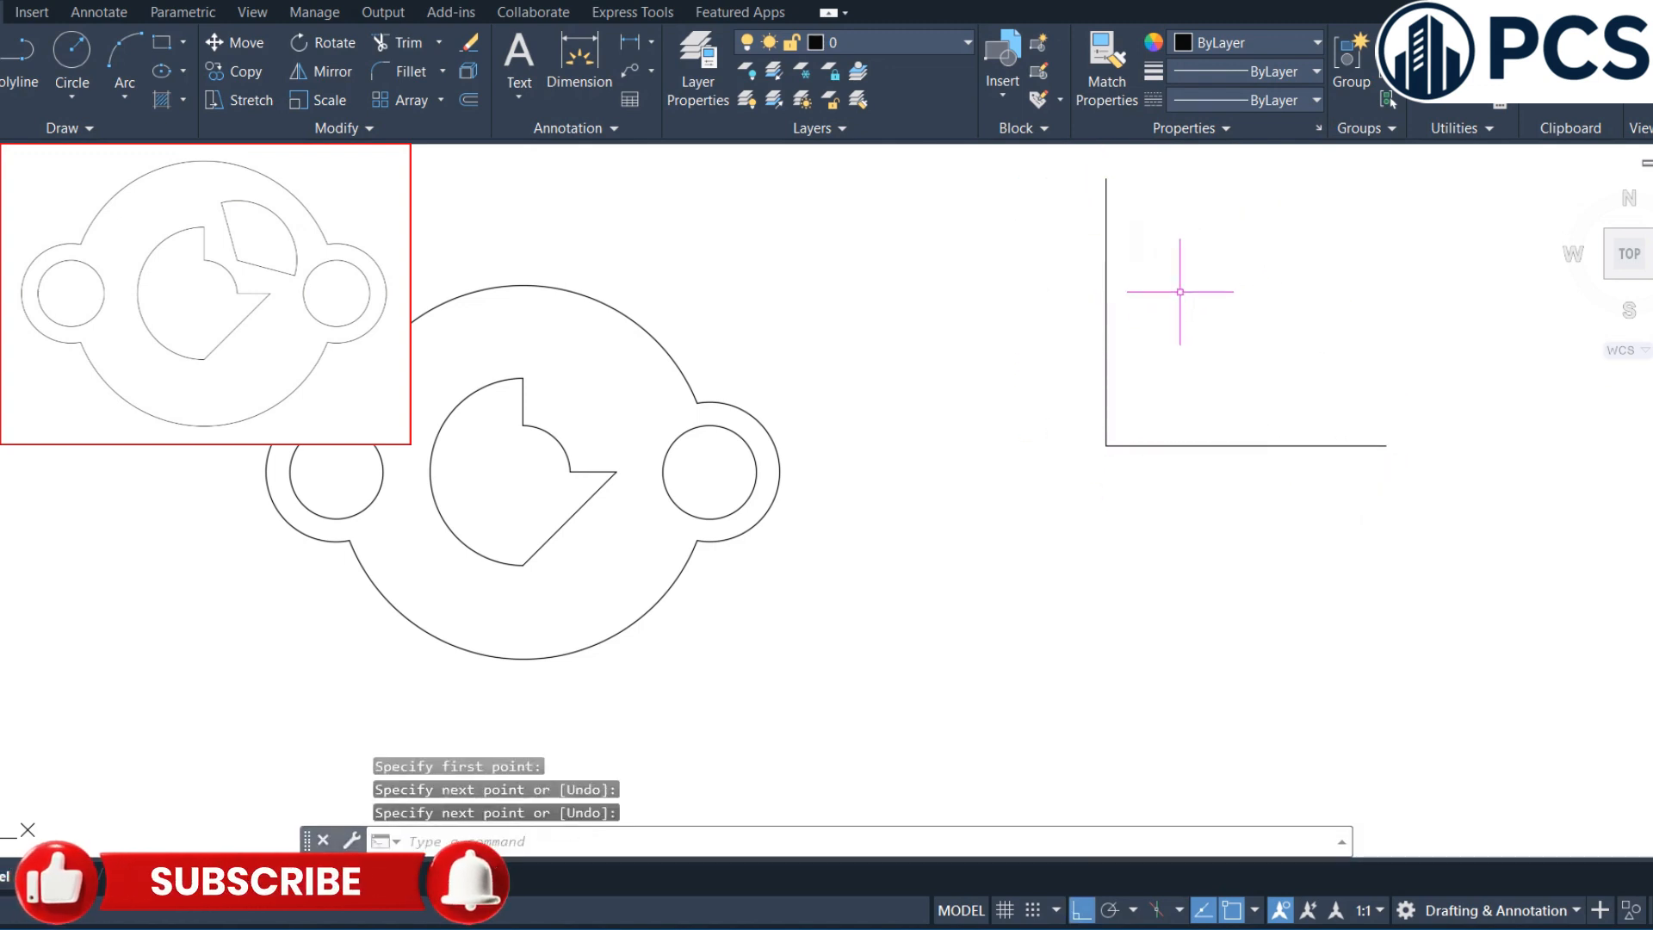
- Rotate the separate vertical line by 15 degrees about its lower endpoint
left_click(1104, 302)
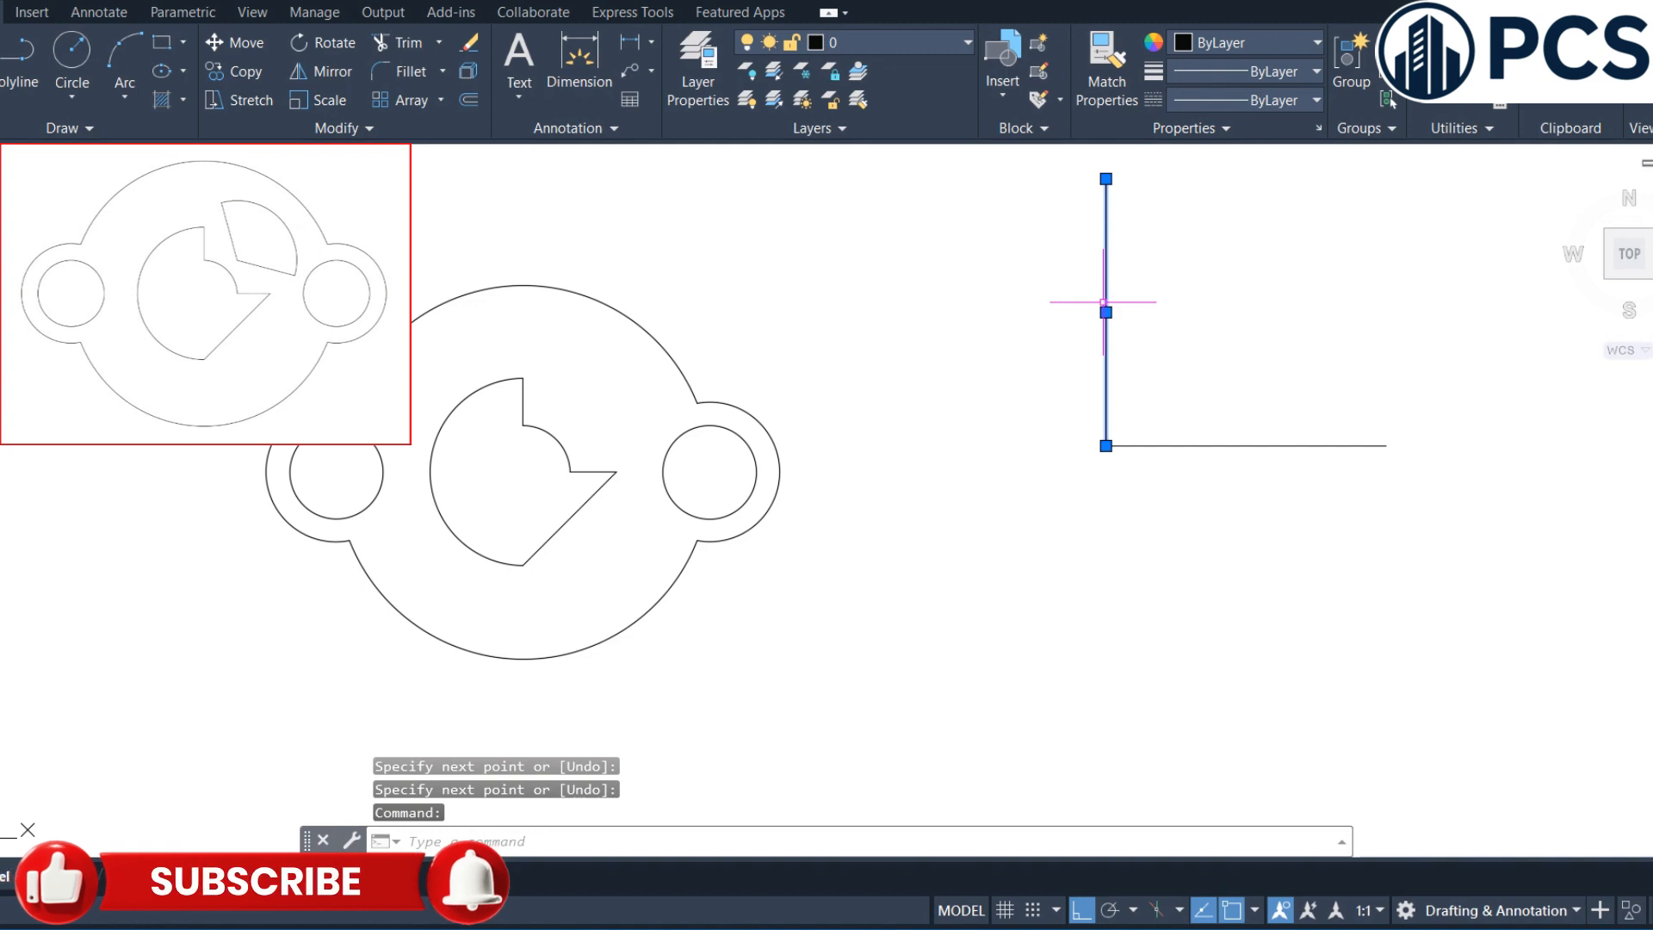
type("RO")
key("Return")
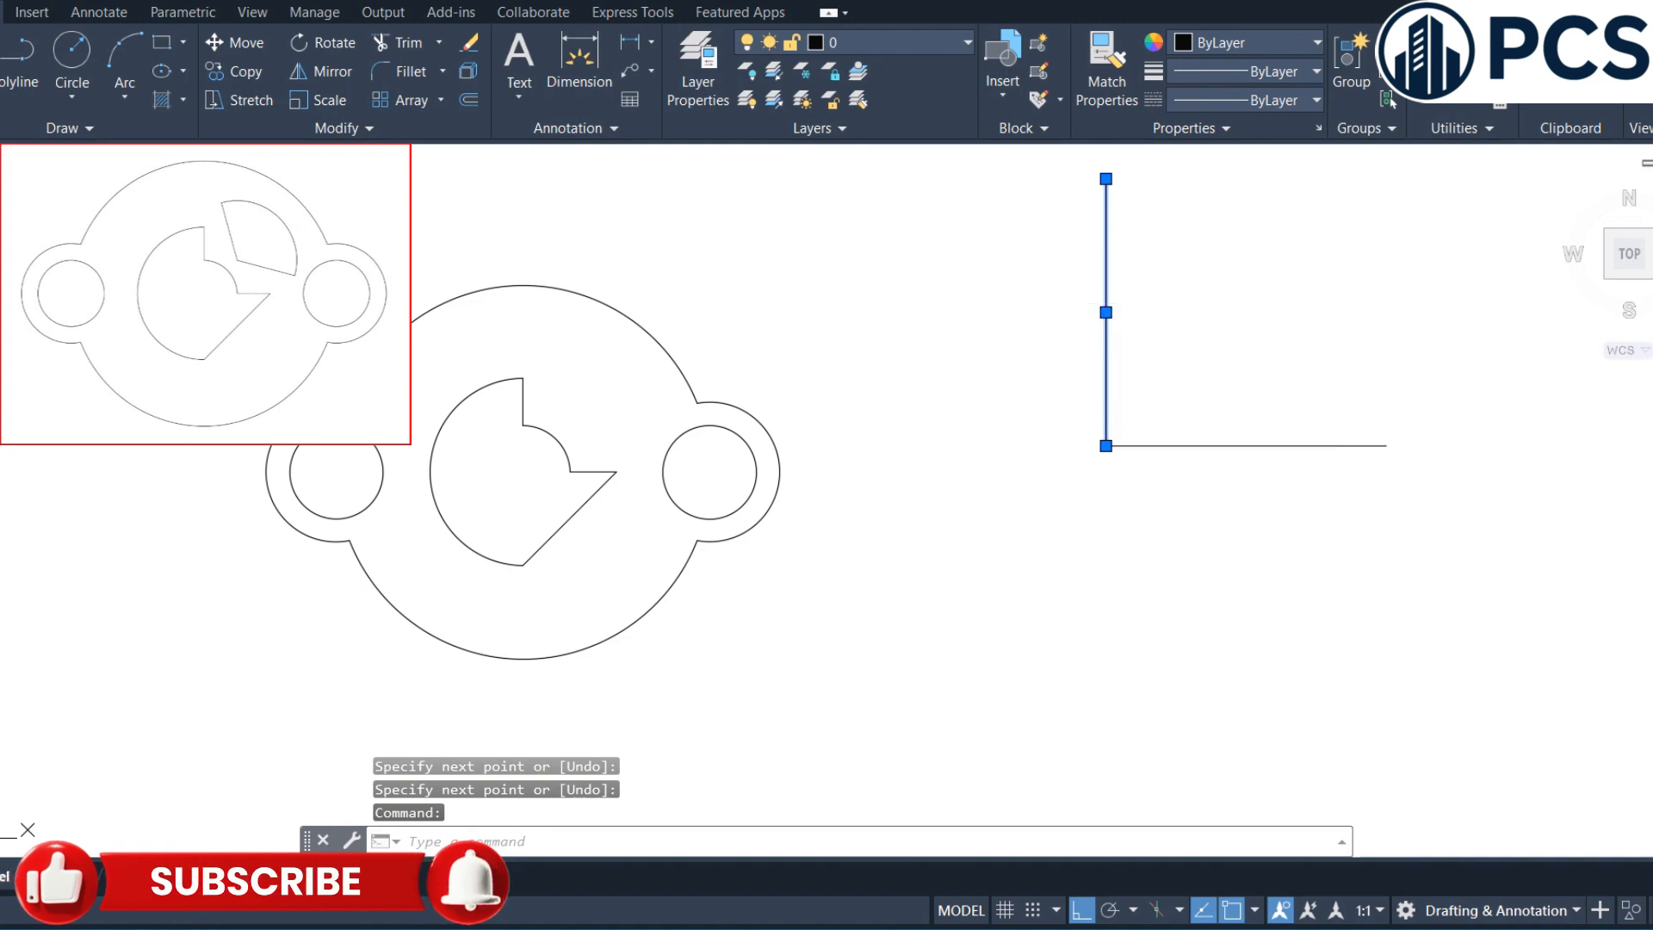
left_click(1106, 445)
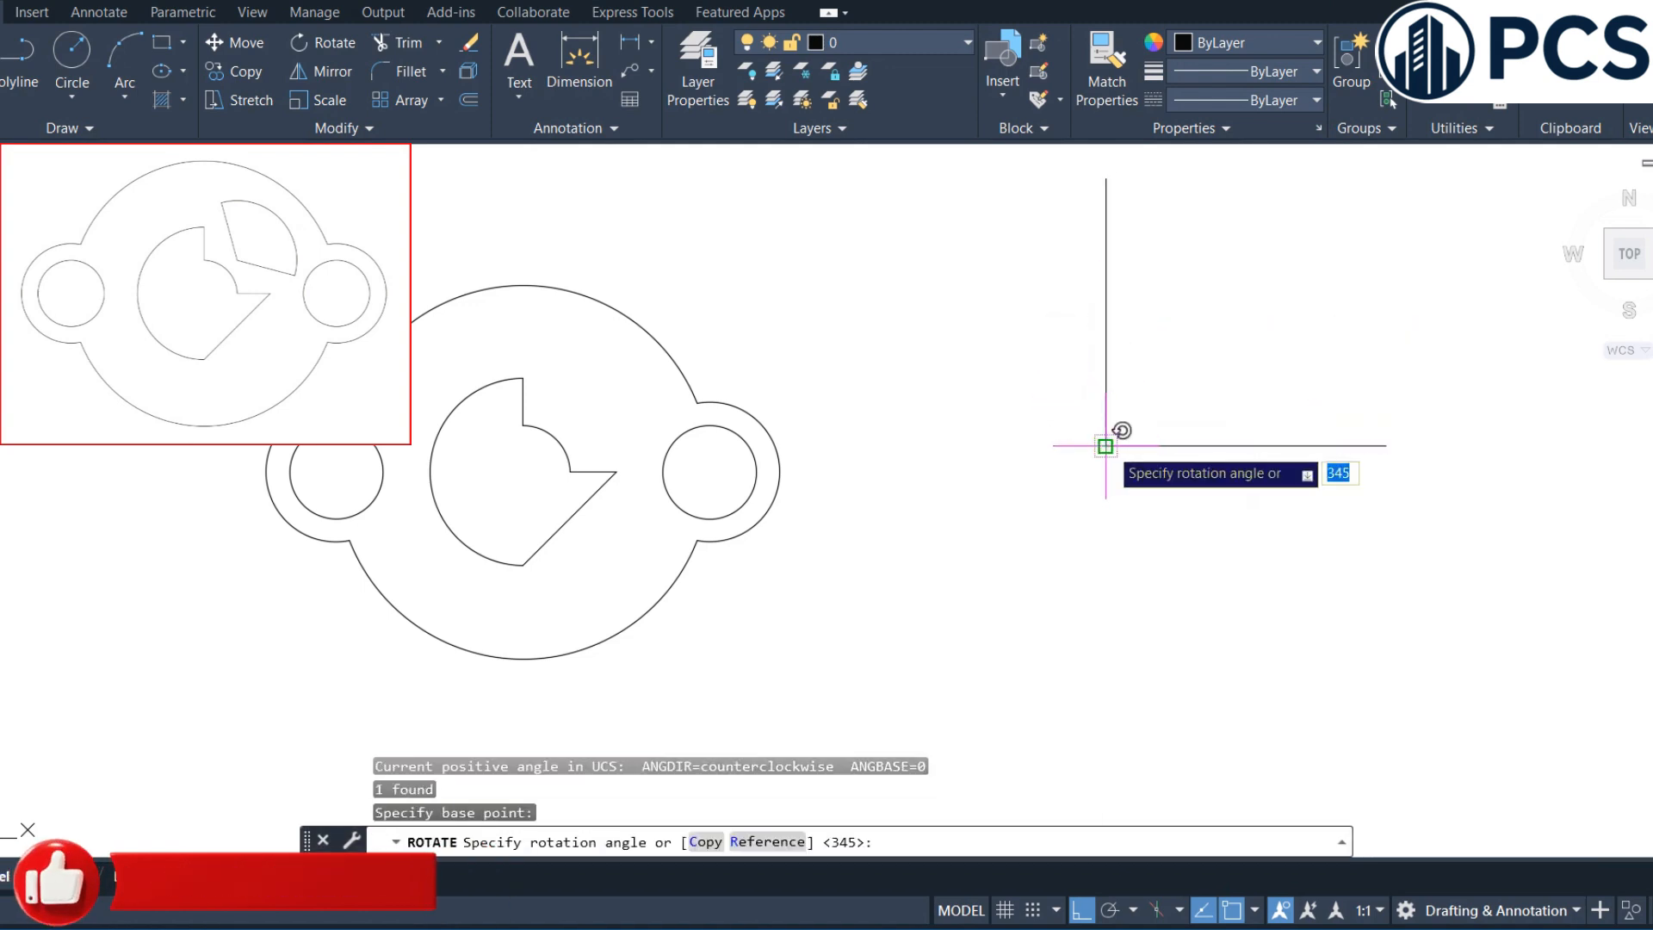
type("15")
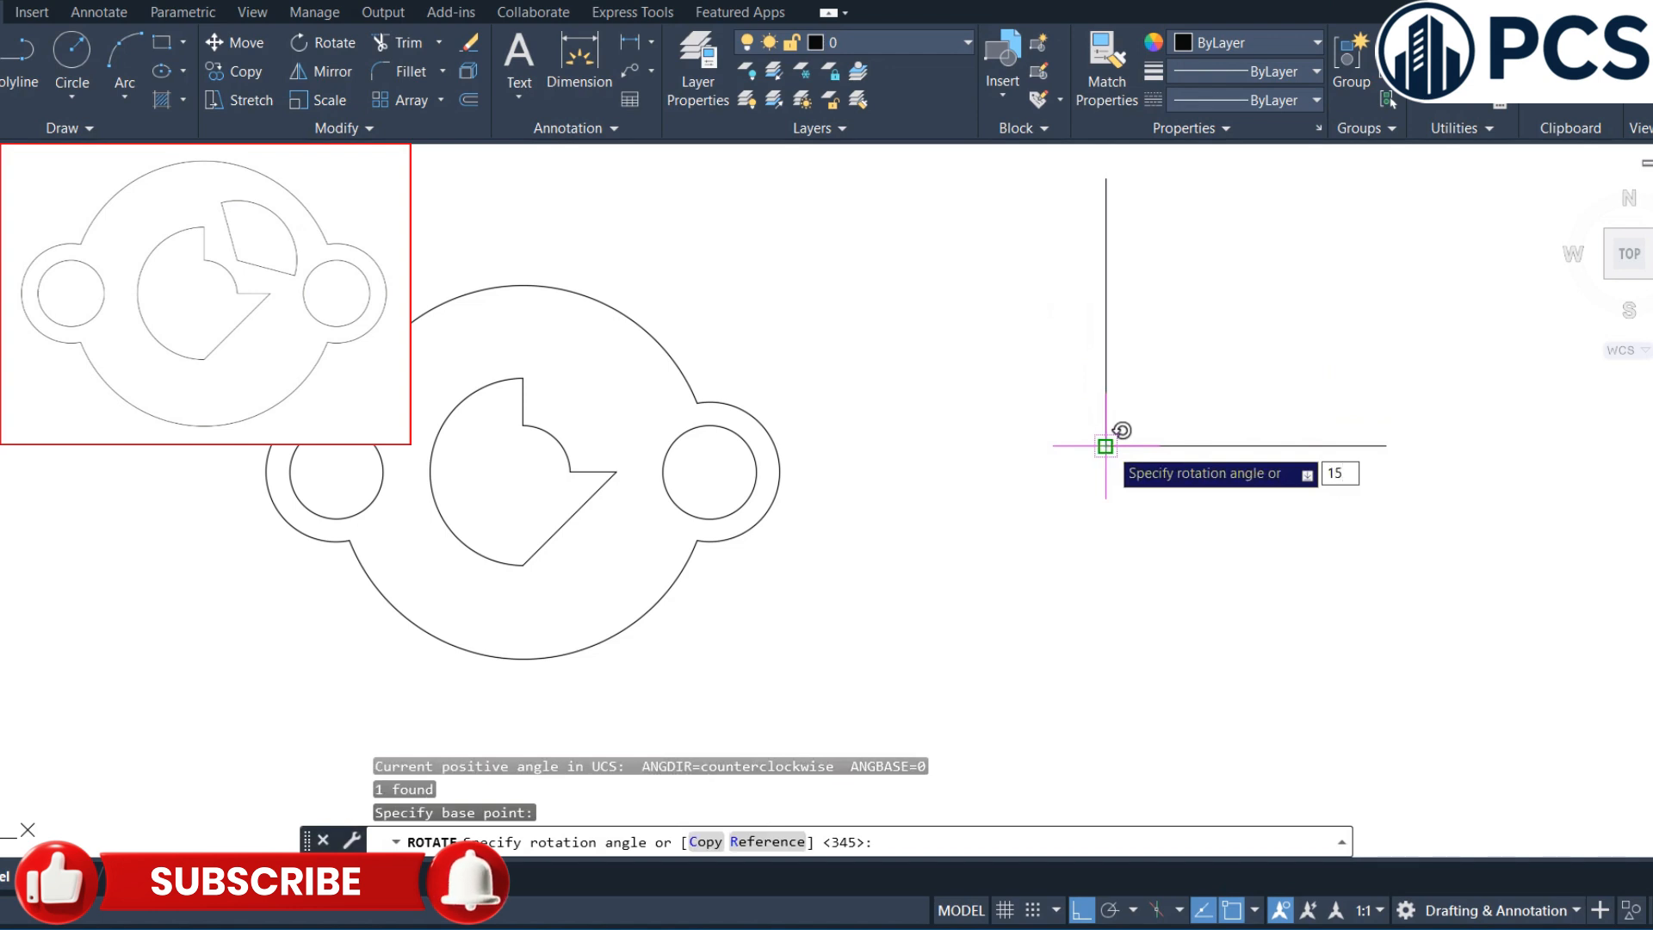
key("Return")
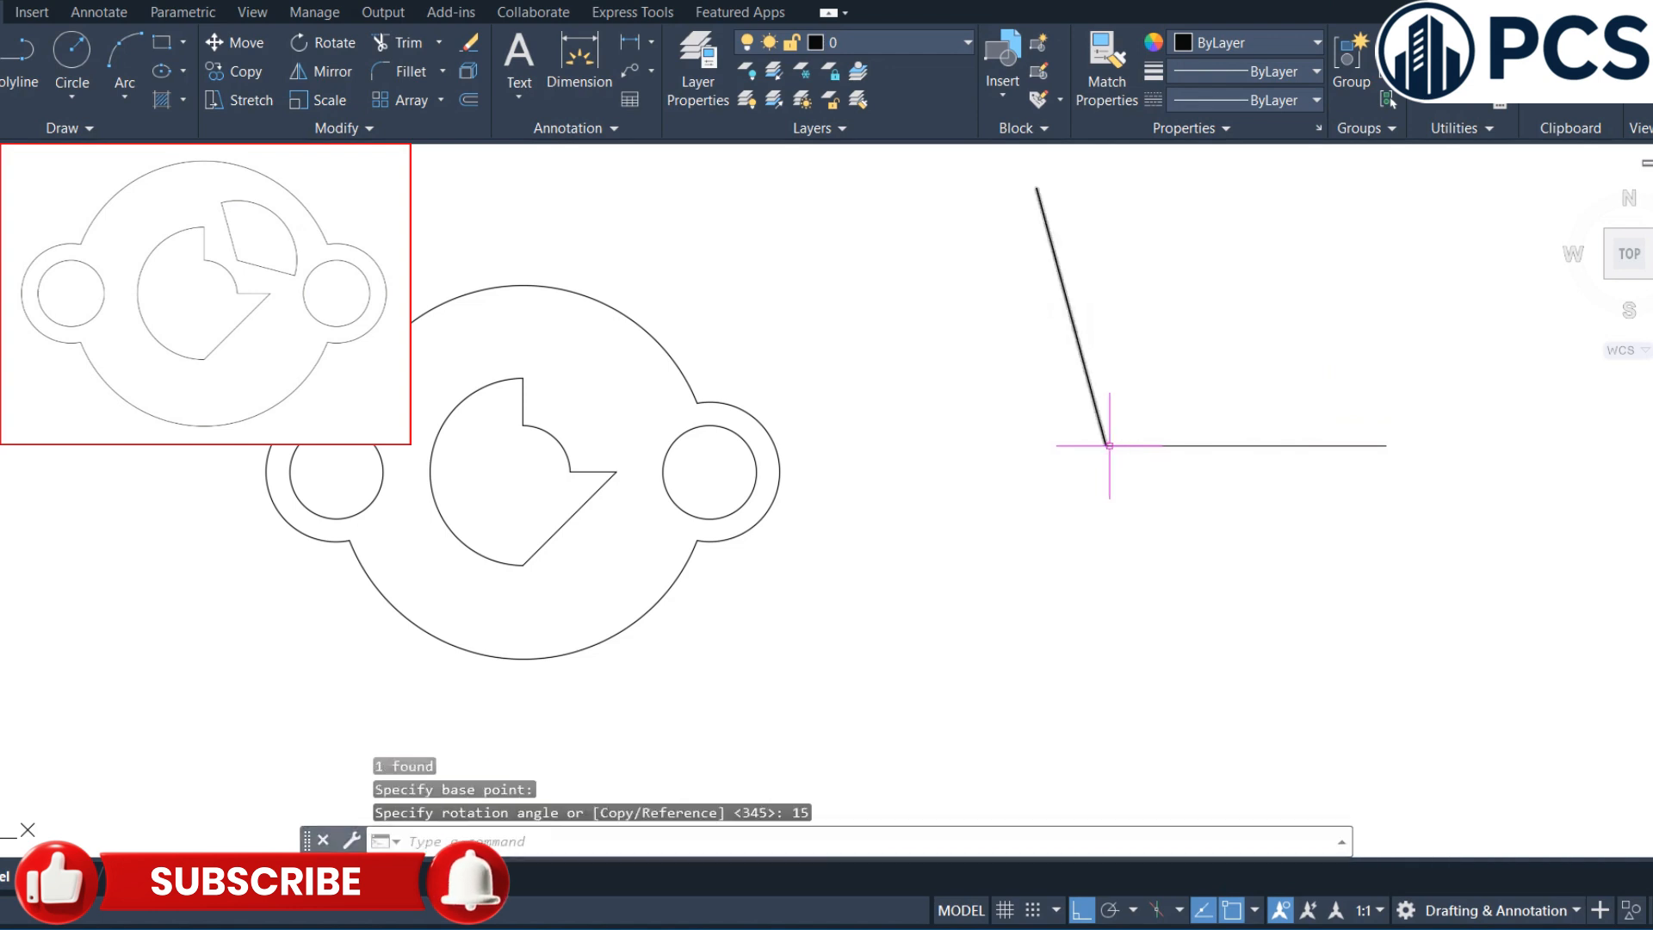
left_click(1181, 445)
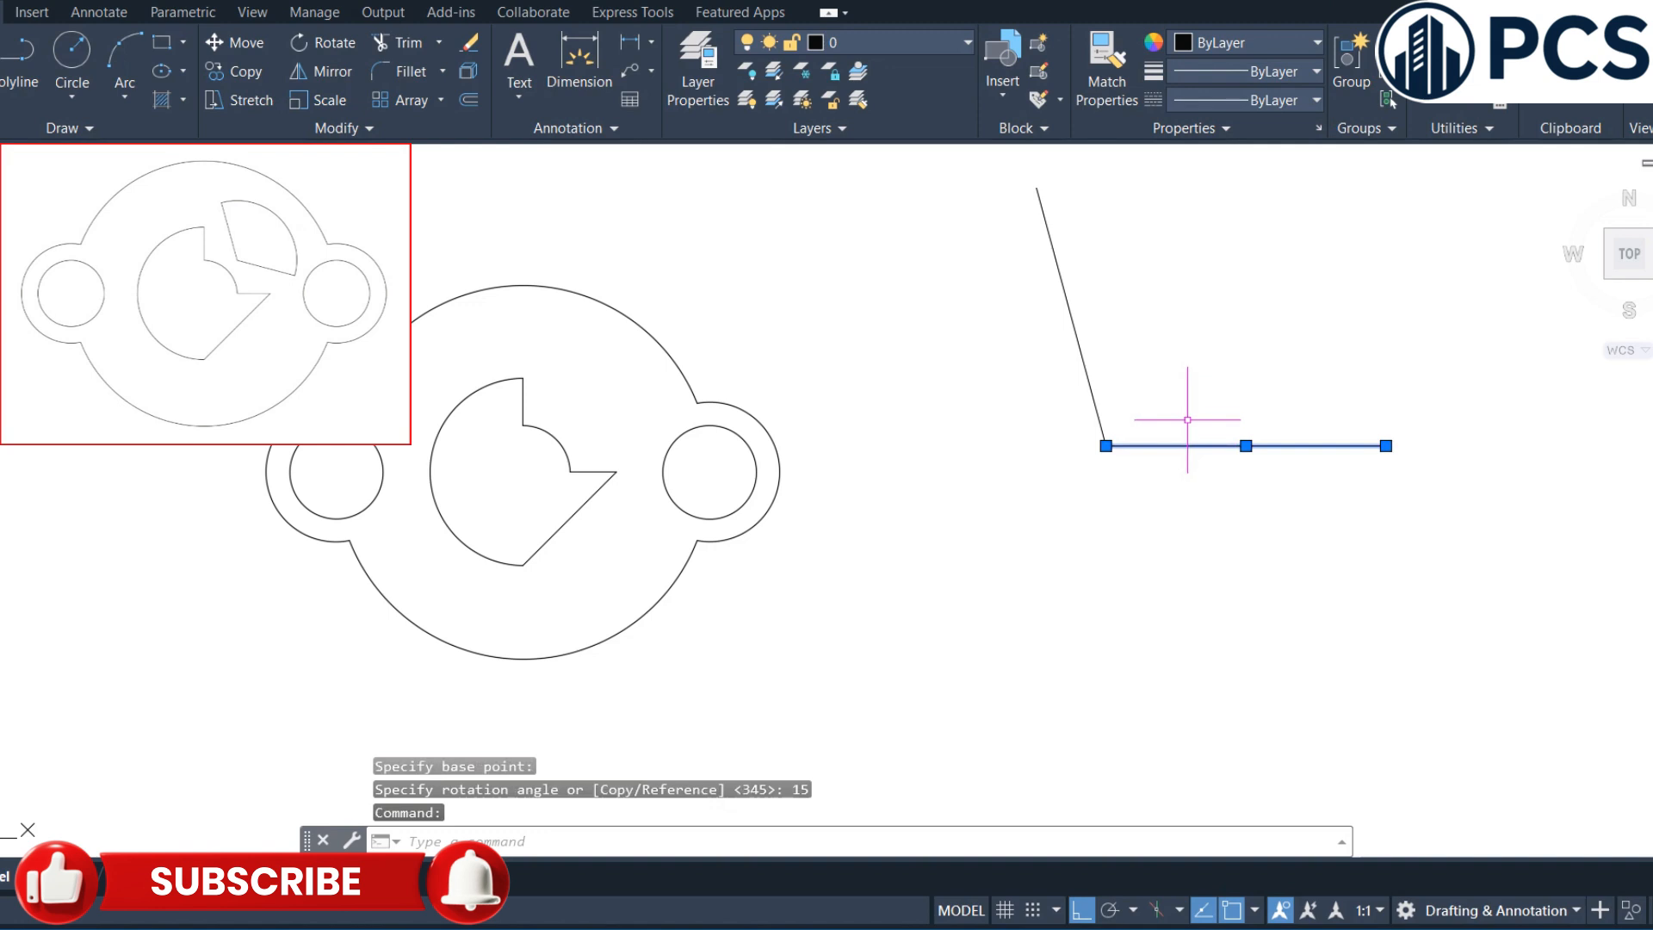
type("r")
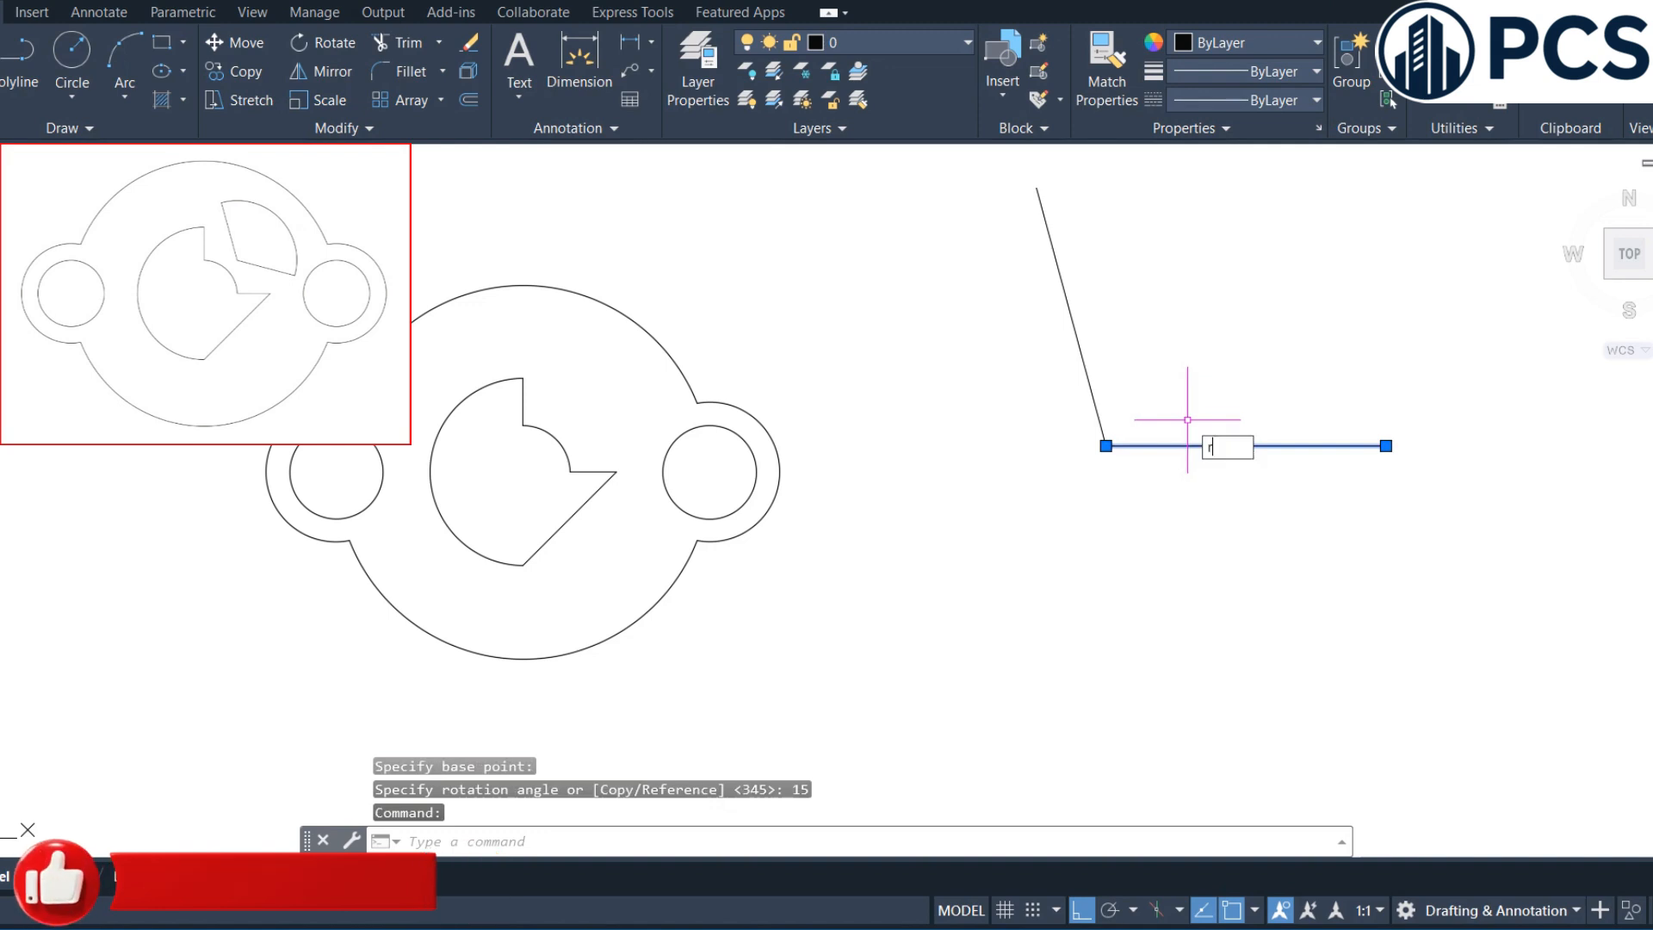
type("o")
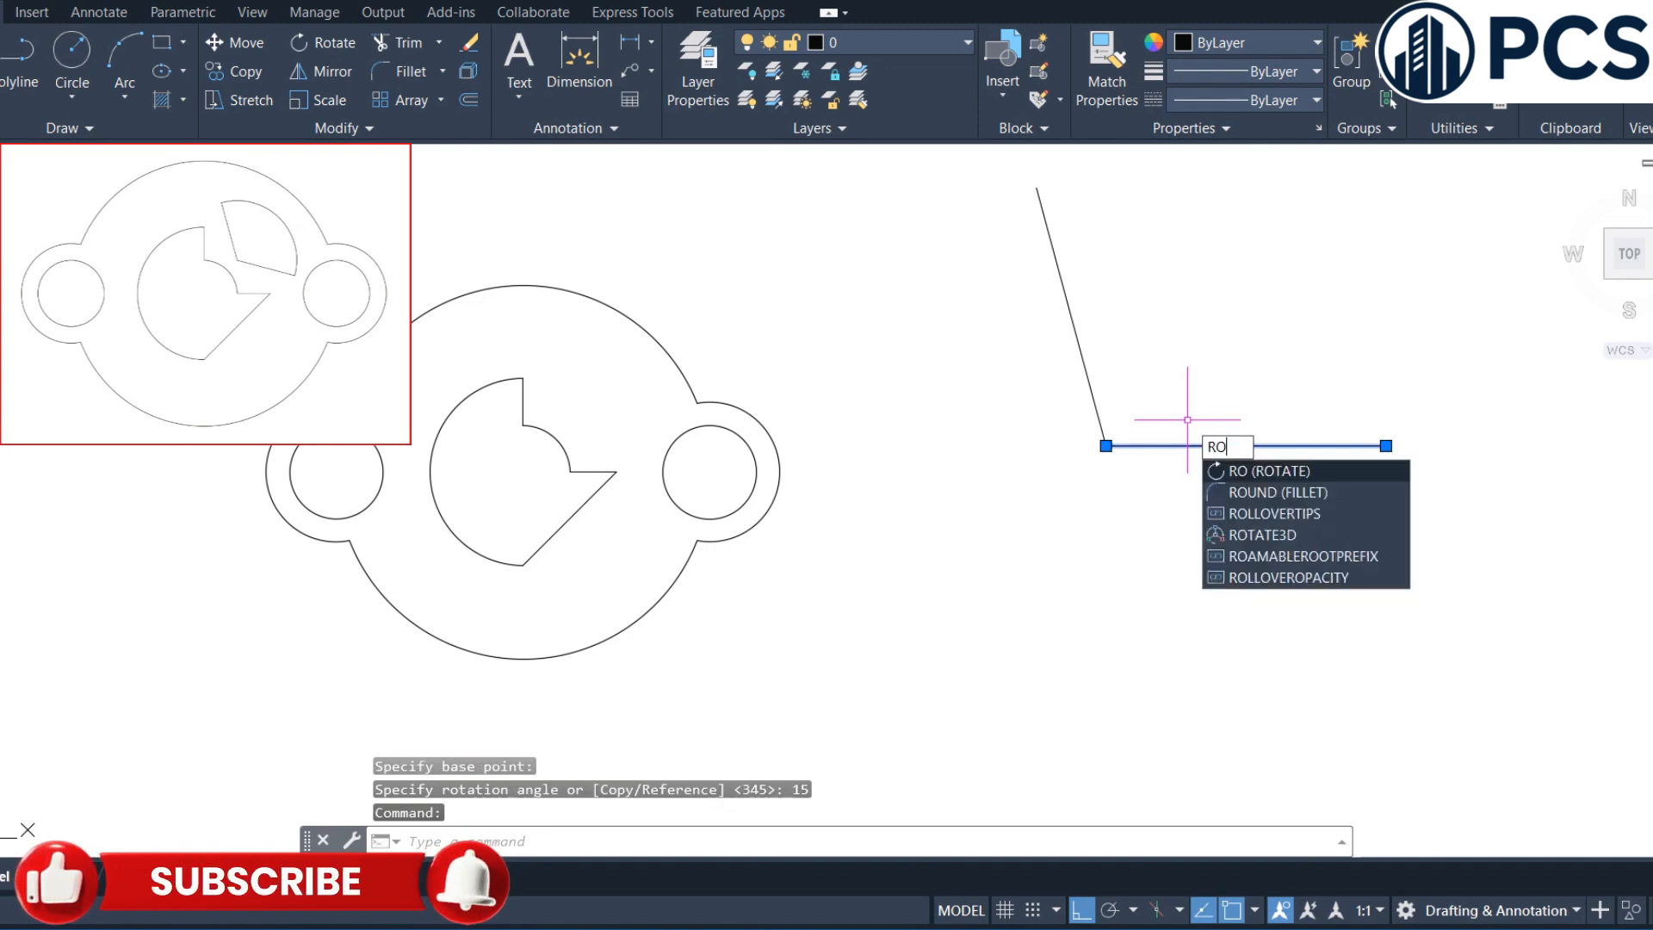
key("Return")
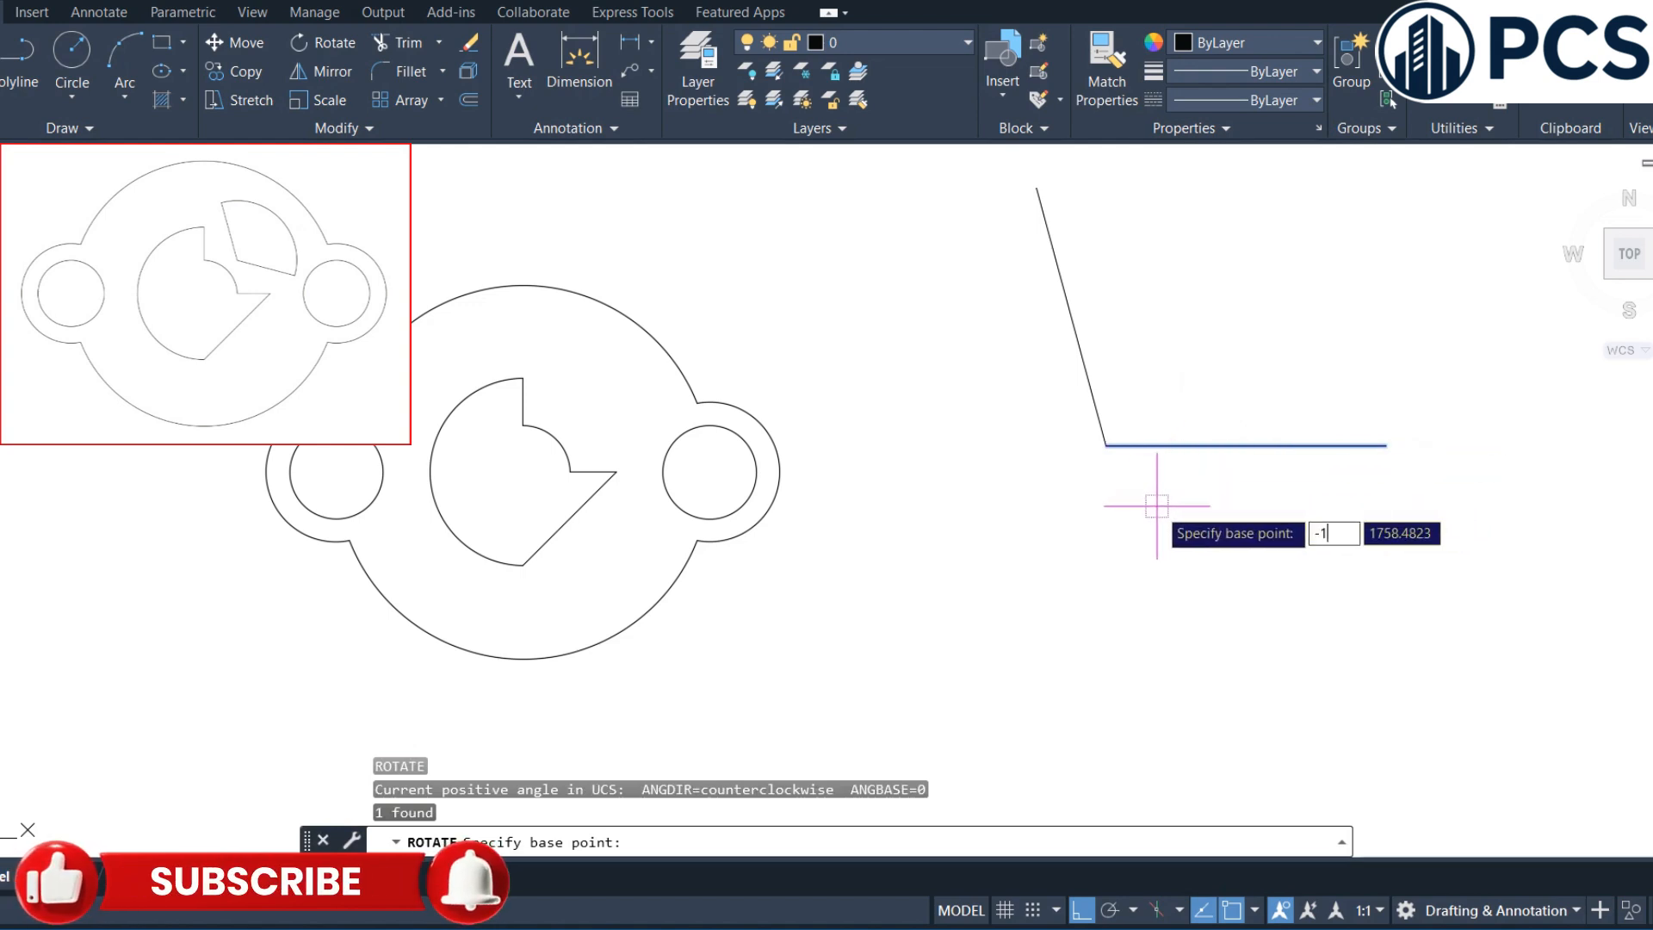
type("-15")
key("Return")
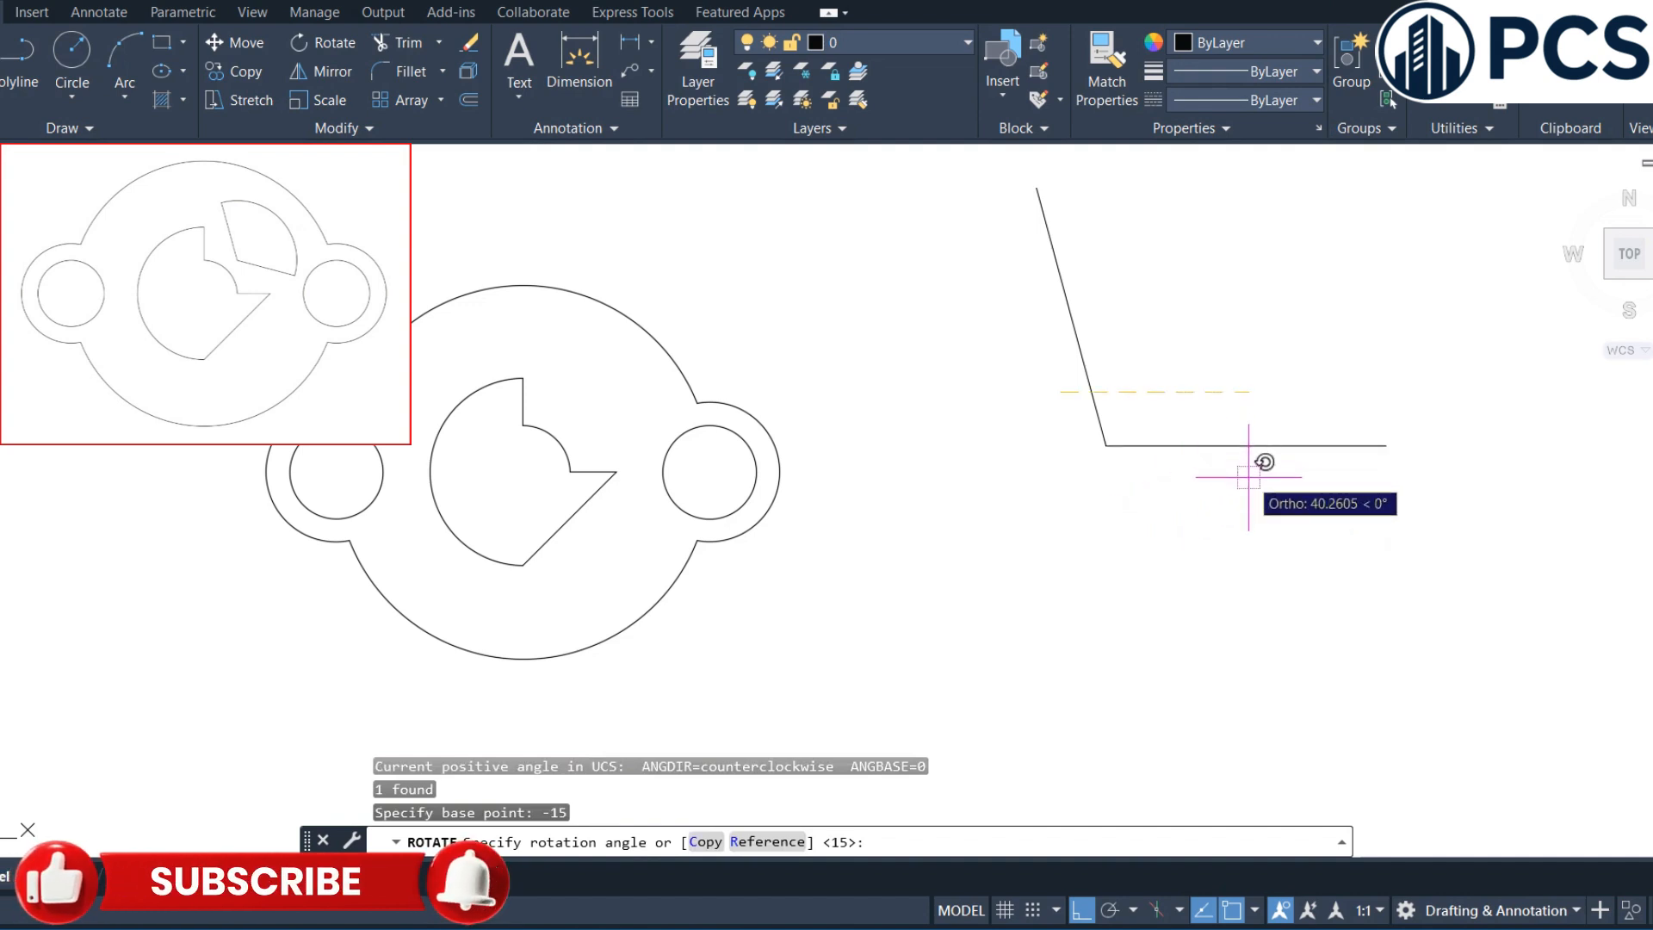
key("Escape")
key("Escape")
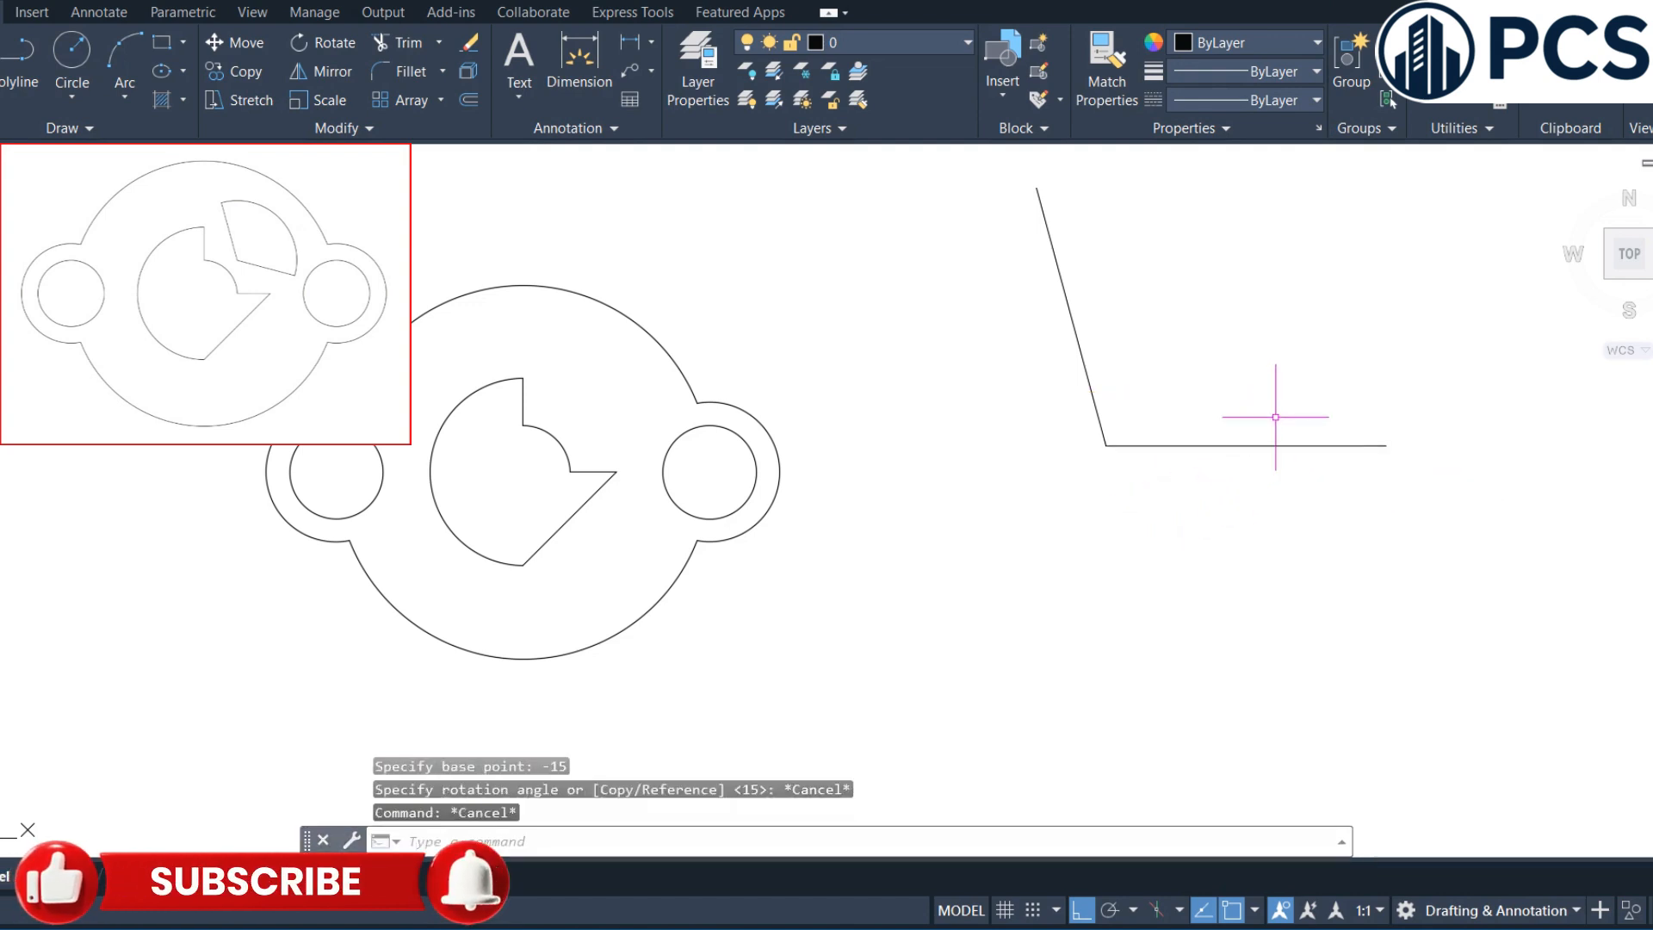
- Rotate the separate horizontal line by -15 degrees about its left endpoint, the shared corner
left_click_drag(1273, 413, 1198, 517)
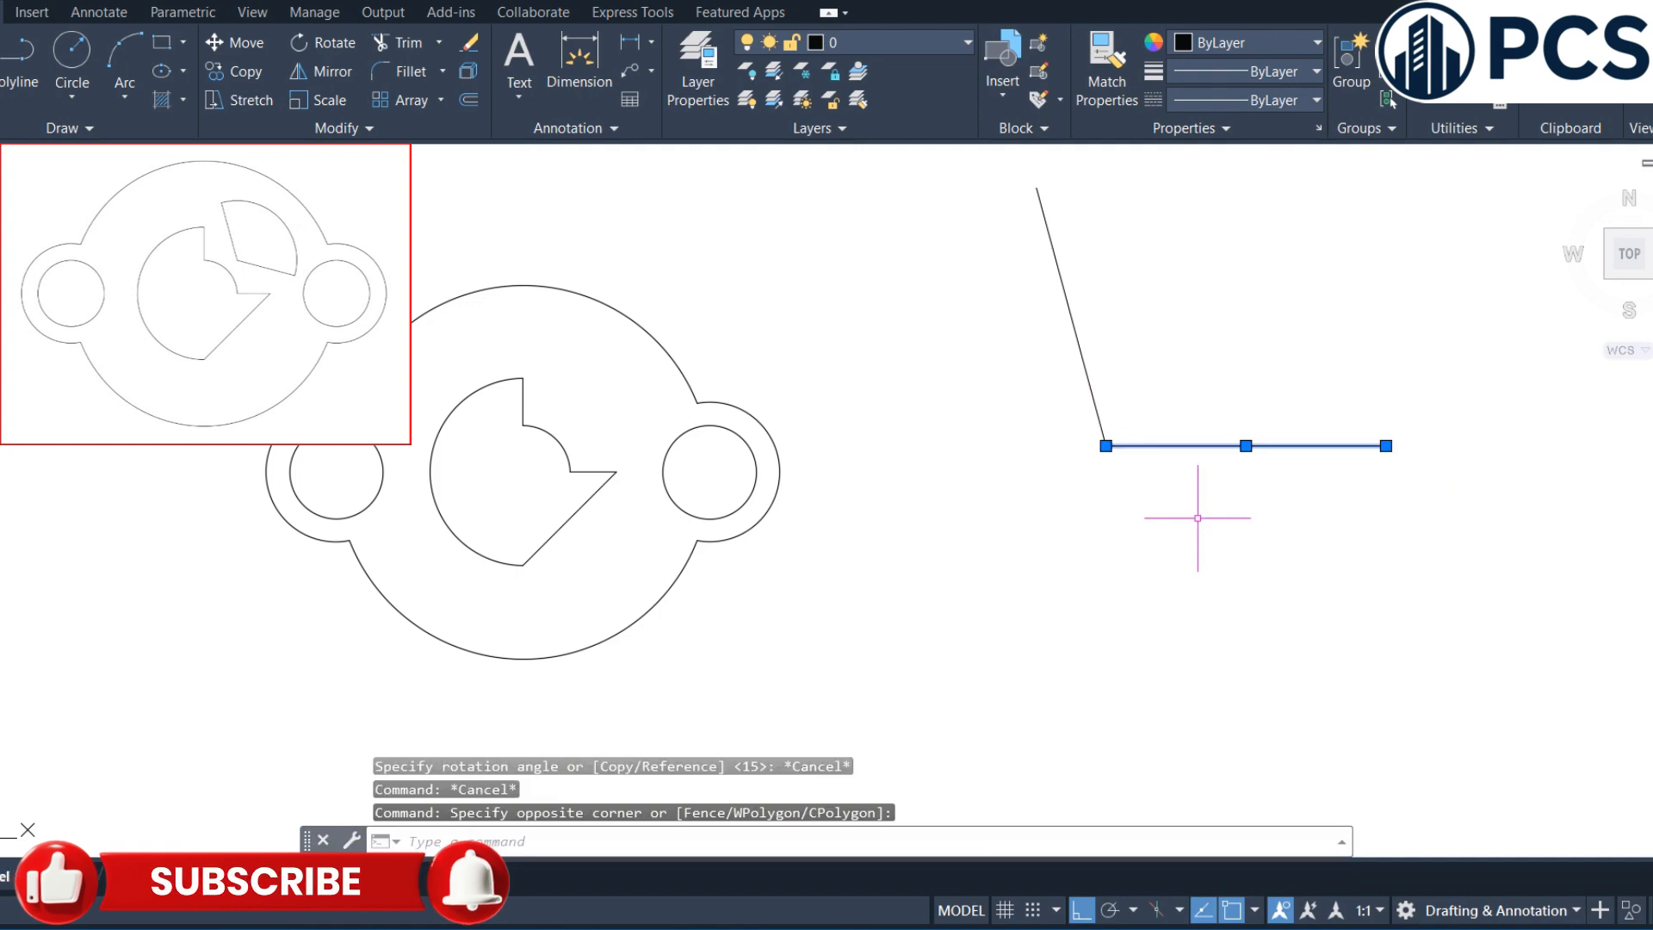
type("ro")
key("Return")
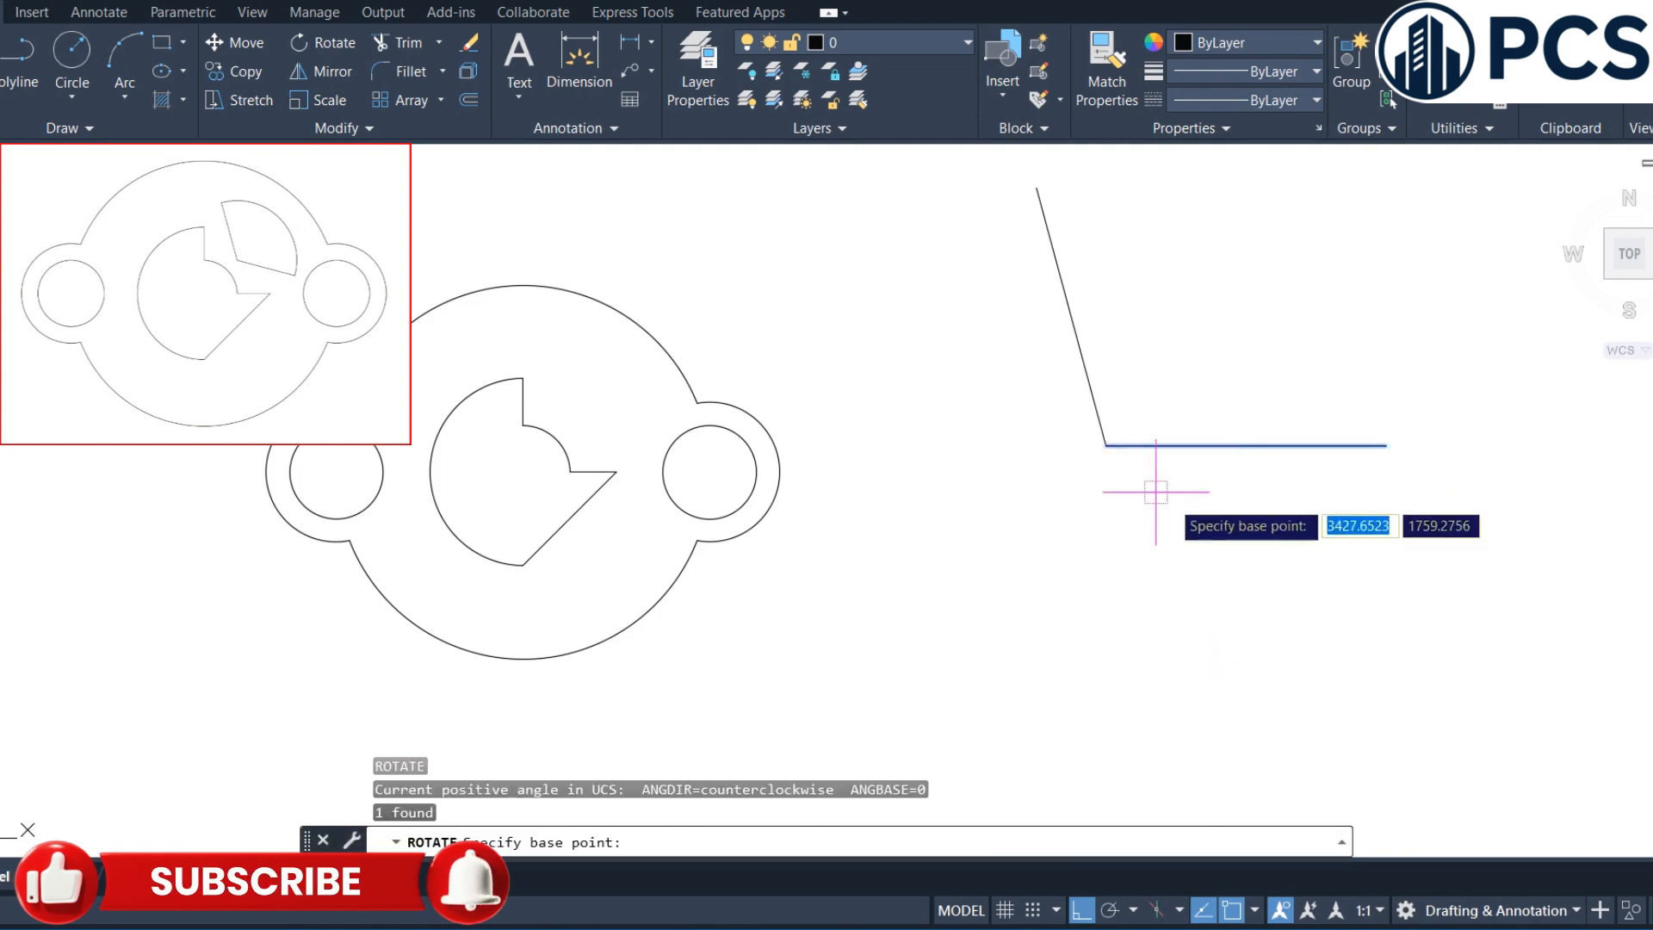
left_click(1106, 445)
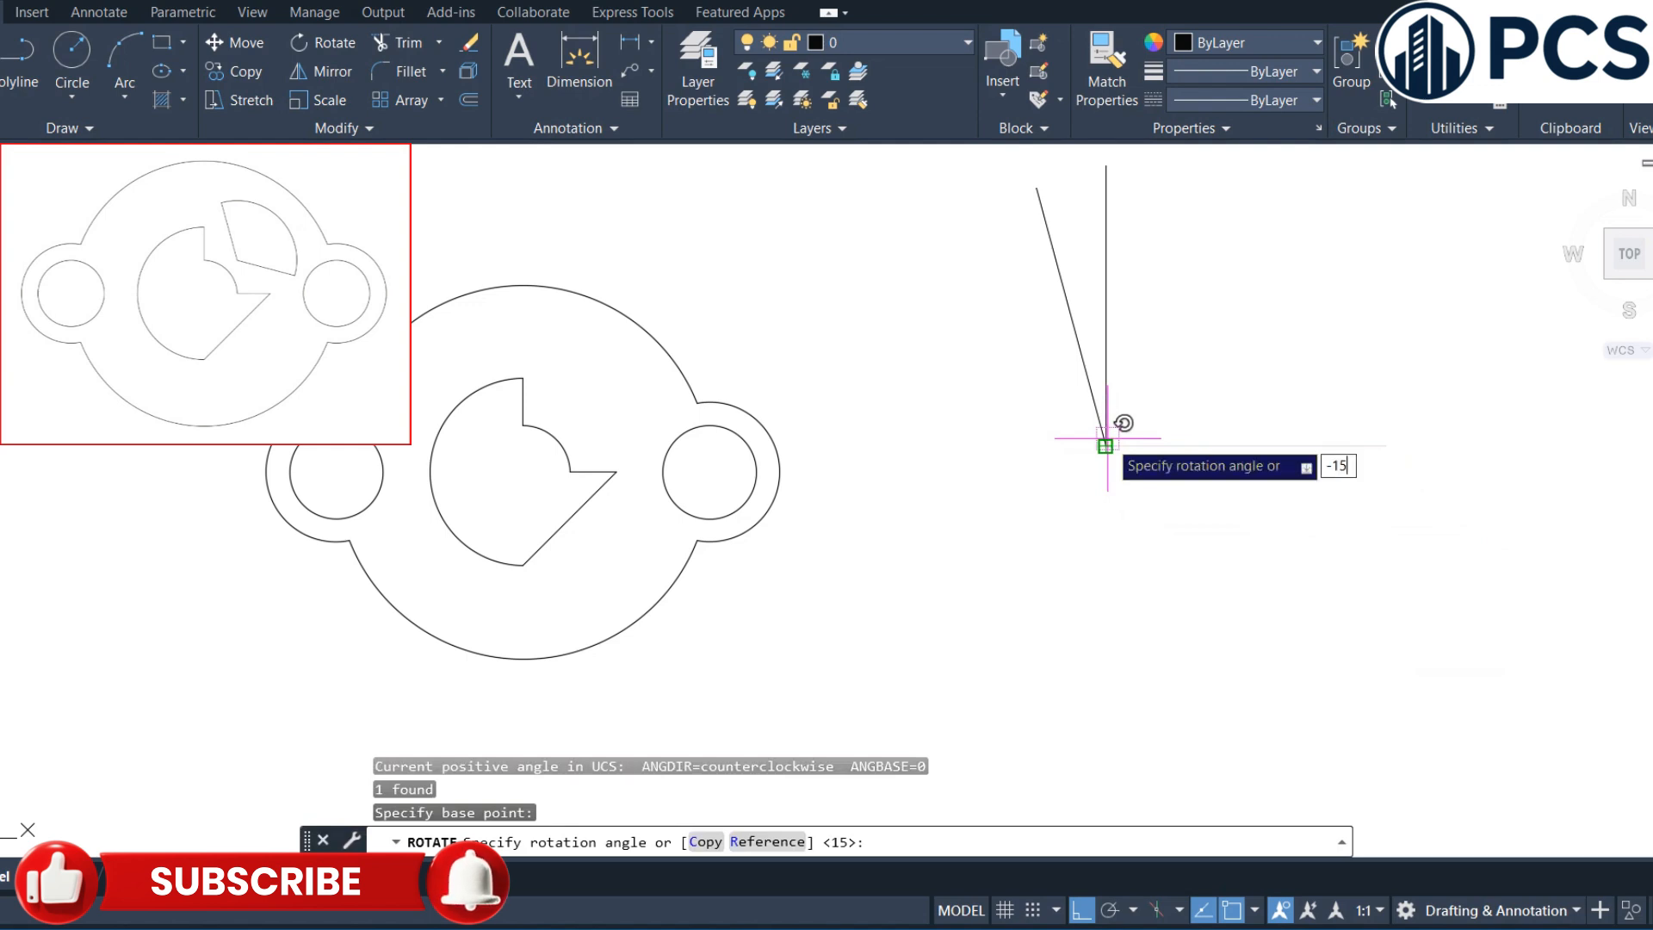
key("Return")
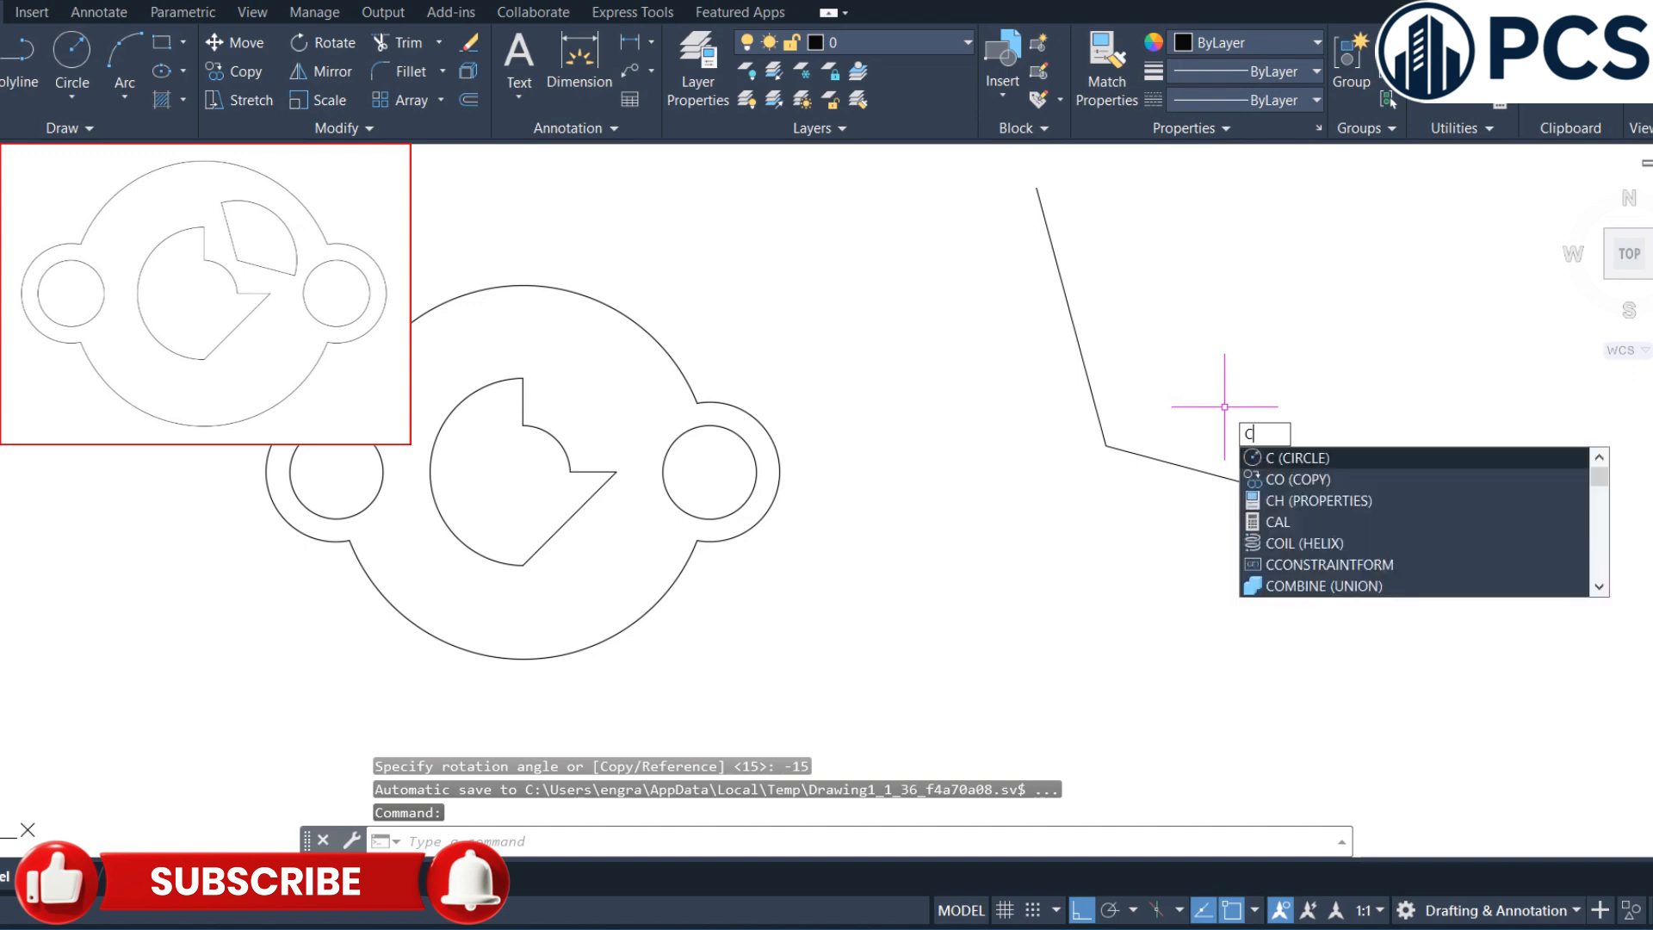
- Draw a circle of radius 18 centred on the shared corner of the two tilted lines
key("Return")
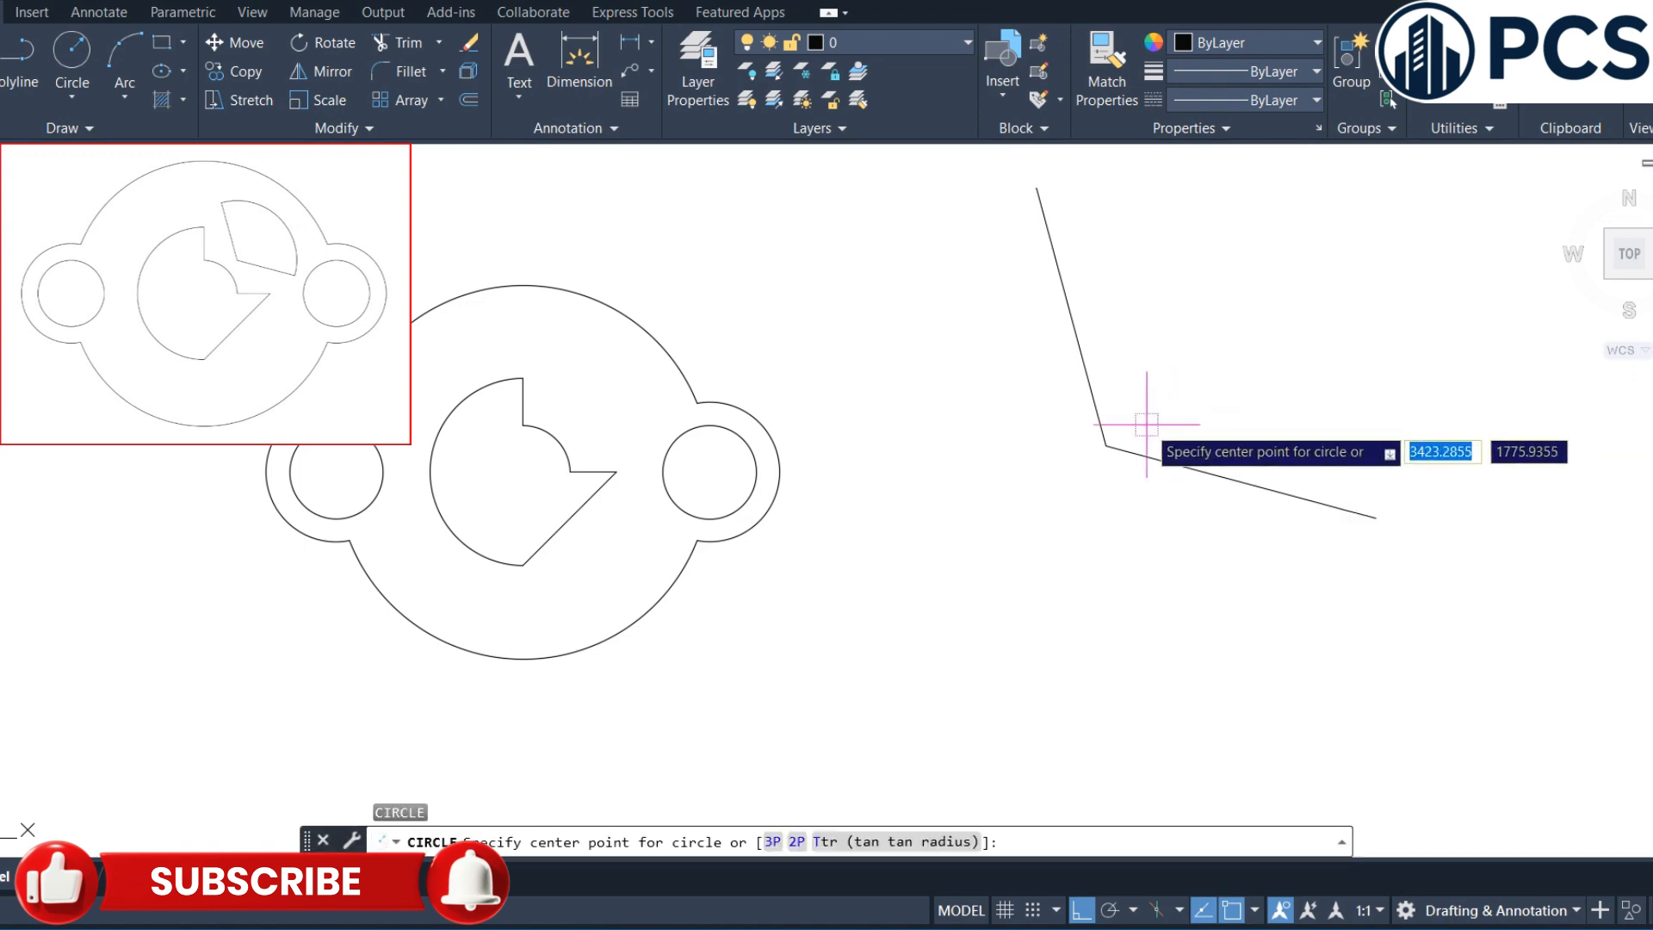
left_click(1106, 446)
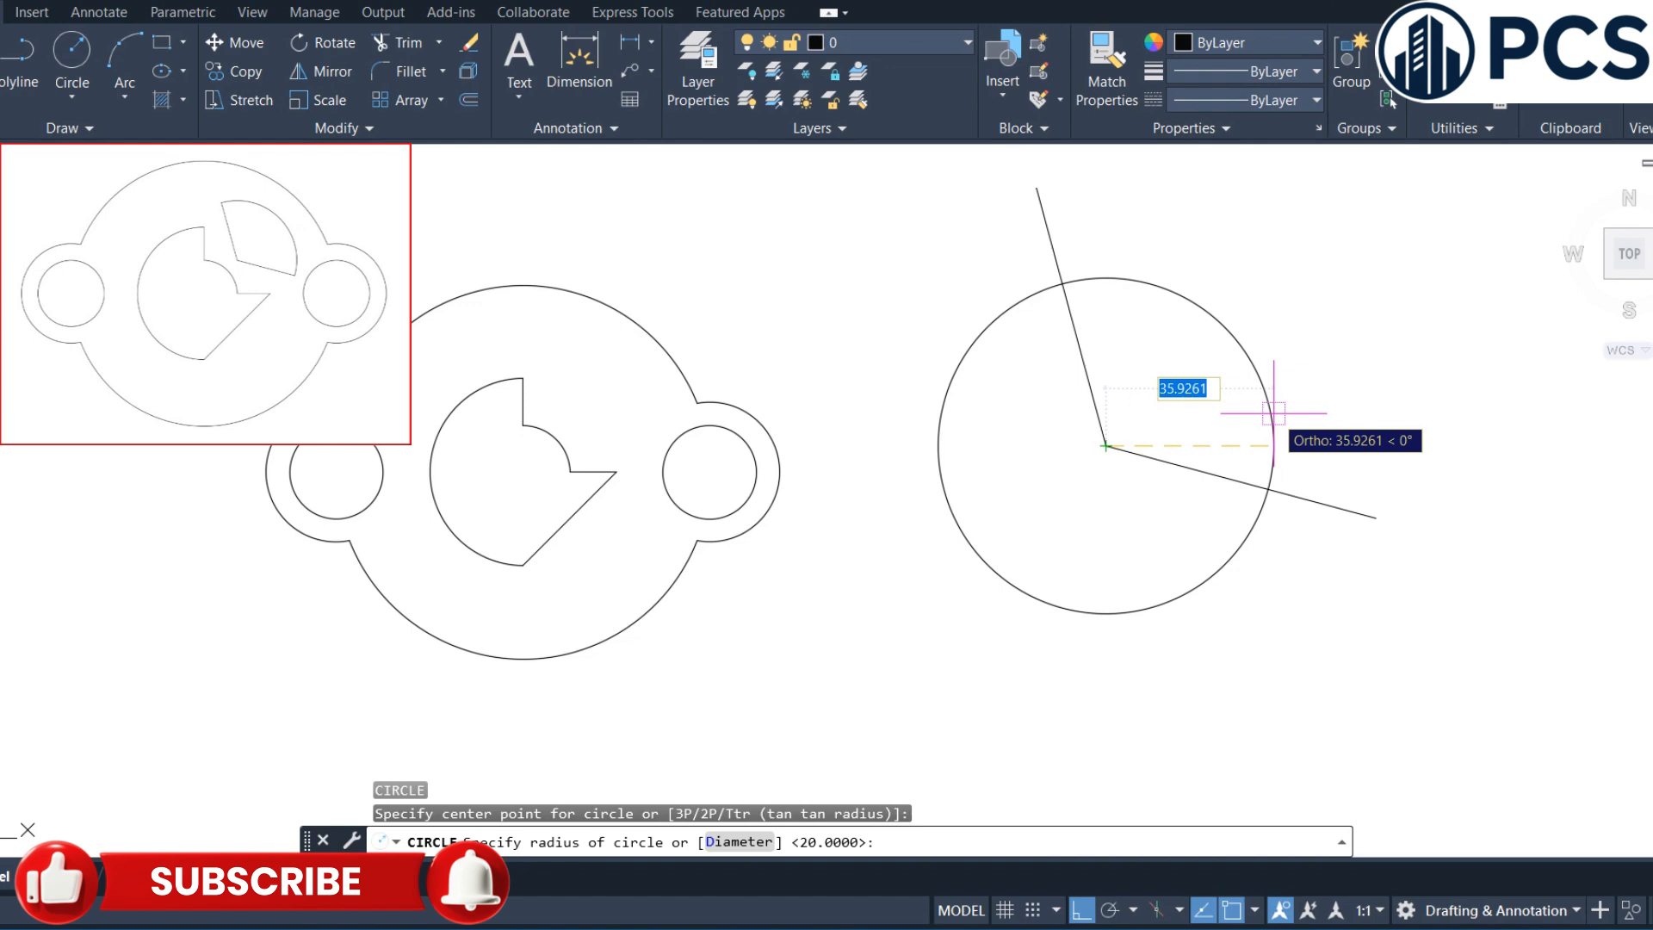
type("18")
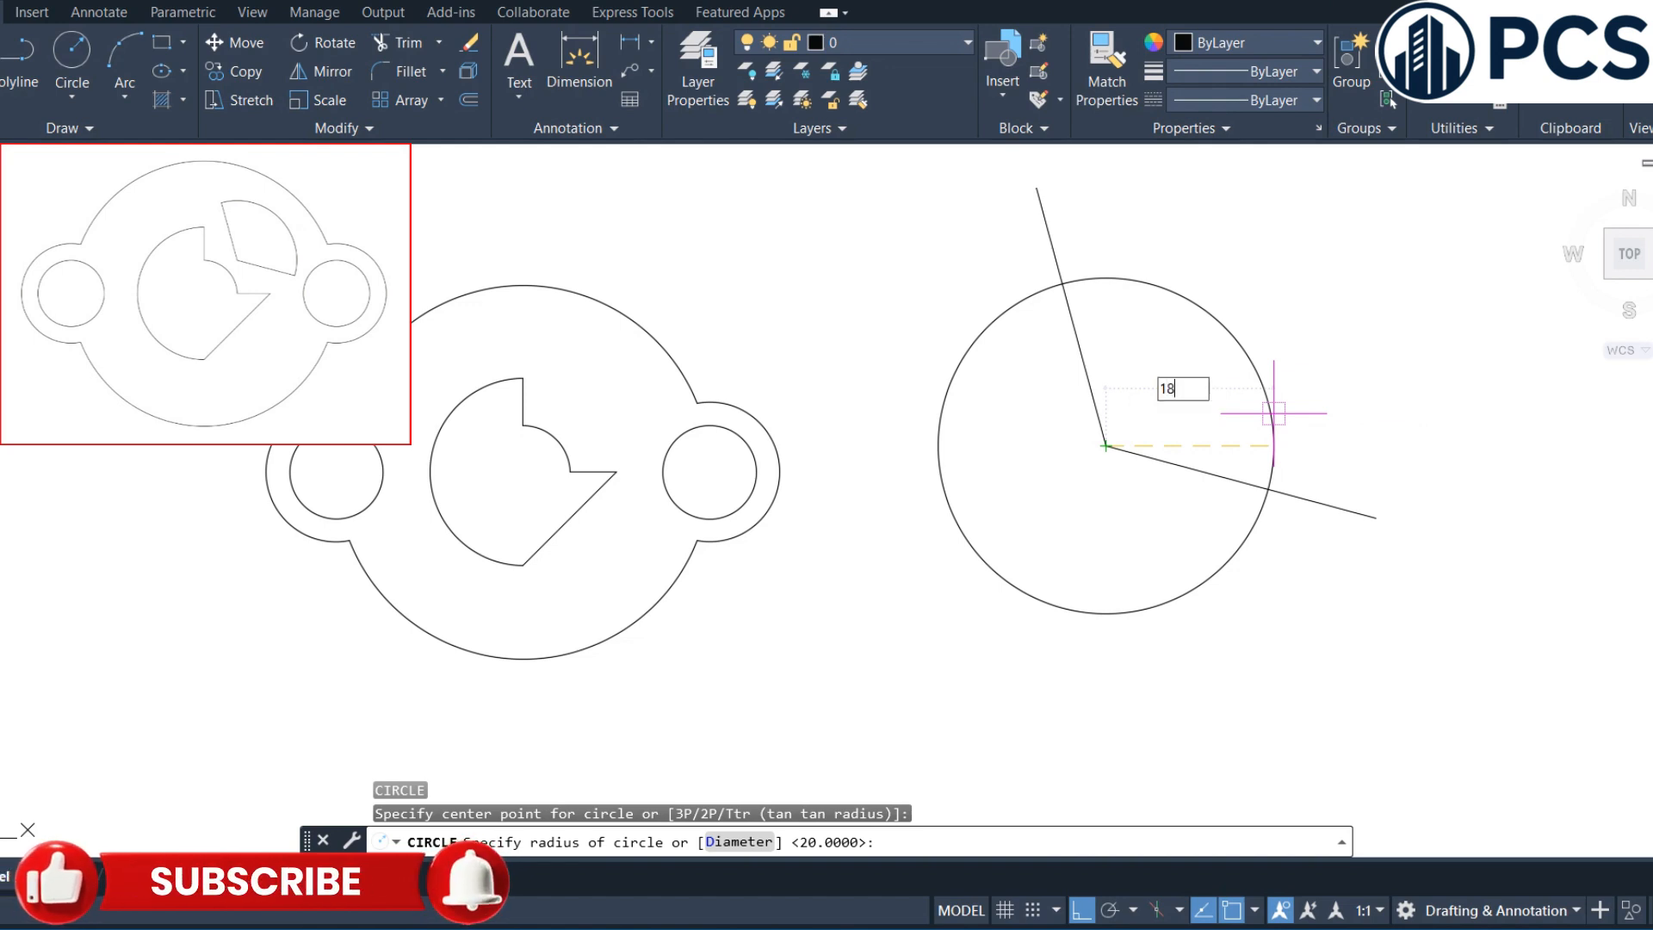
key("Return")
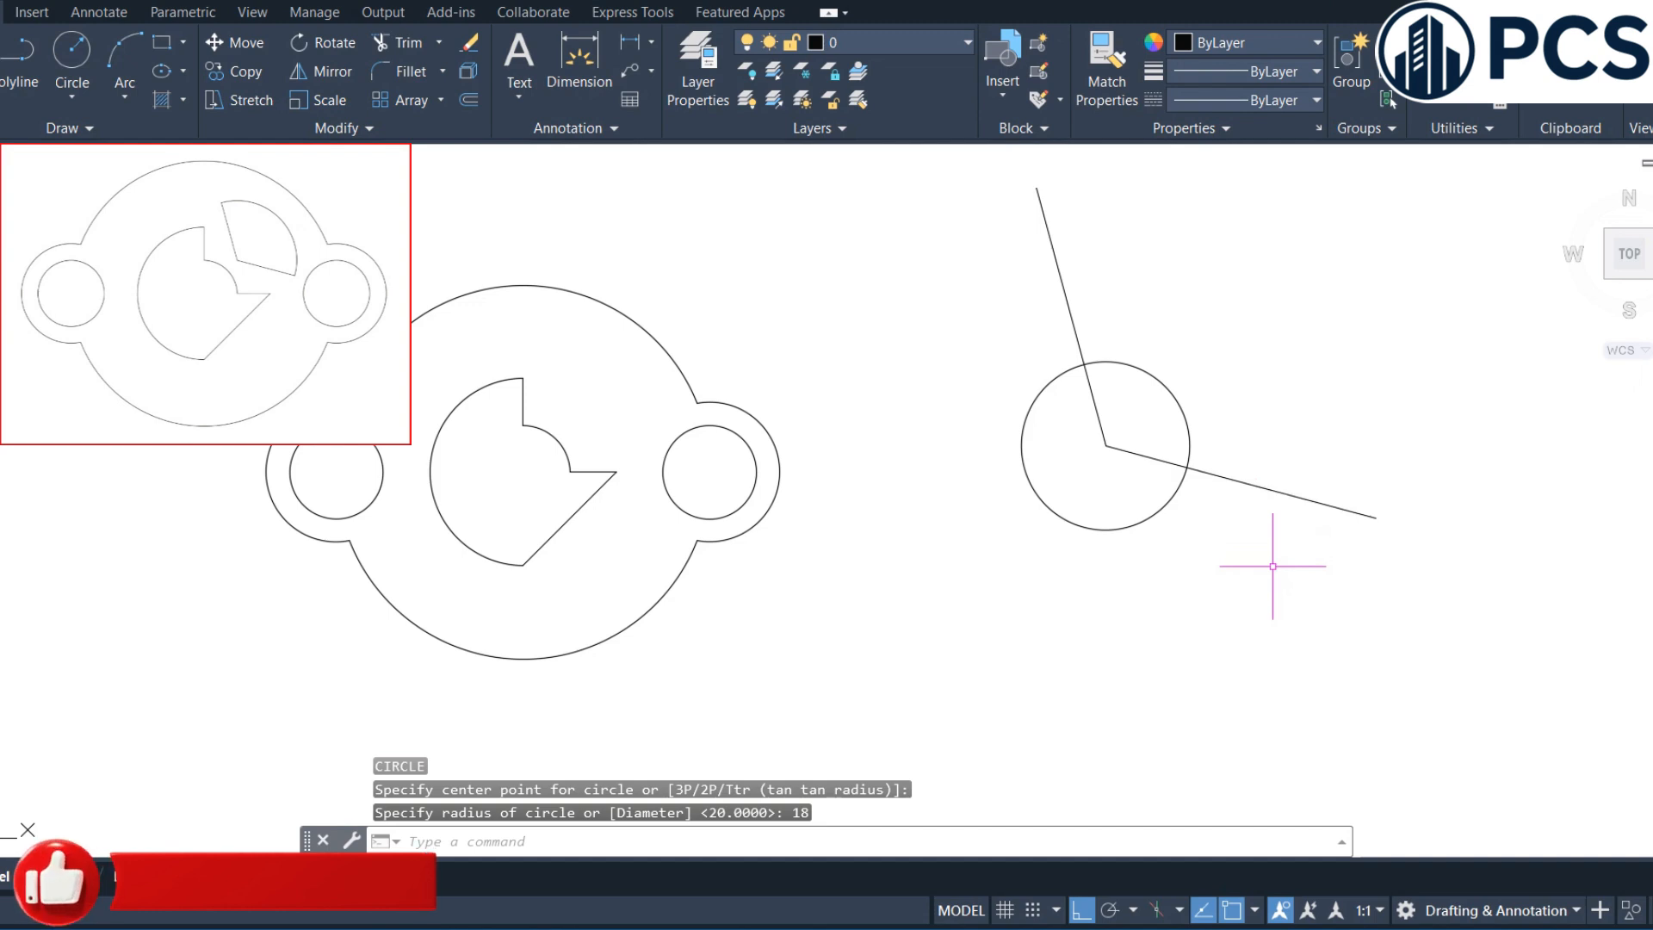
- Trim the circle outside the two tilted lines and the line ends beyond it, leaving only a closed sector
type("tr")
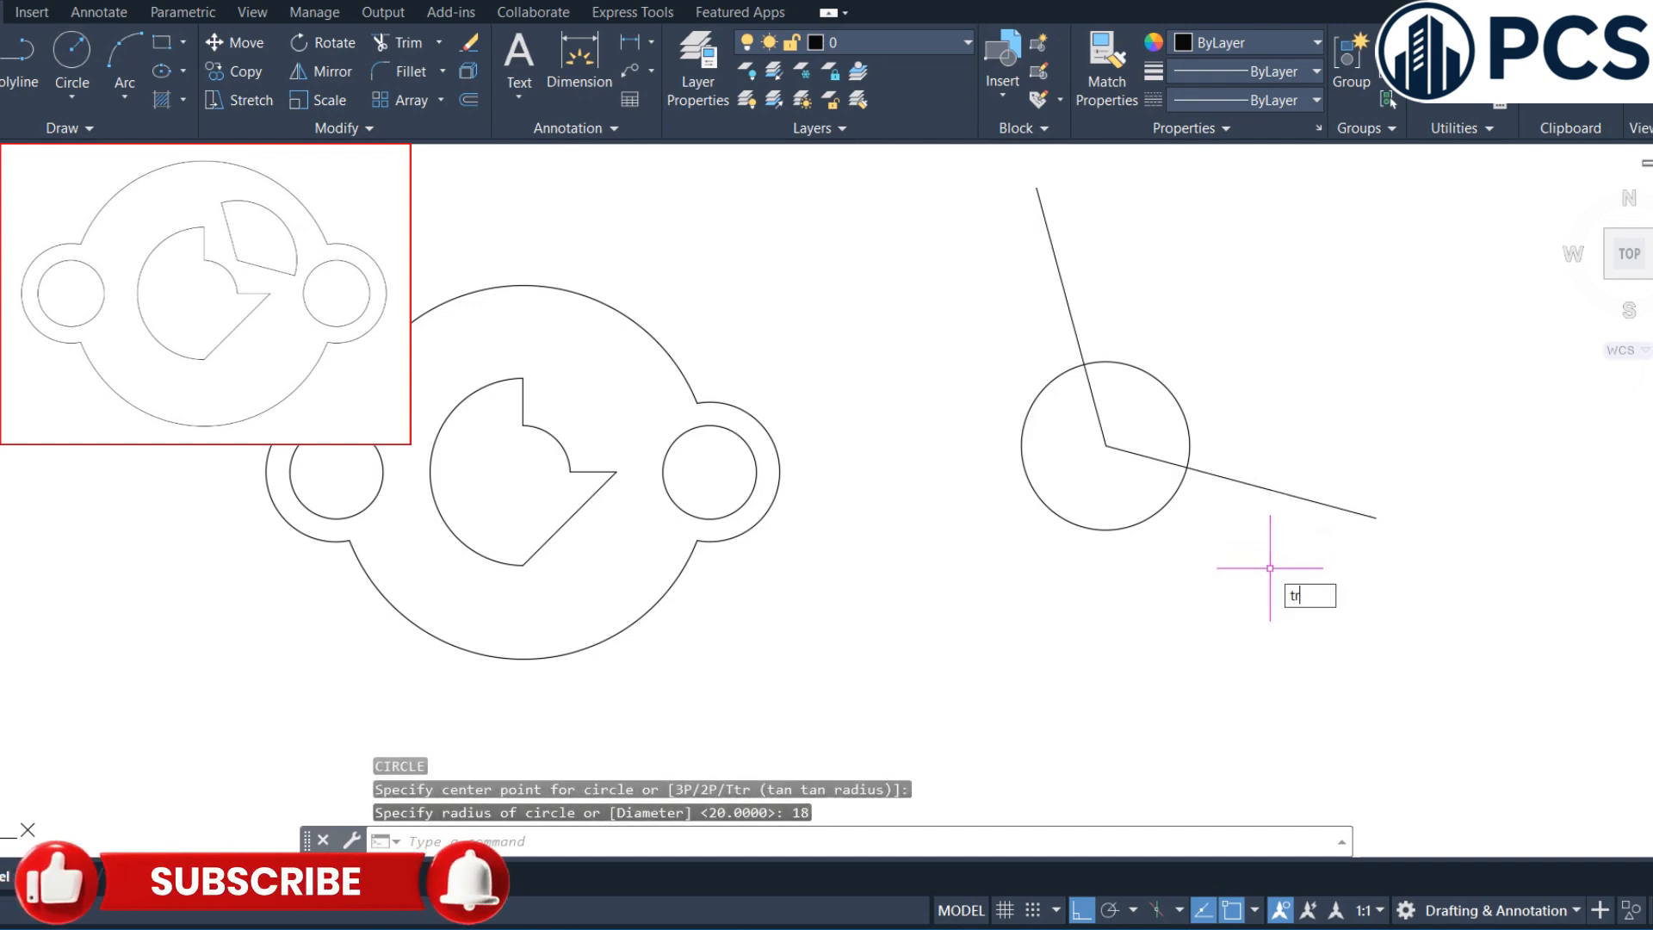
key("Return")
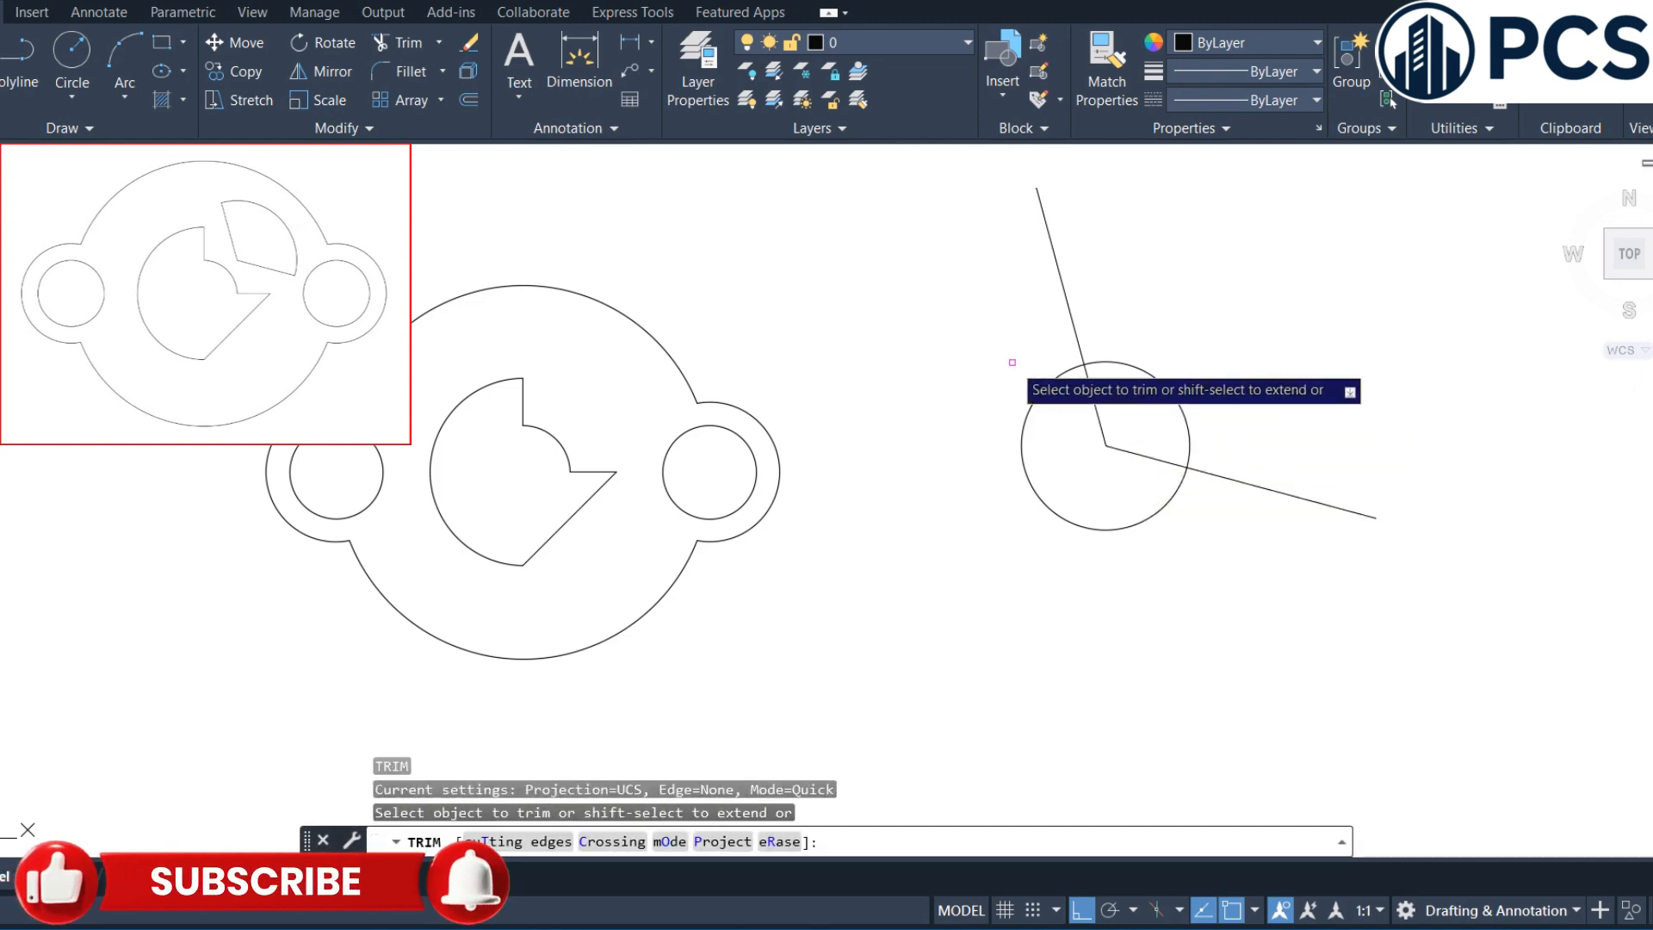
left_click(1013, 361)
left_click(1145, 594)
key("Return")
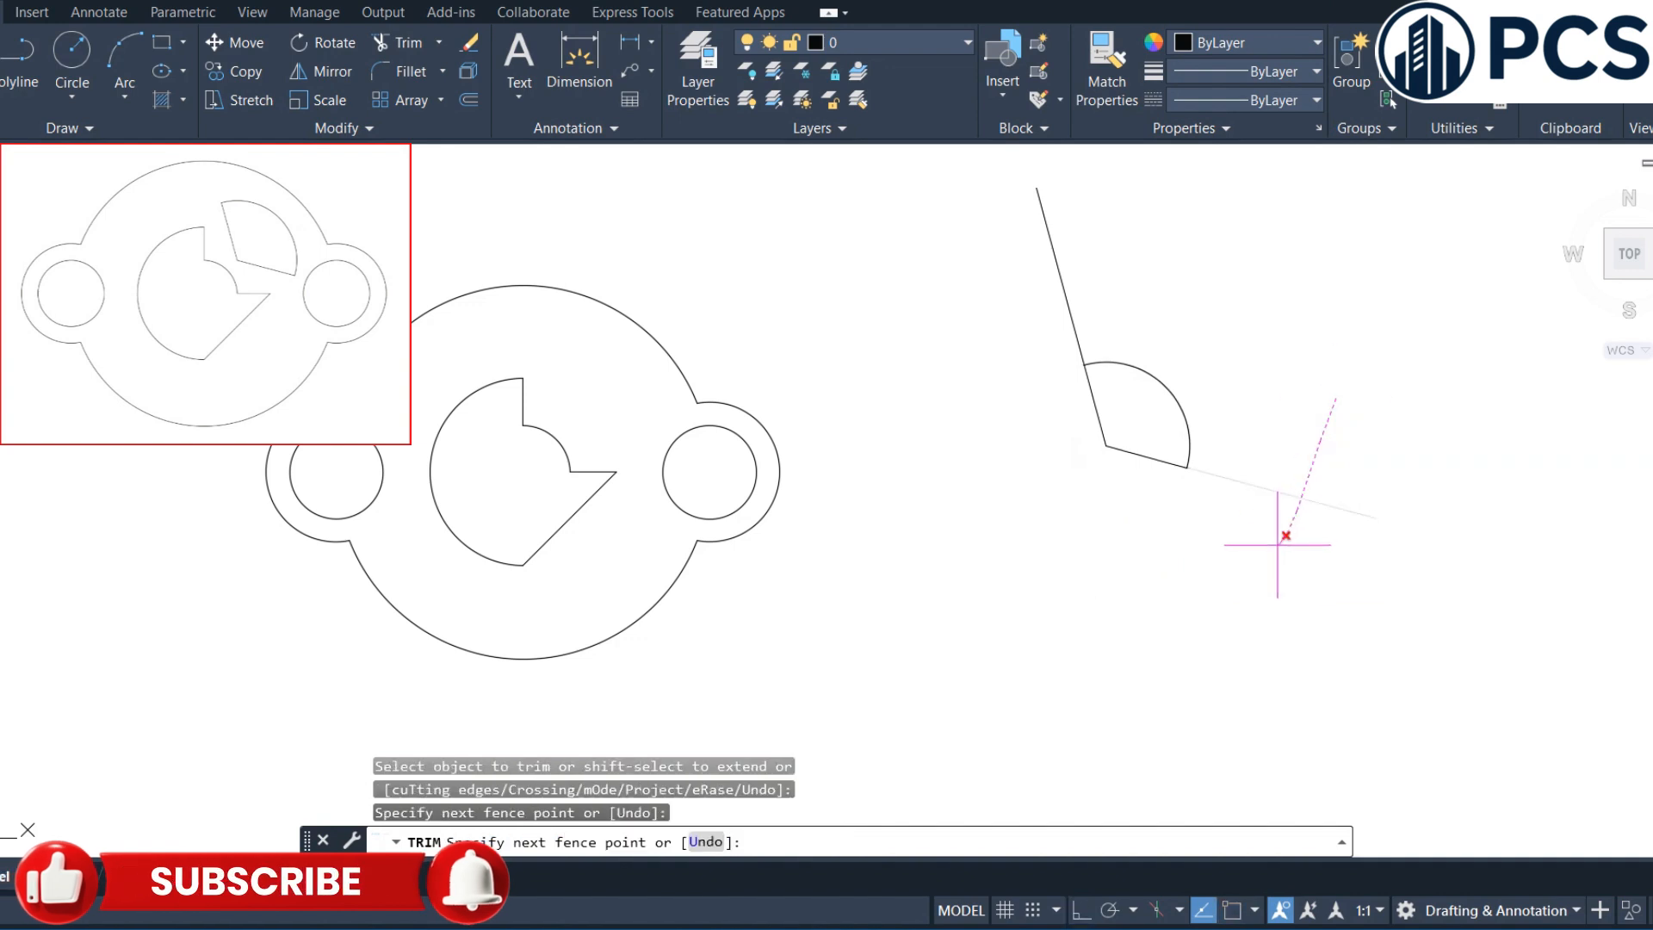
left_click(1064, 288)
right_click(1202, 288)
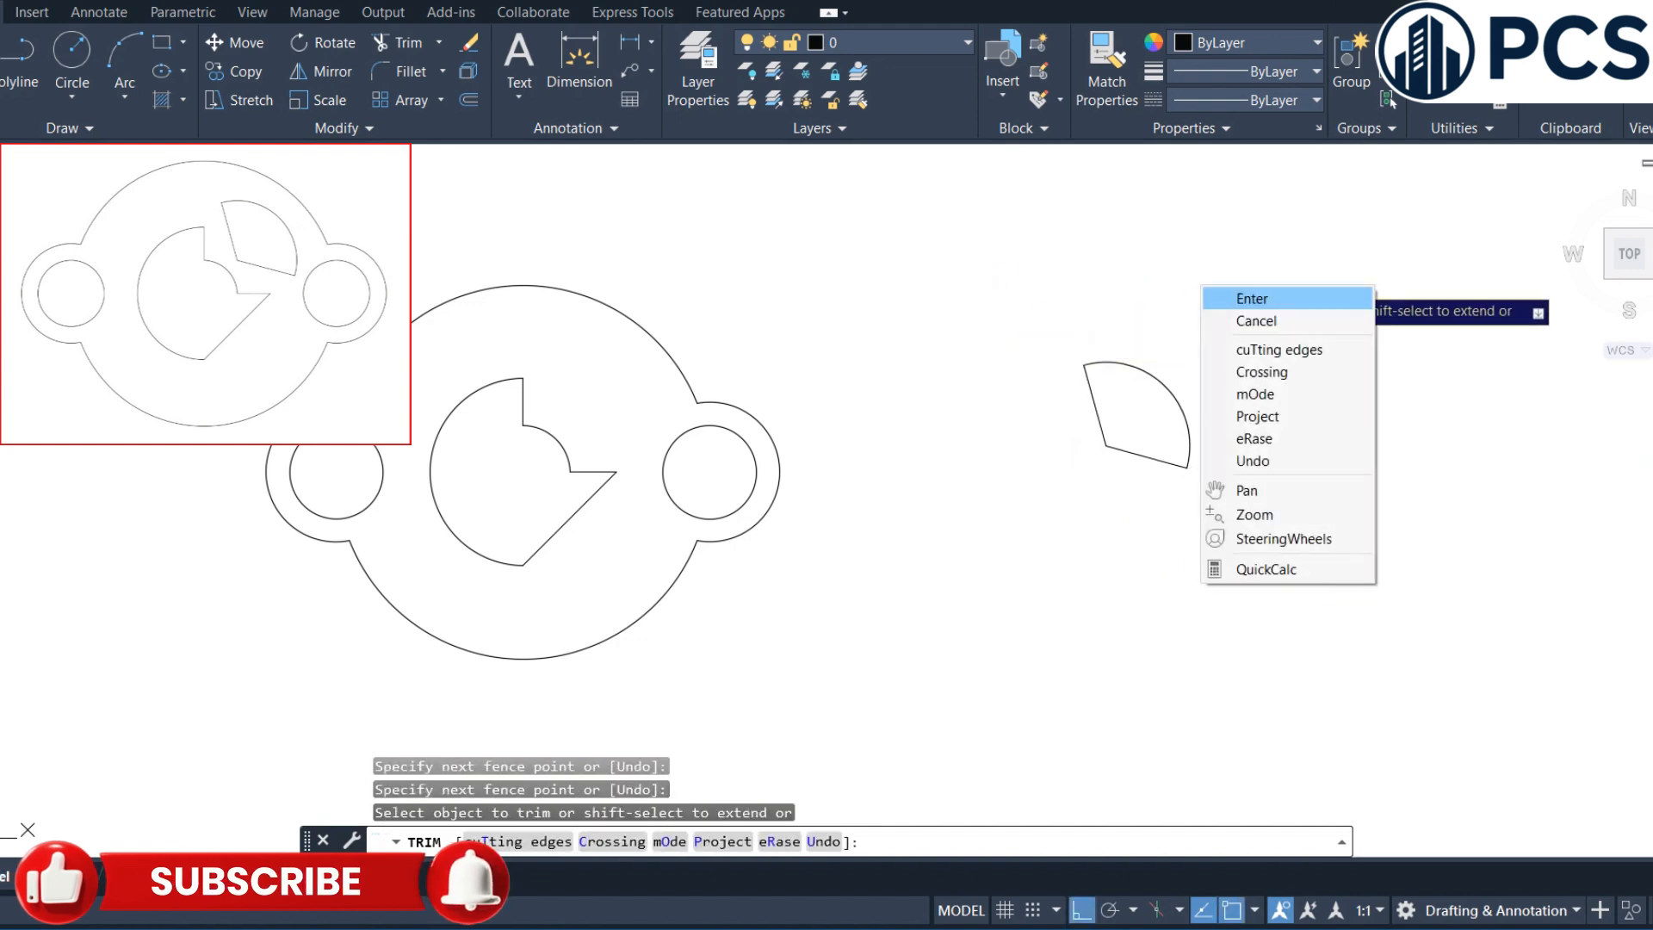
left_click(1257, 298)
left_click(1299, 277)
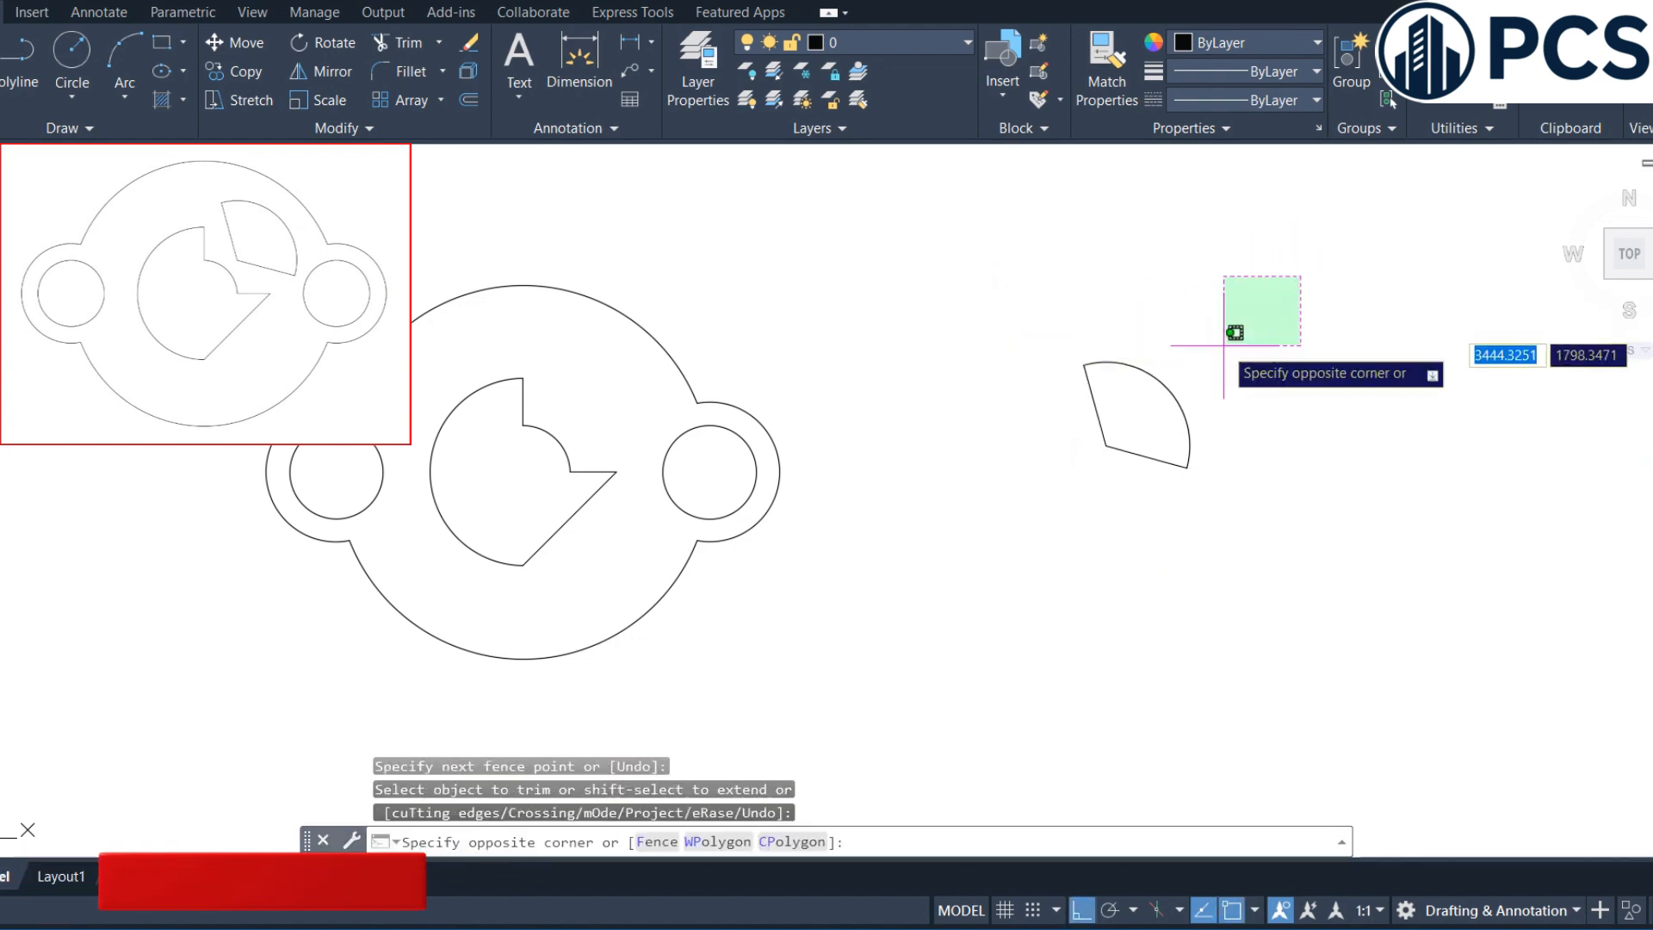
left_click(1026, 537)
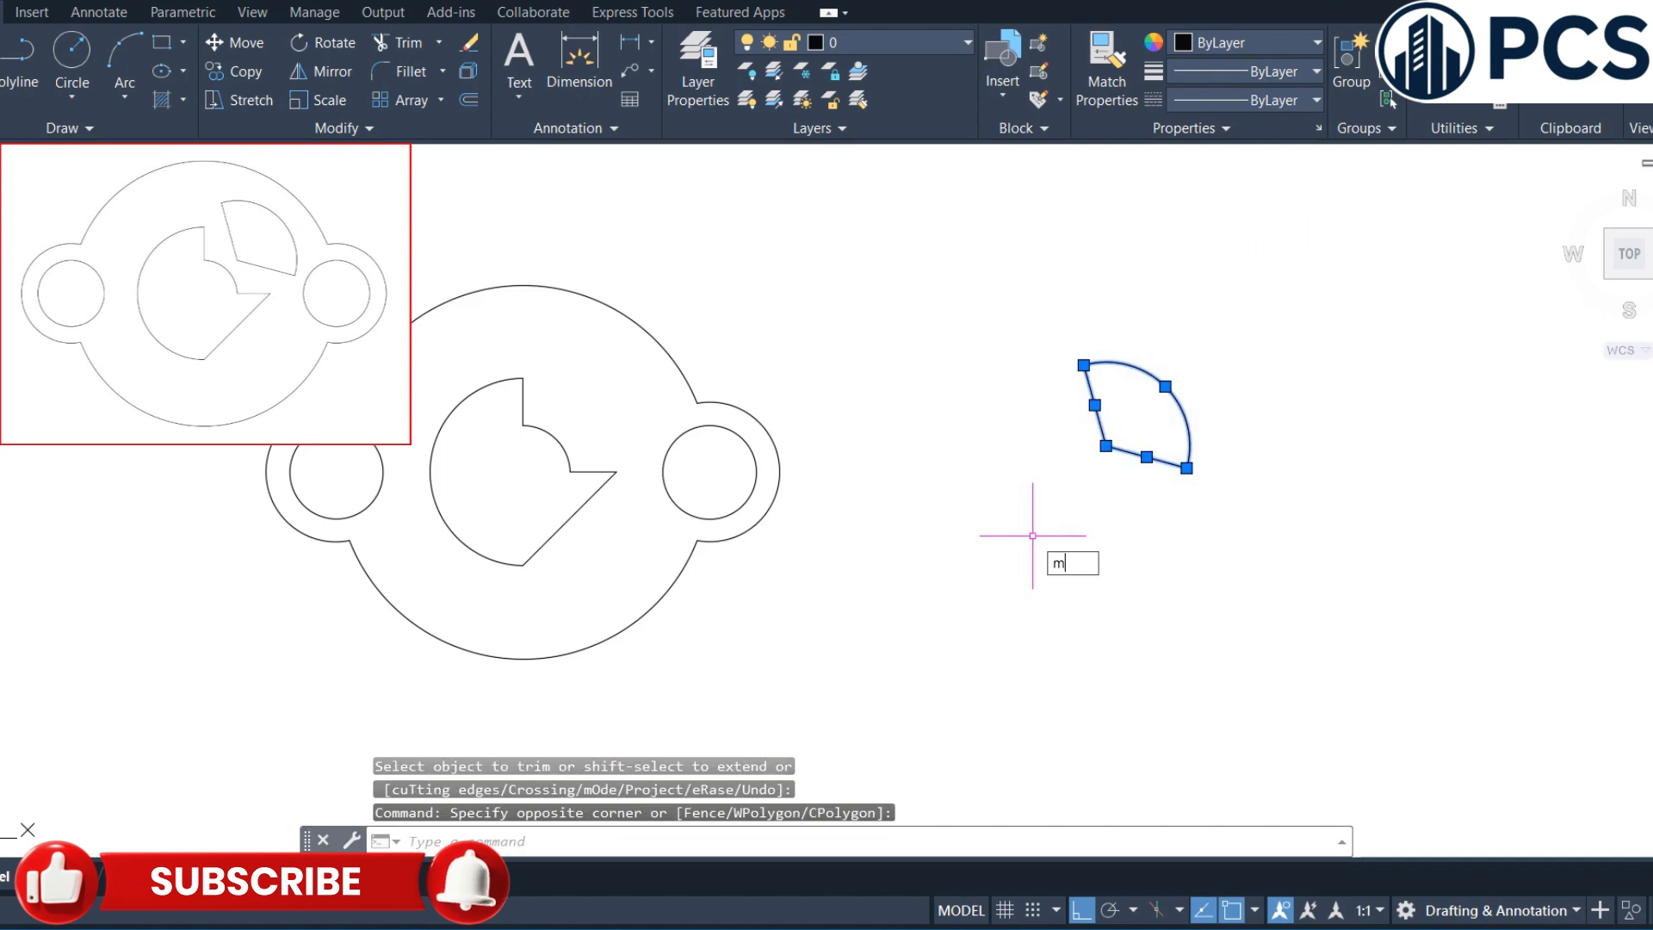
key("Return")
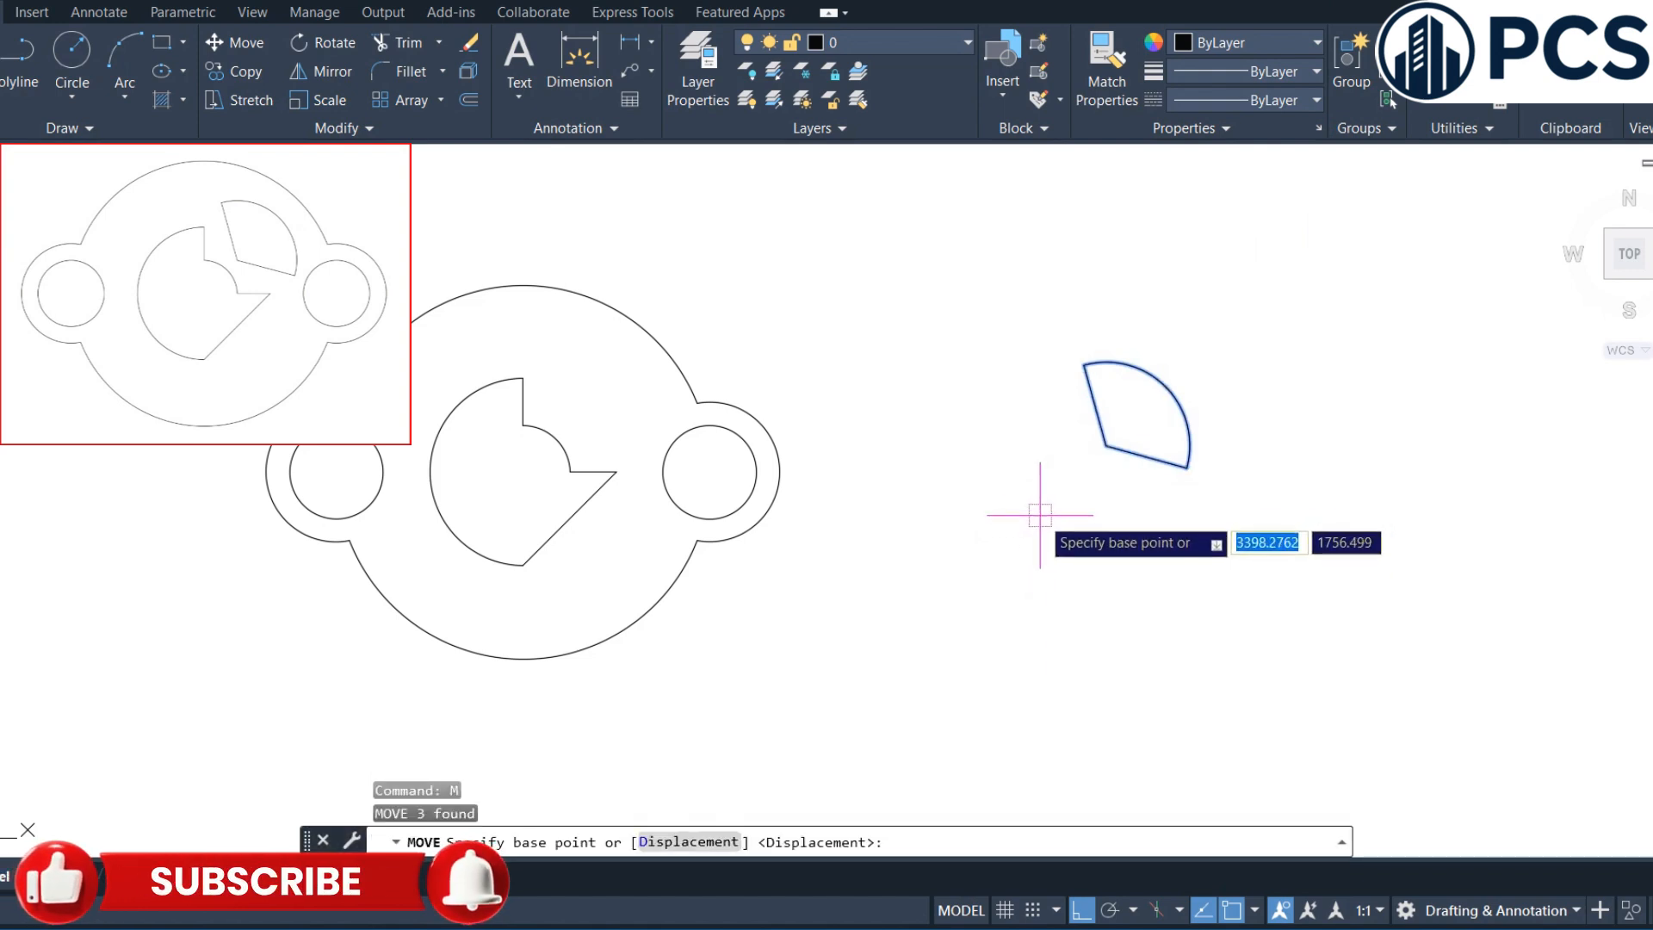
key("Escape")
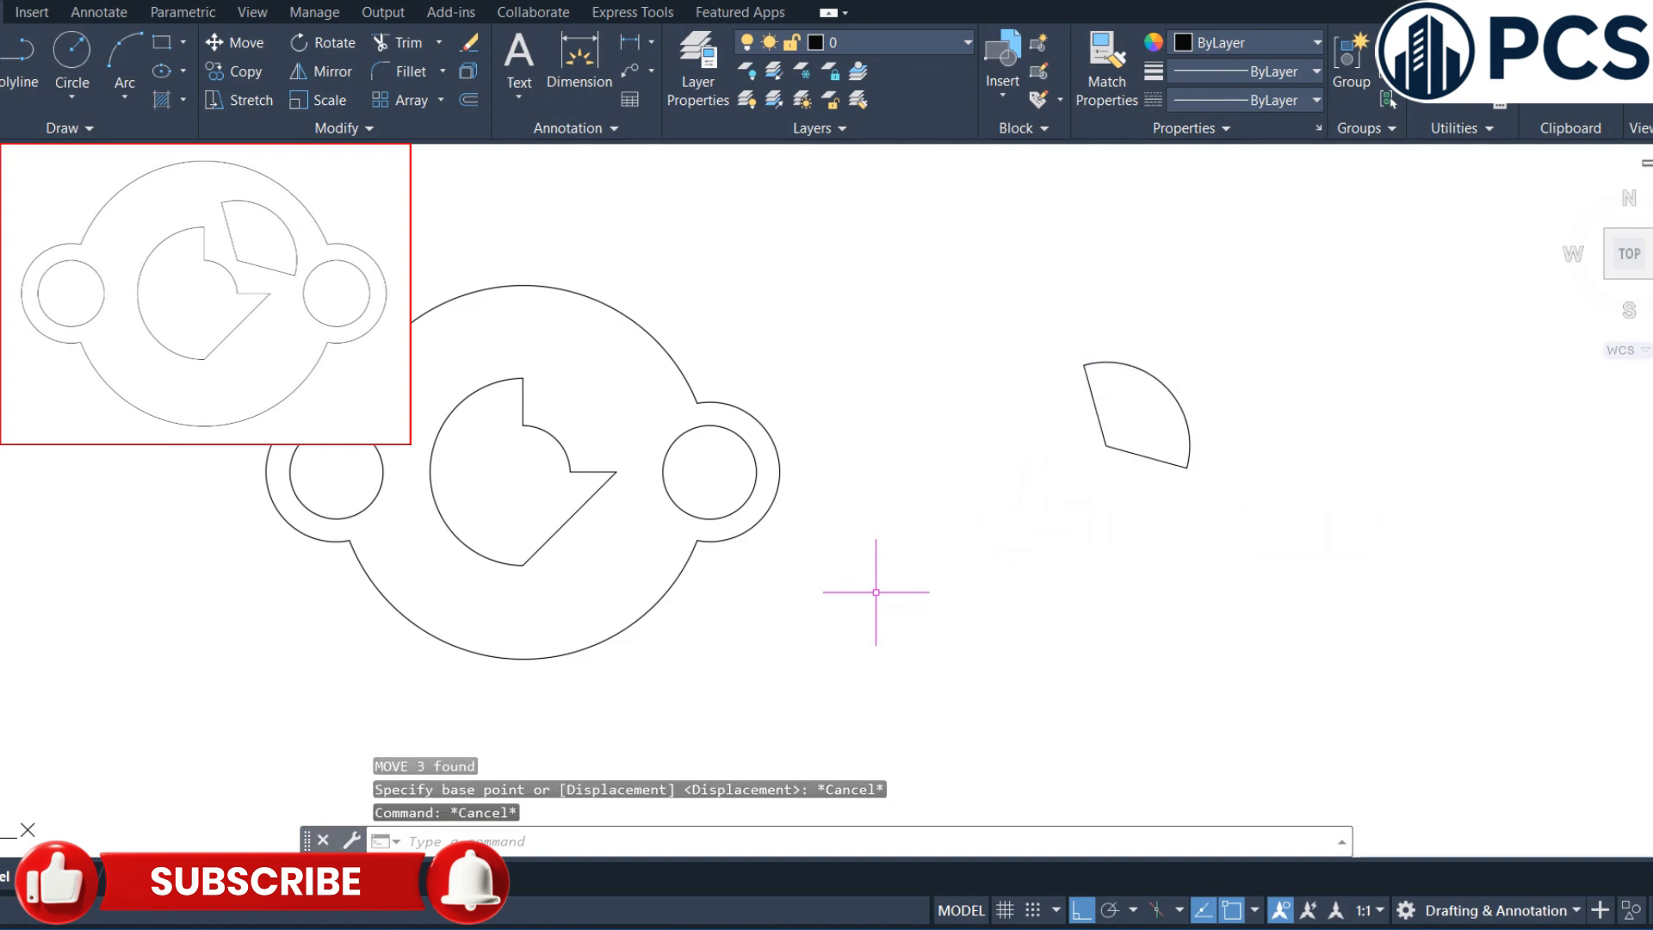
- Draw a horizontal helper line 10 units to the right from the upper end of the central cutout's small inner arc
type("l")
key("Return")
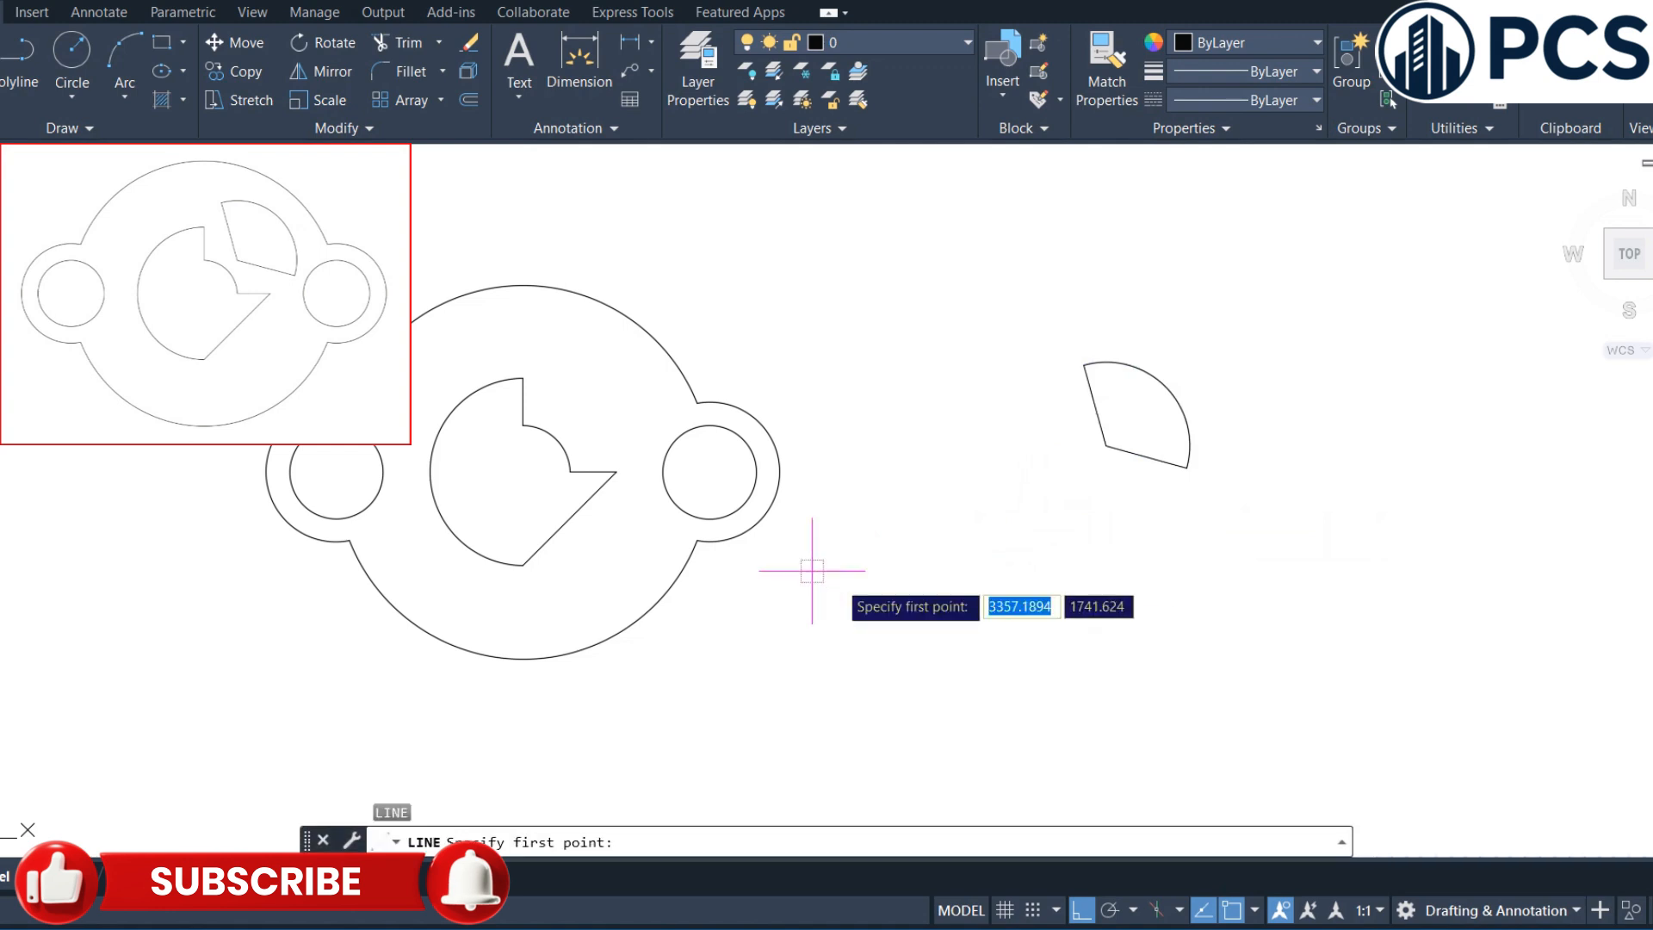
left_click(523, 425)
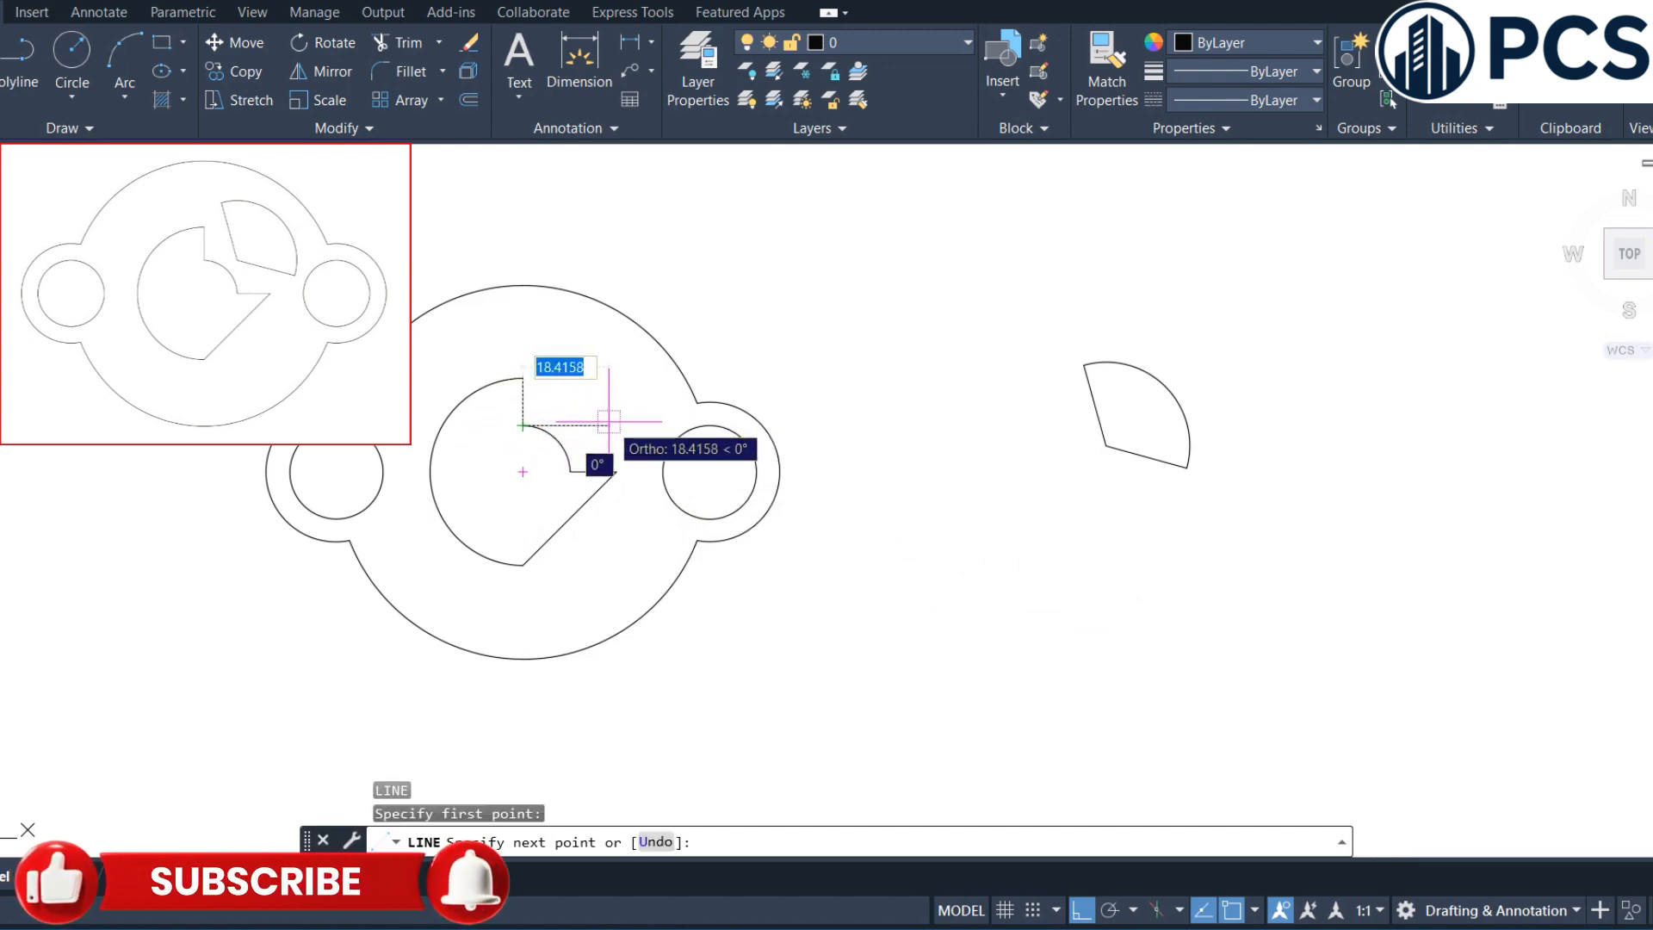
type("10")
key("Return")
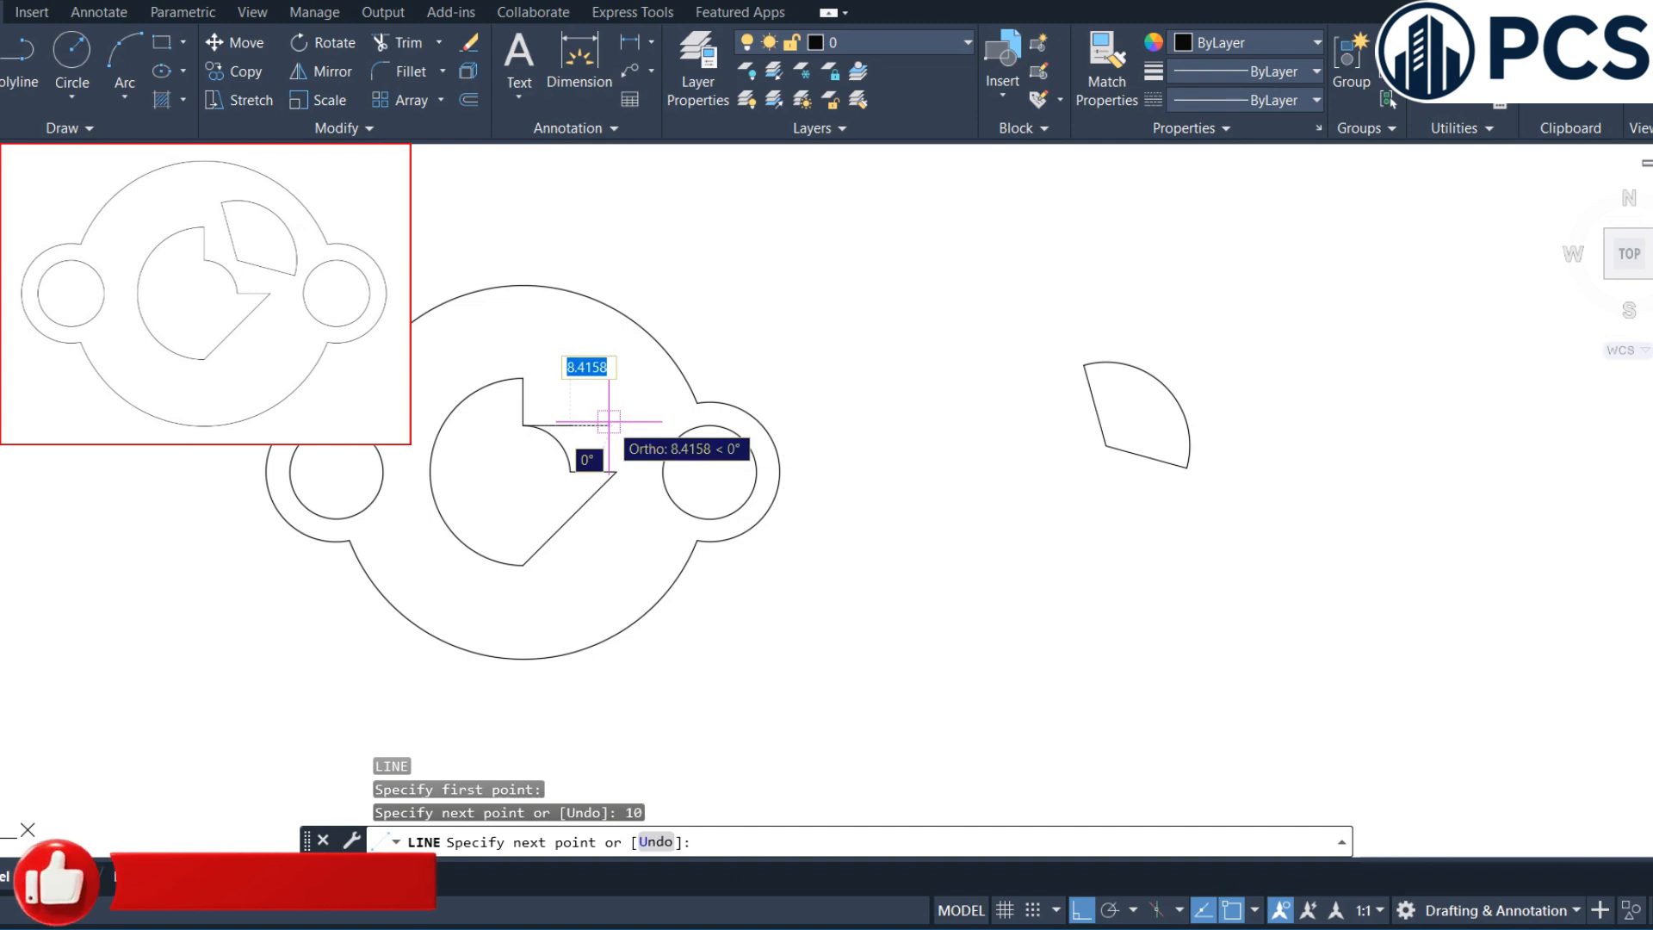
key("Escape")
- Move the whole sector from its pointed corner to the right end of the 10-unit helper line inside the plate
left_click(1255, 304)
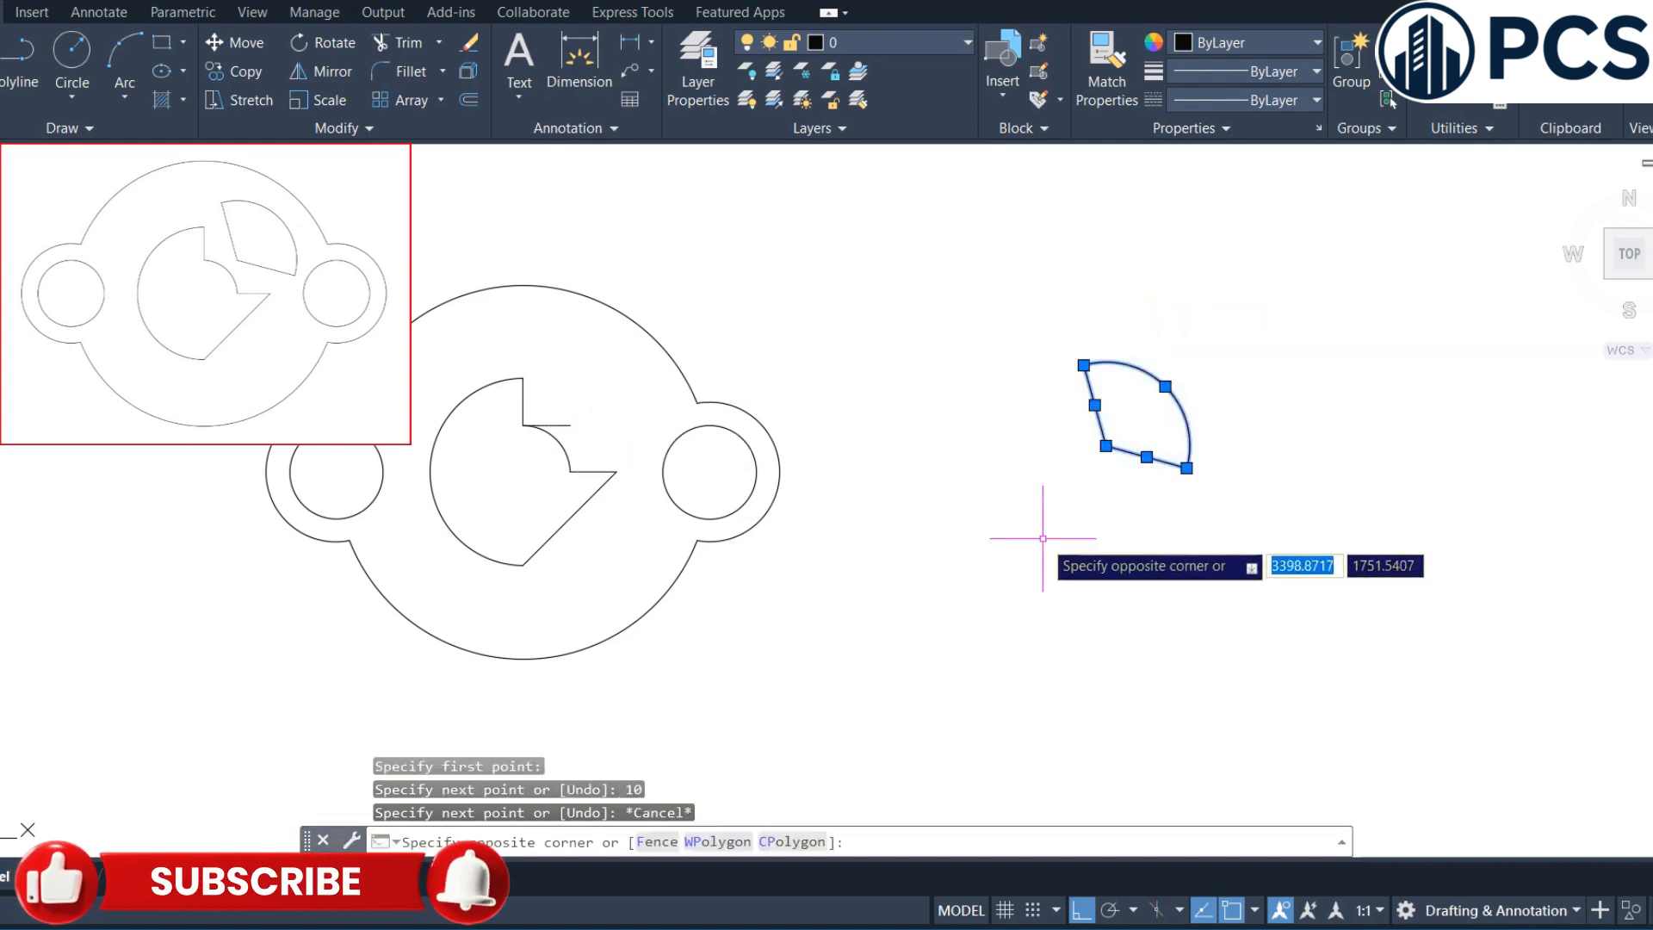
left_click(1042, 538)
type("m")
key("Return")
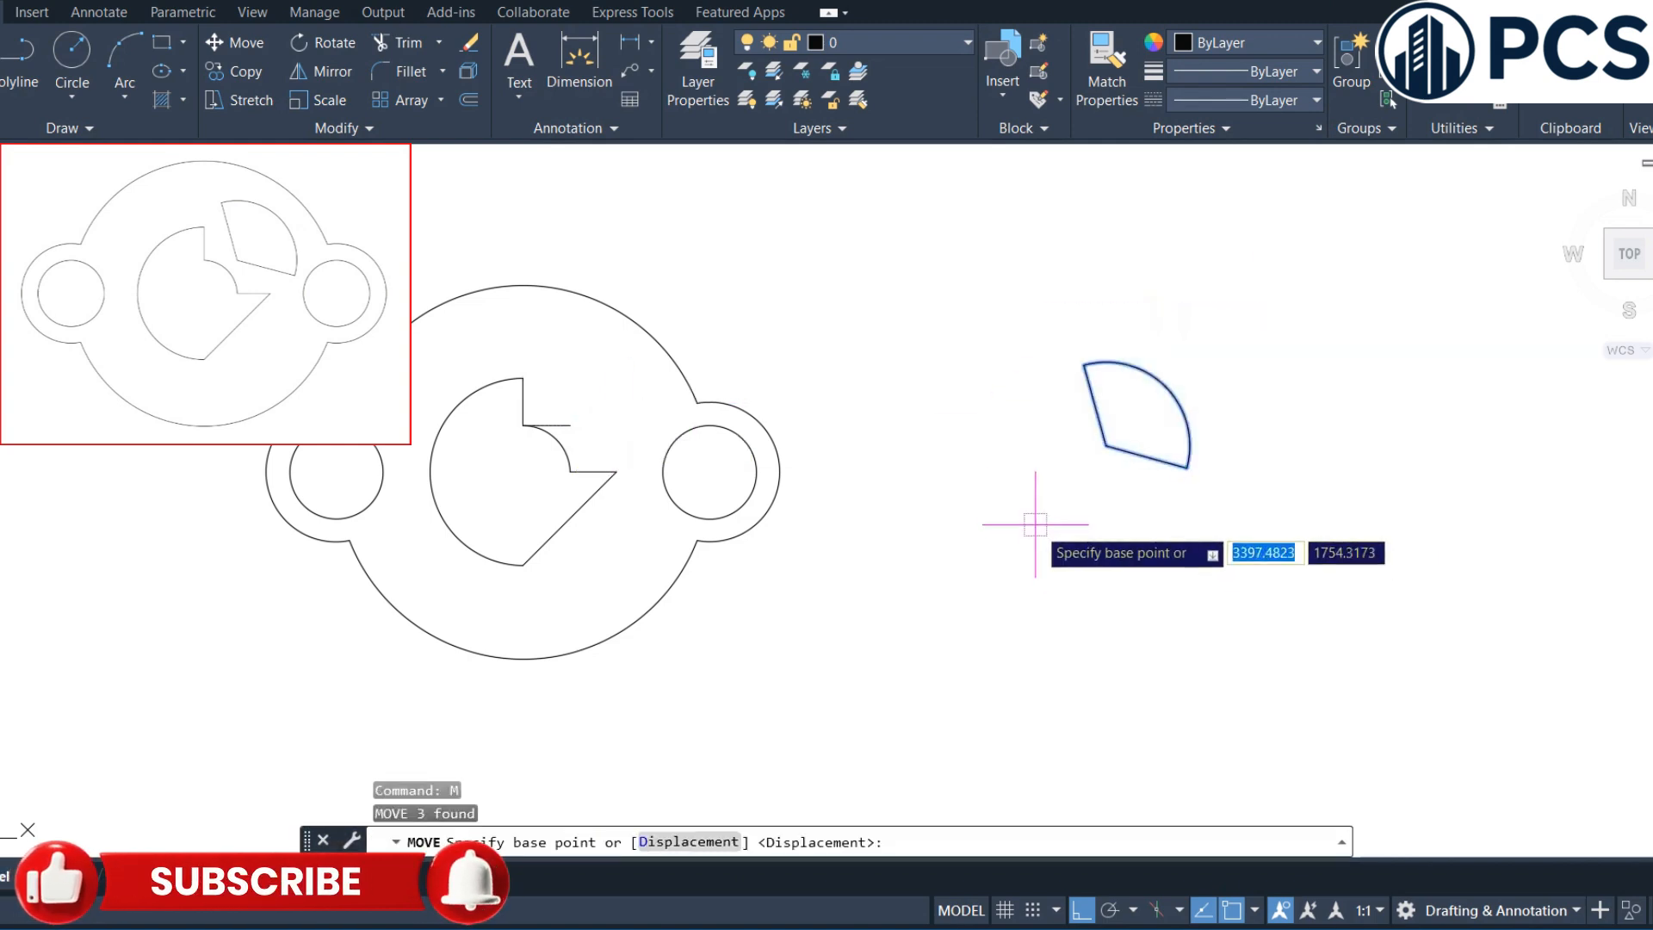
left_click(1105, 446)
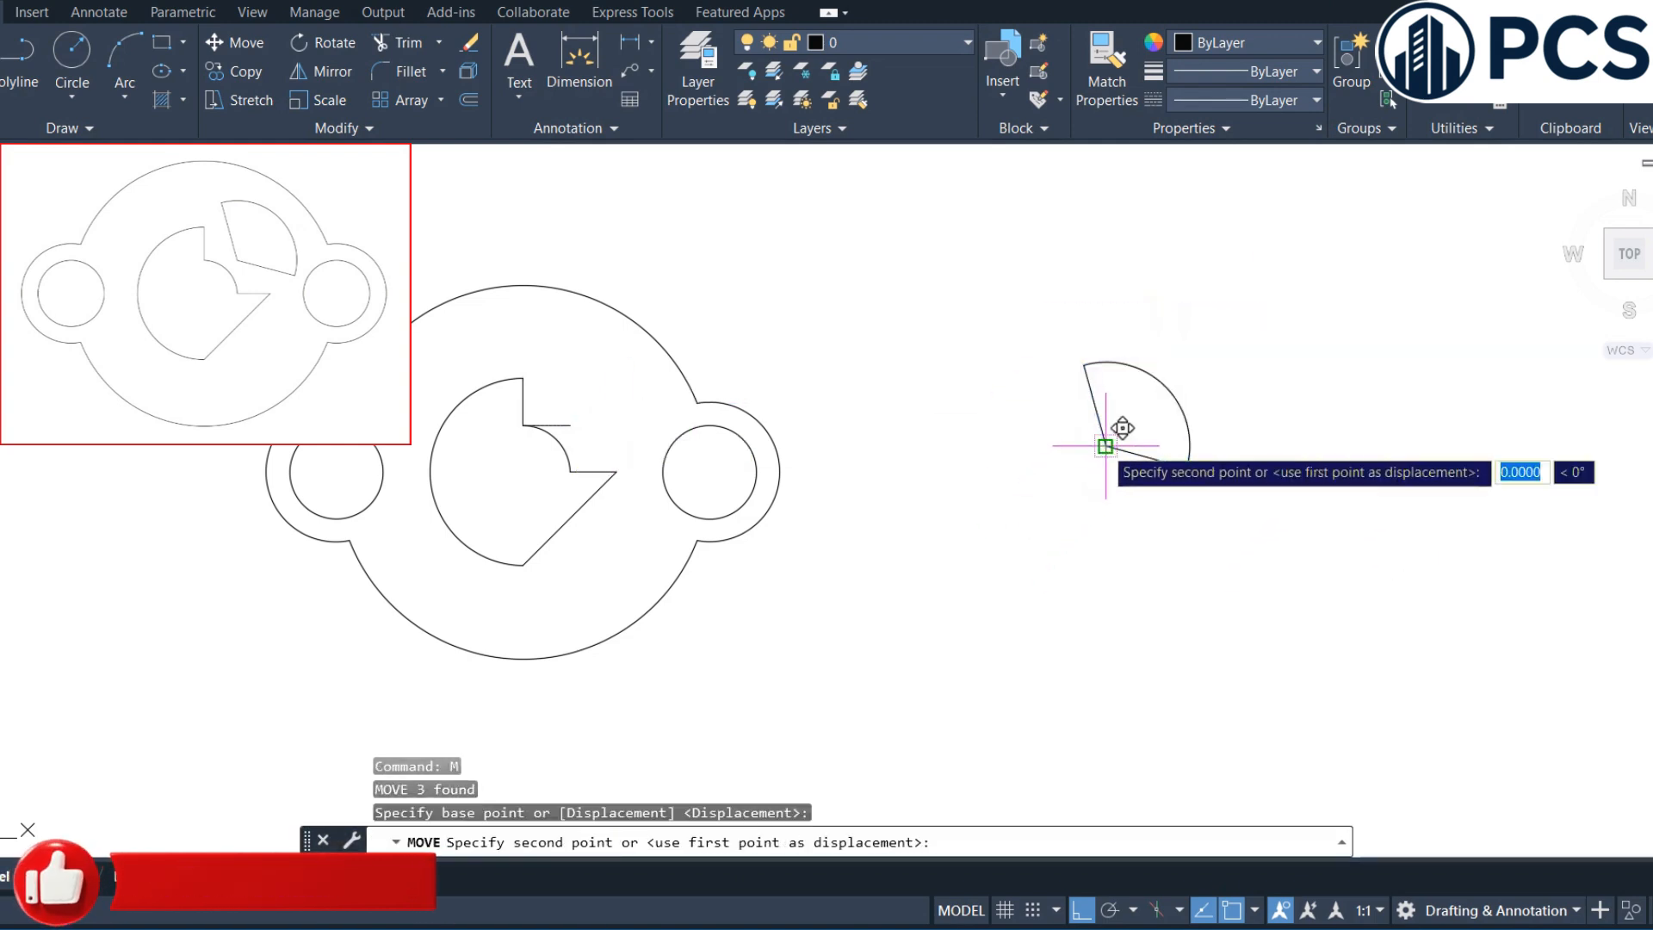
left_click(570, 425)
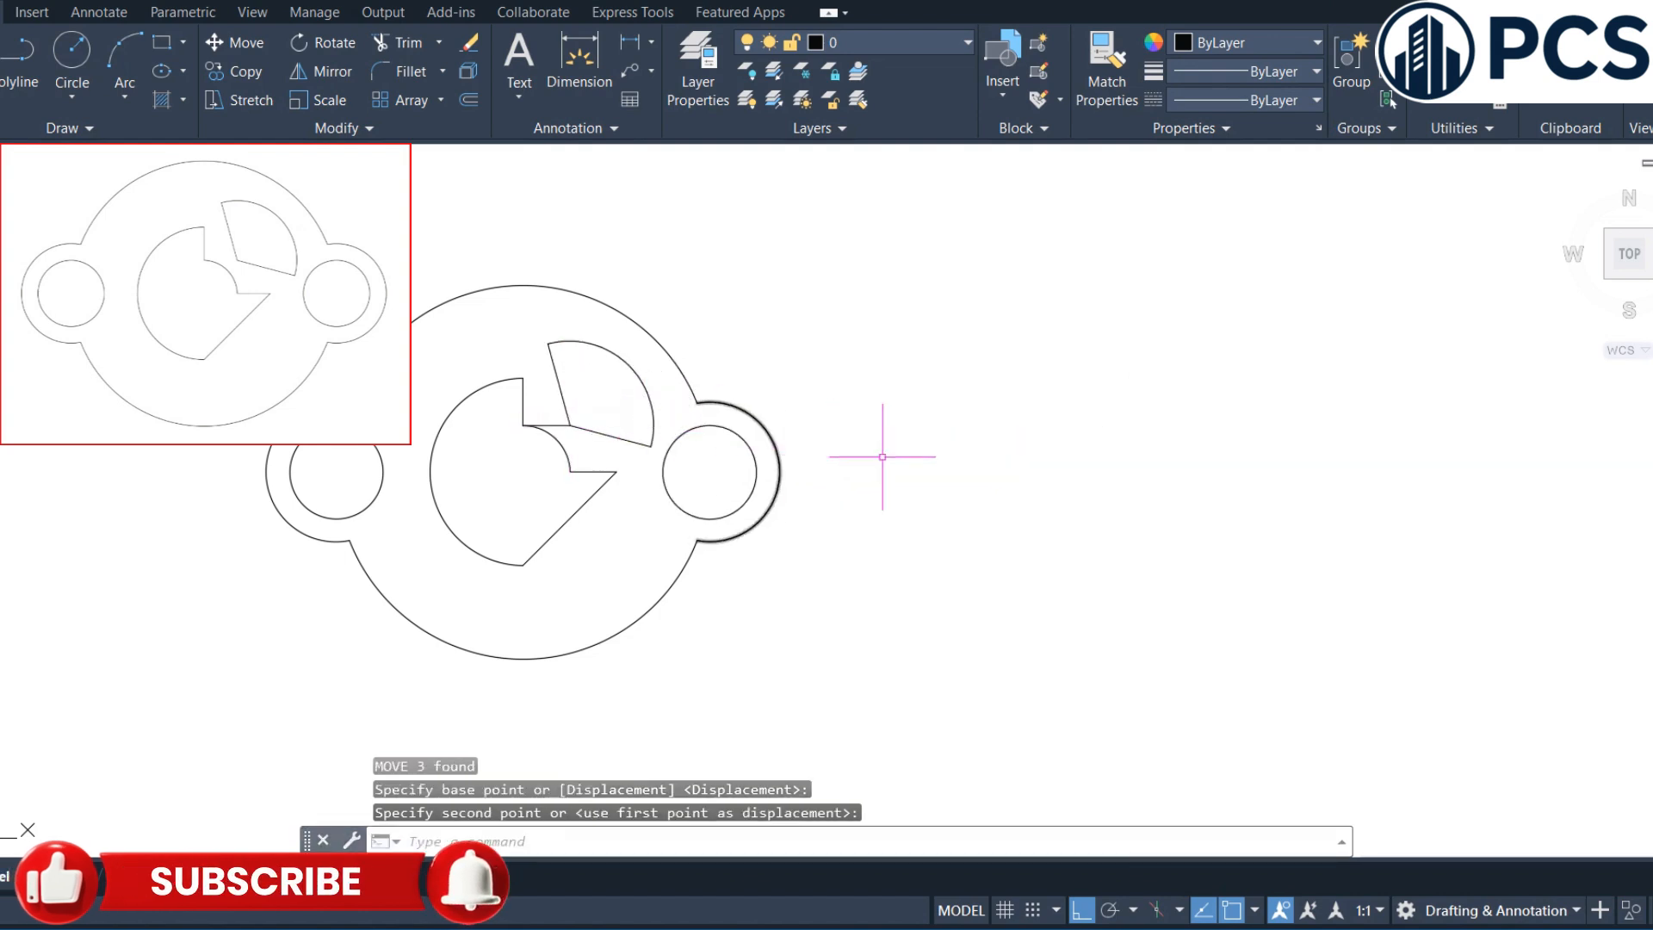
- Erase the horizontal helper line between the central cutout and the sector's corner
scroll(554, 418, "up", 2)
left_click(559, 433)
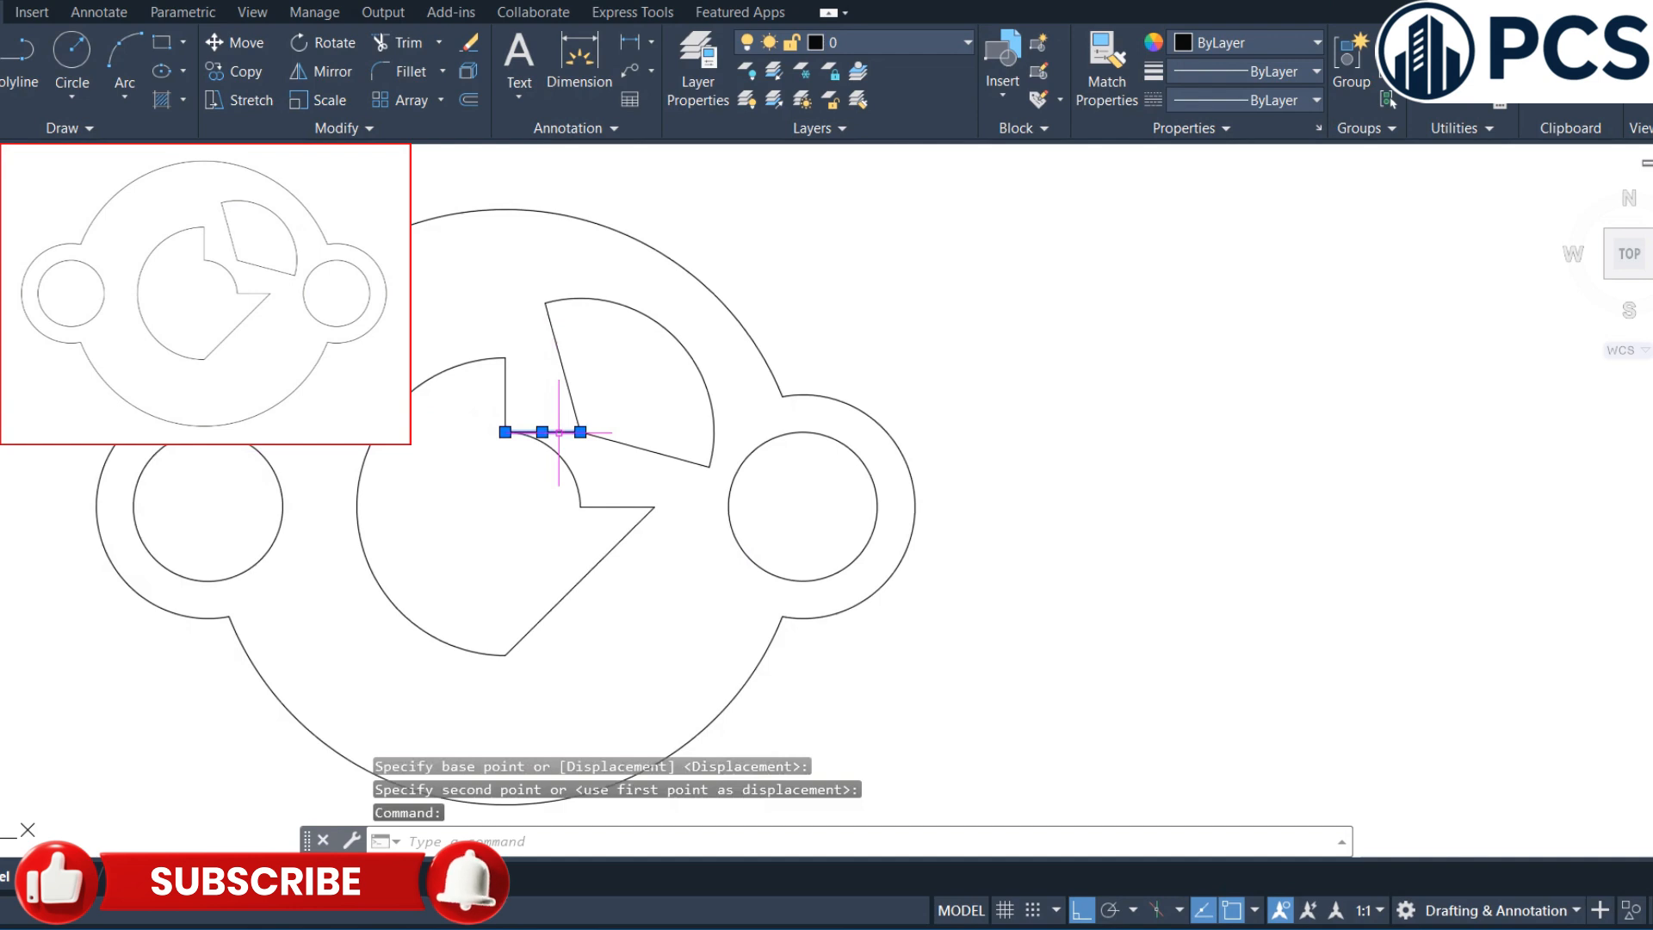
key("Delete")
scroll(986, 390, "down", 2)
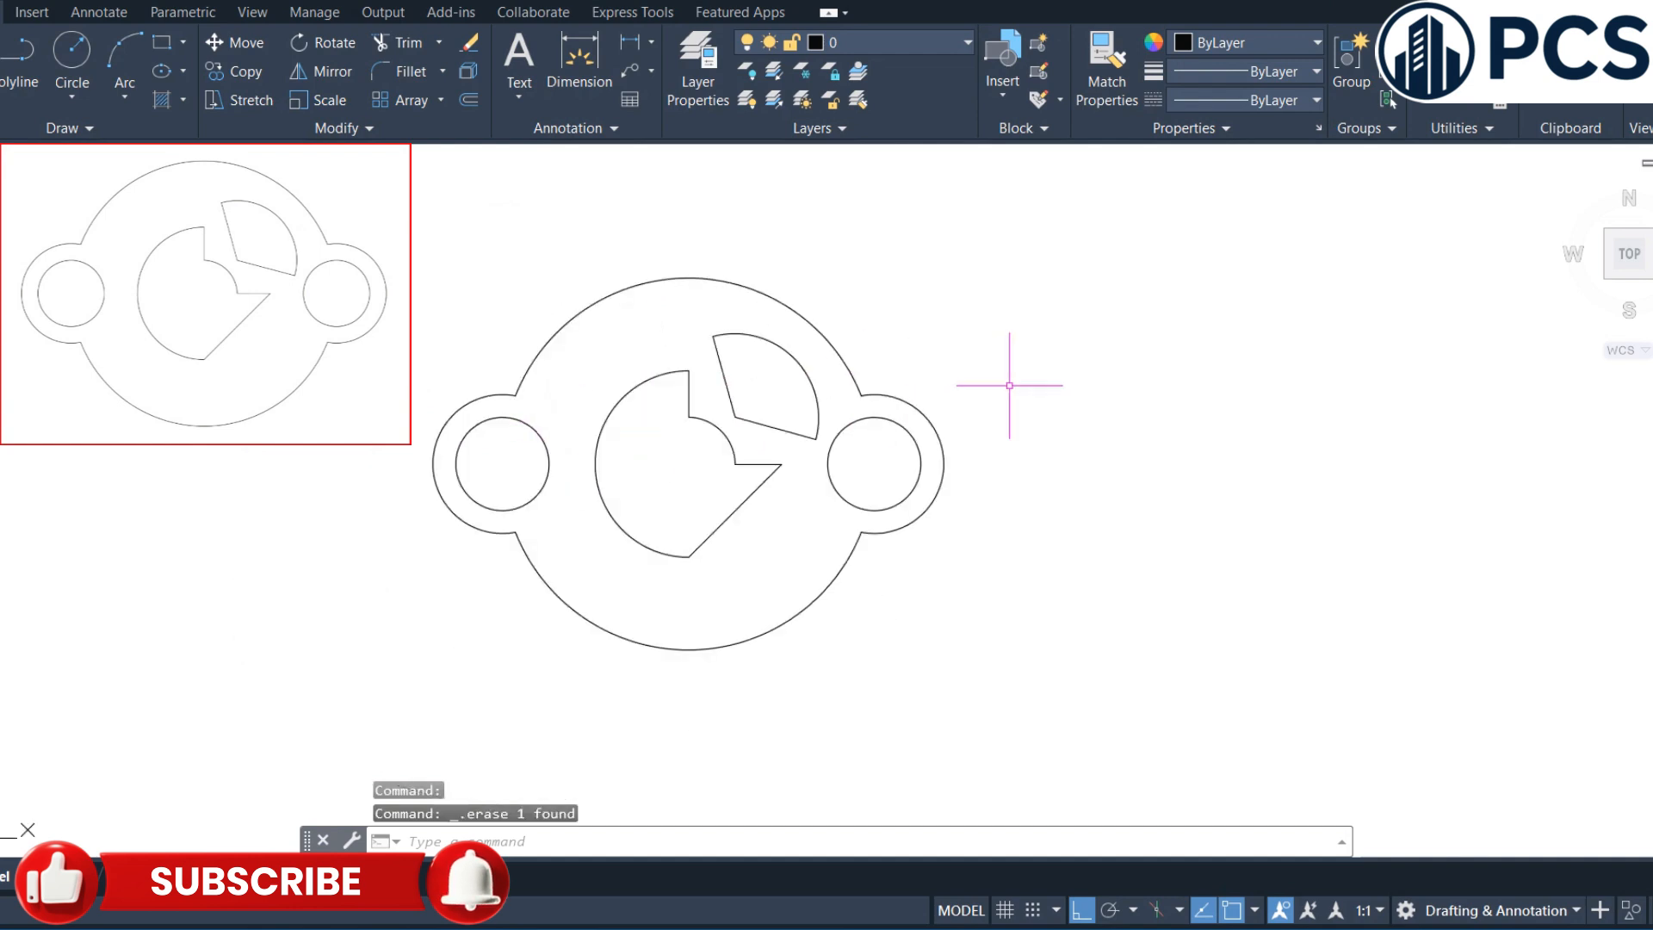
middle_click_drag(1191, 433, 1302, 391)
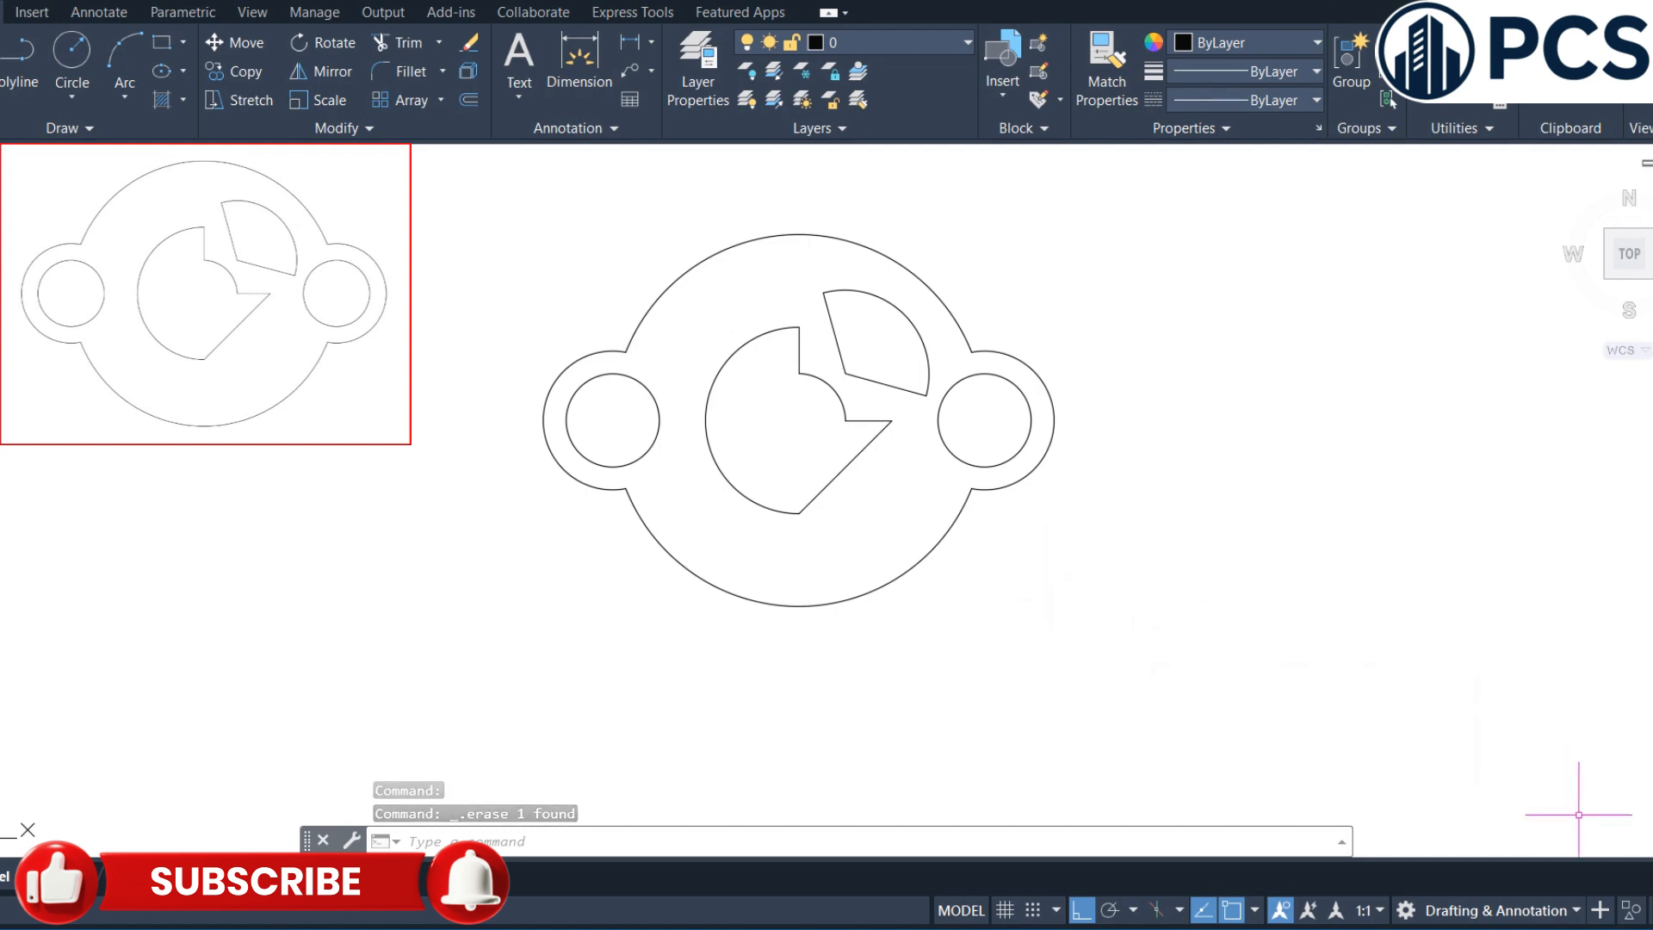
- Show the drawing in clean-screen display and examine the finished plate up close
key("ctrl+0")
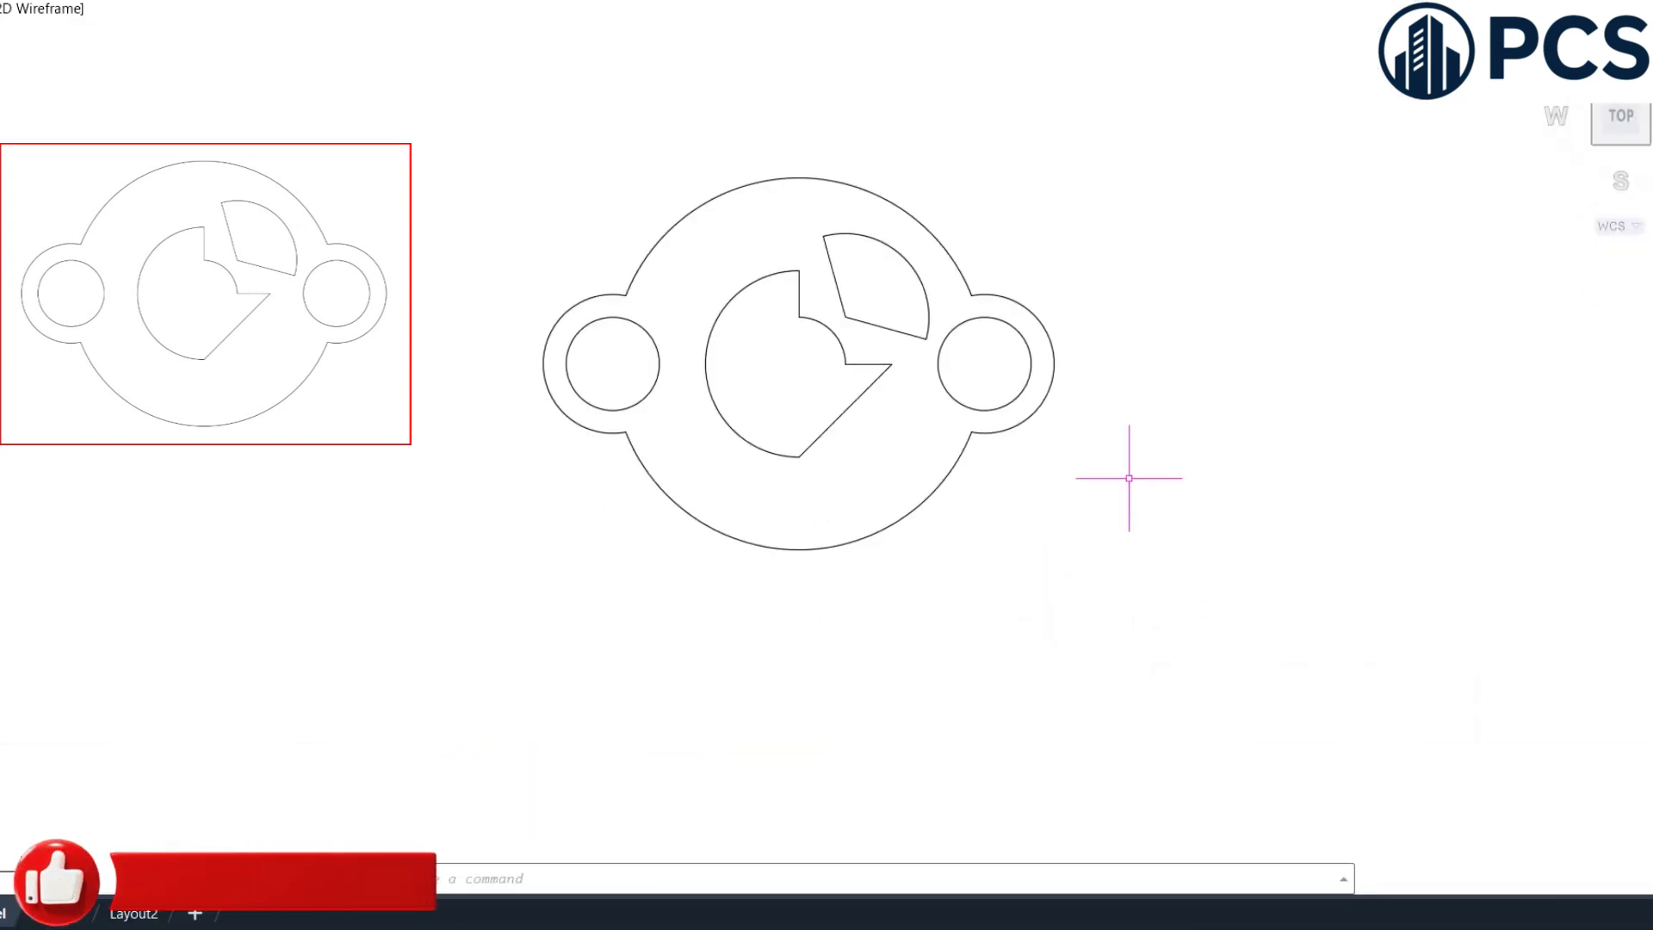
scroll(1123, 456, "up", 2)
mouse_move(1086, 348)
middle_mouse_down()
mouse_move(1266, 472)
mouse_move(1240, 431)
mouse_move(1233, 447)
middle_mouse_up()
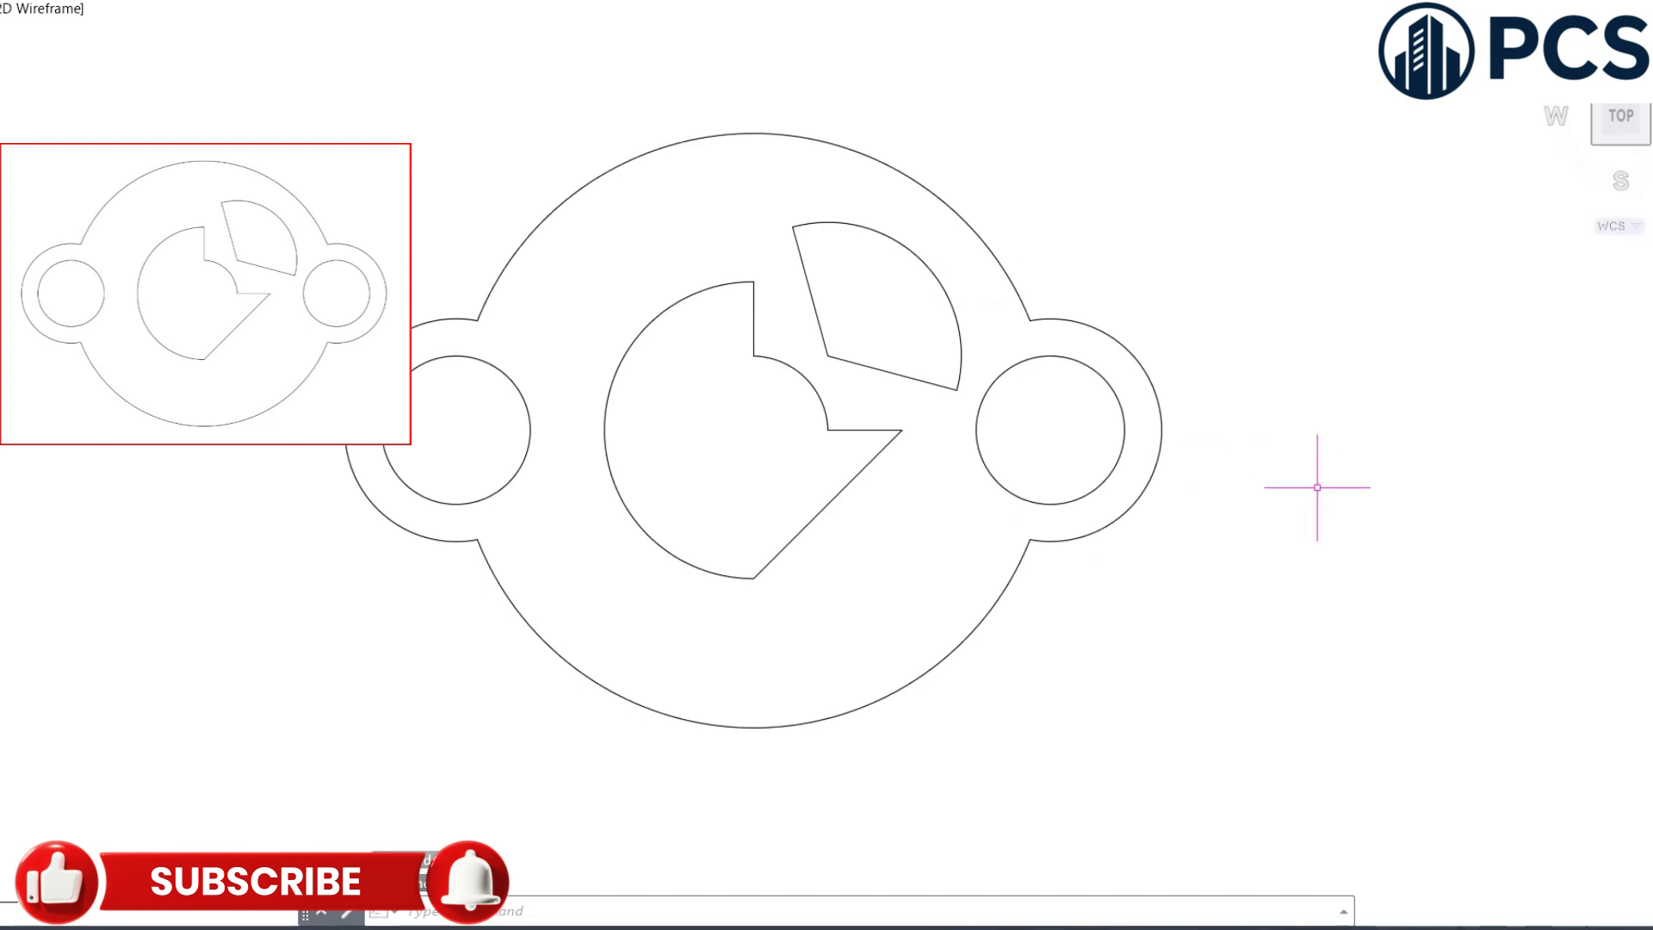